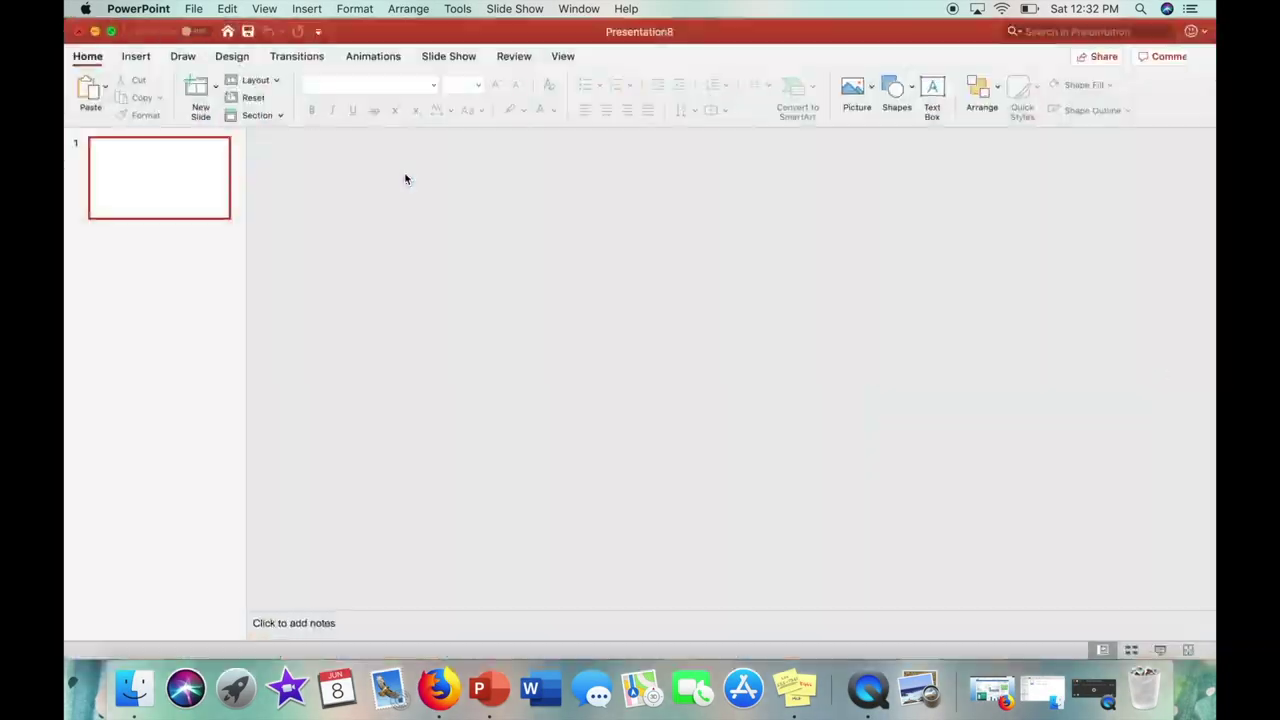
Step: Delete the empty title and subtitle placeholders to leave the first slide blank
{"action": "left_click", "coordinate": [475, 221]}
{"action": "key", "text": "BackSpace"}
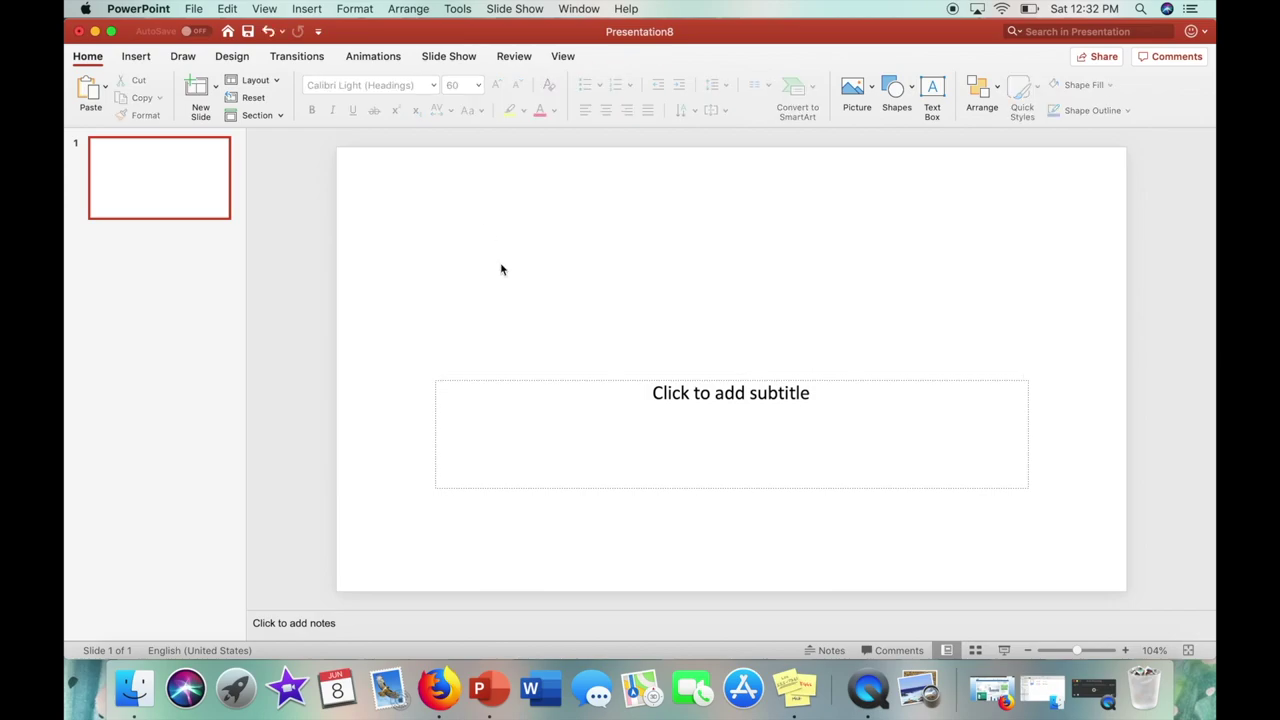
{"action": "left_click", "coordinate": [528, 378]}
{"action": "key", "text": "BackSpace"}
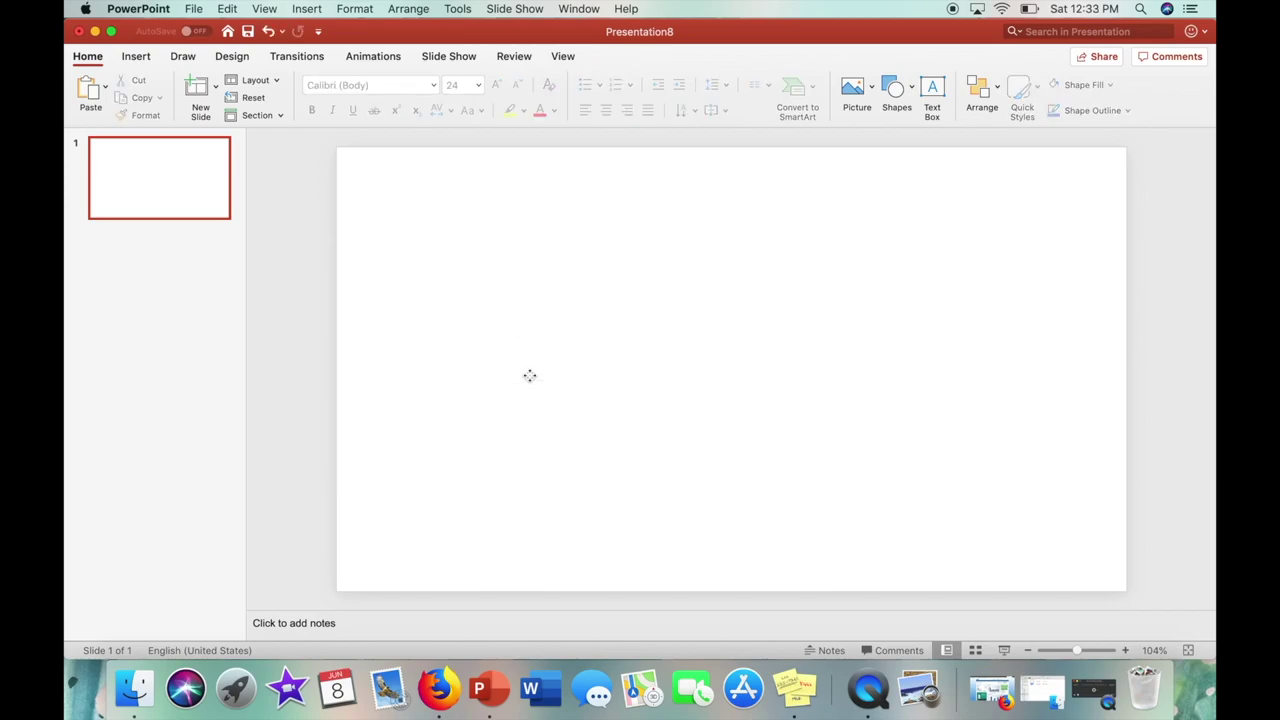
{"action": "left_click", "coordinate": [194, 9]}
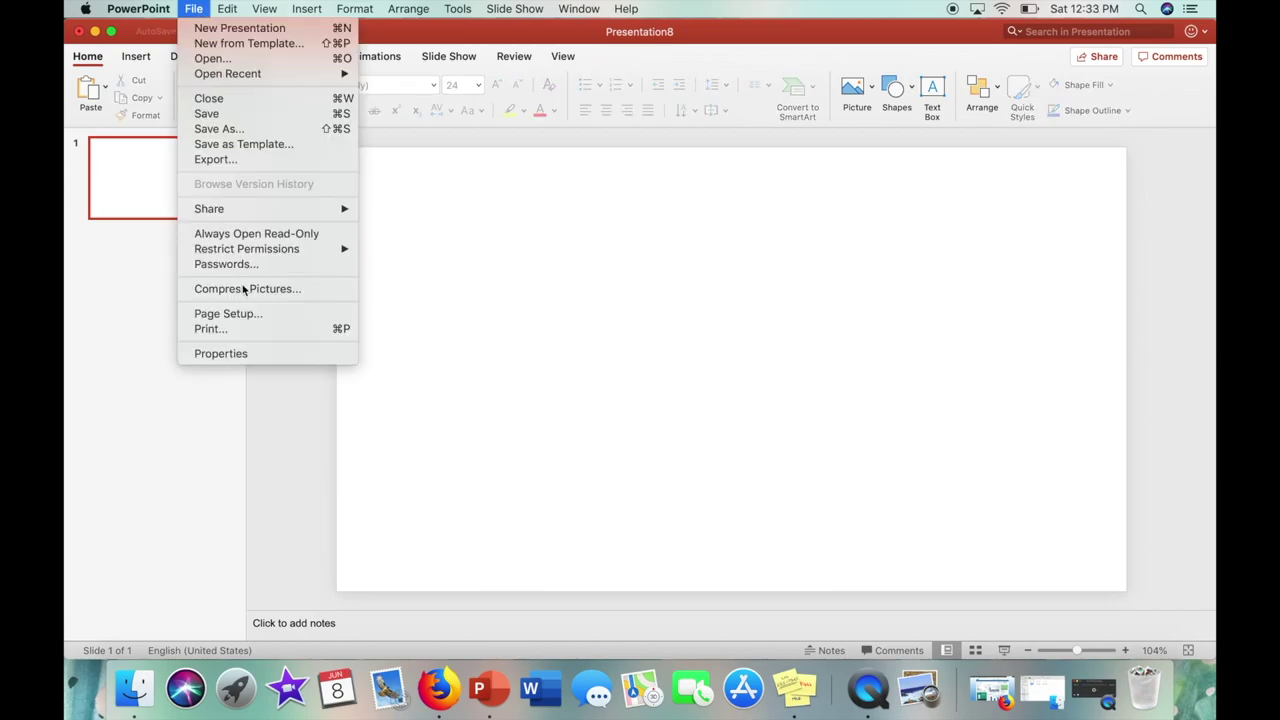
Step: Change the slide size to 8.5 × 11 inch portrait, scaling the content up
{"action": "left_click", "coordinate": [265, 313]}
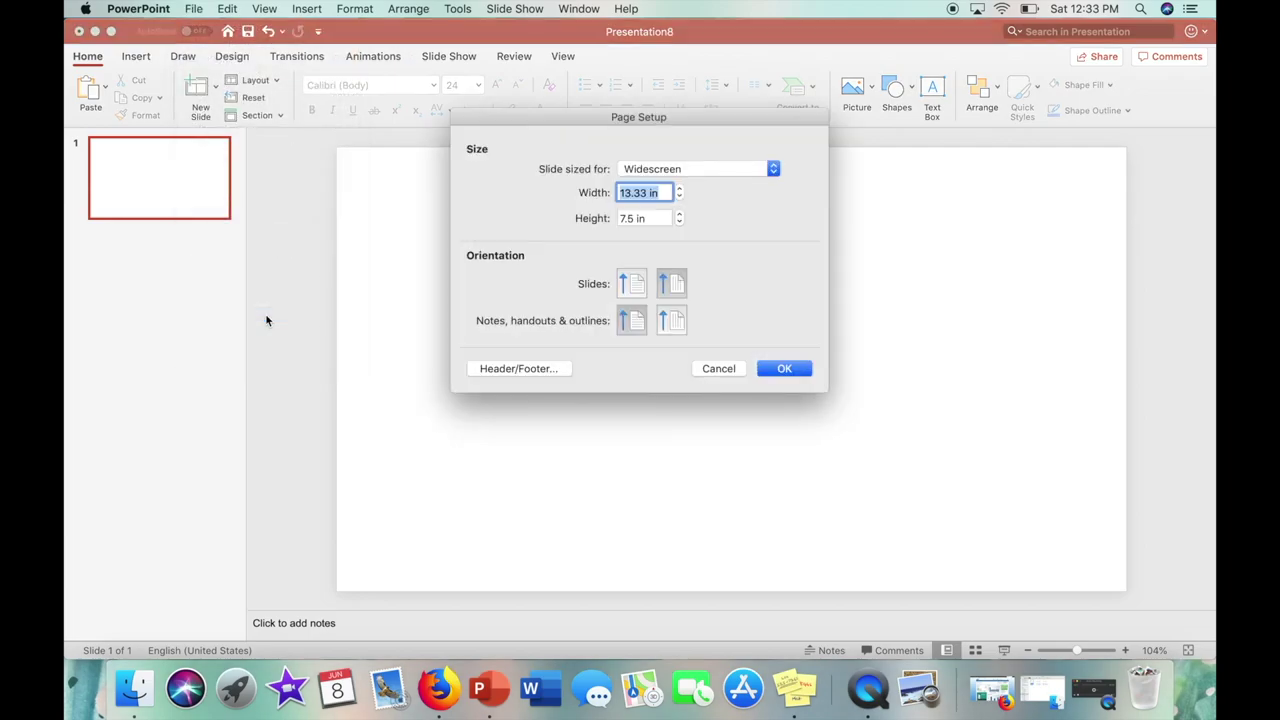
{"action": "type", "text": "8.5"}
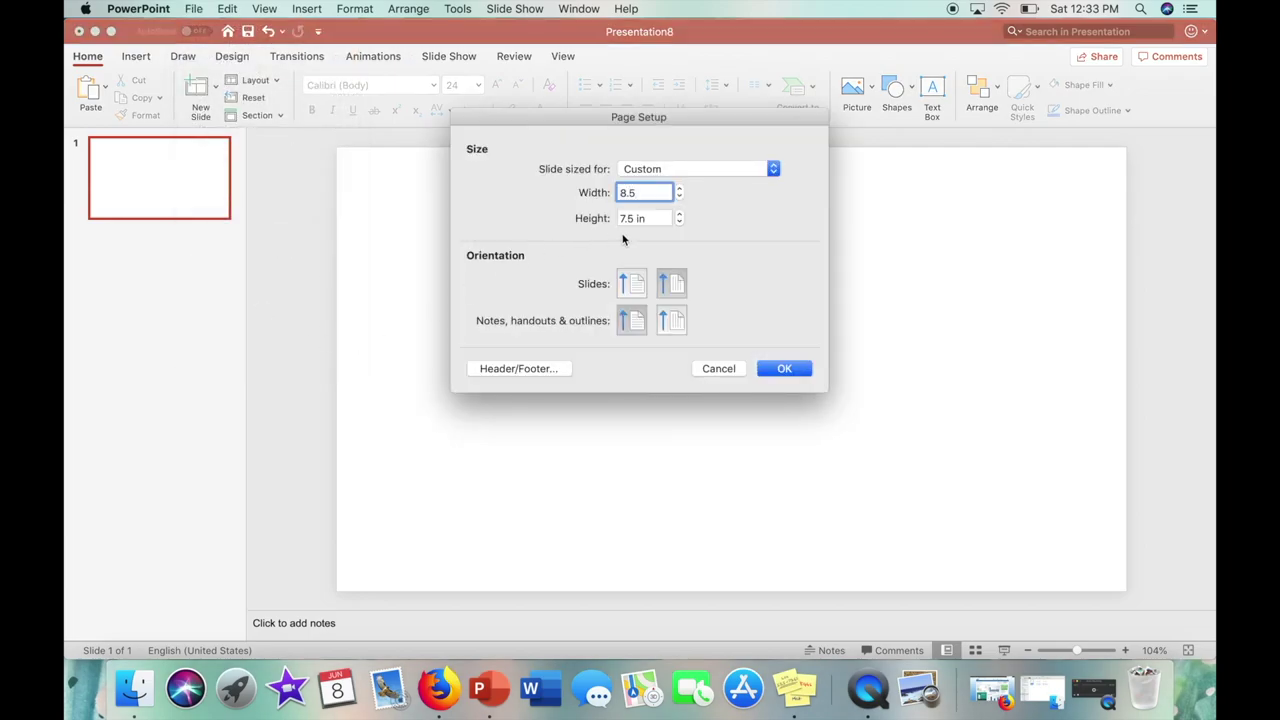
{"action": "key", "text": "Tab"}
{"action": "type", "text": "11"}
{"action": "left_click", "coordinate": [802, 372]}
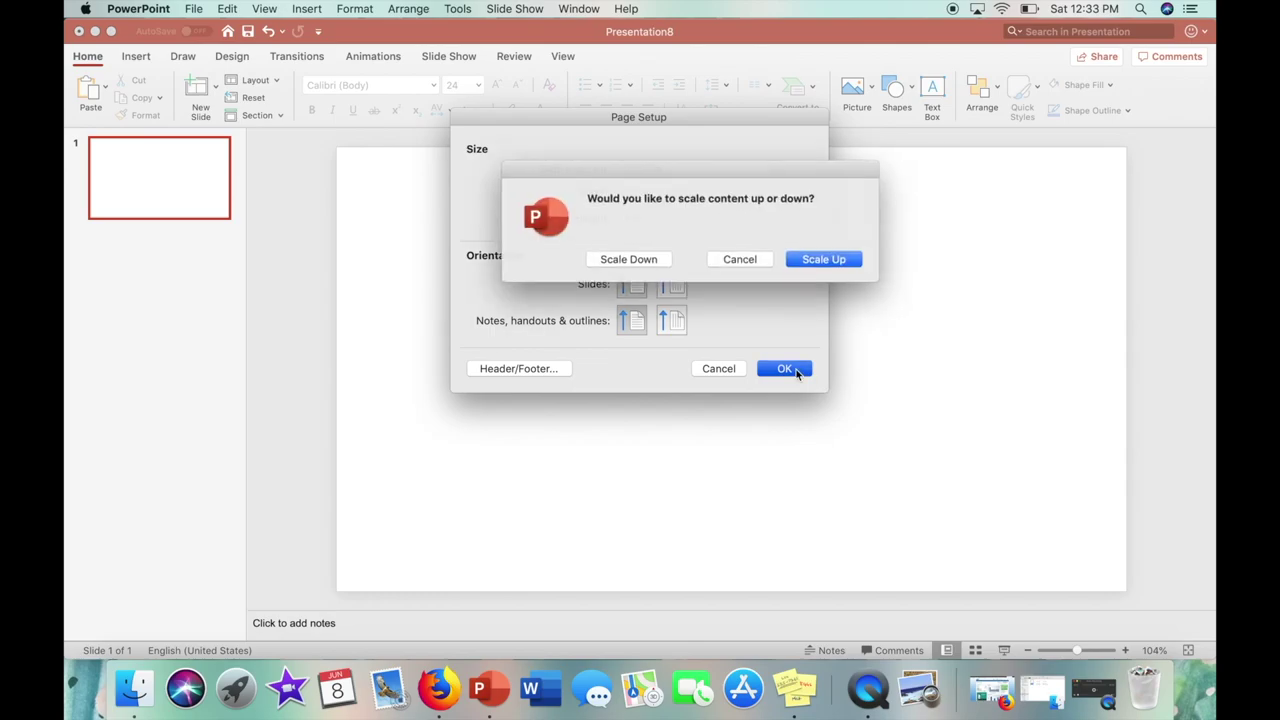
{"action": "left_click", "coordinate": [824, 259]}
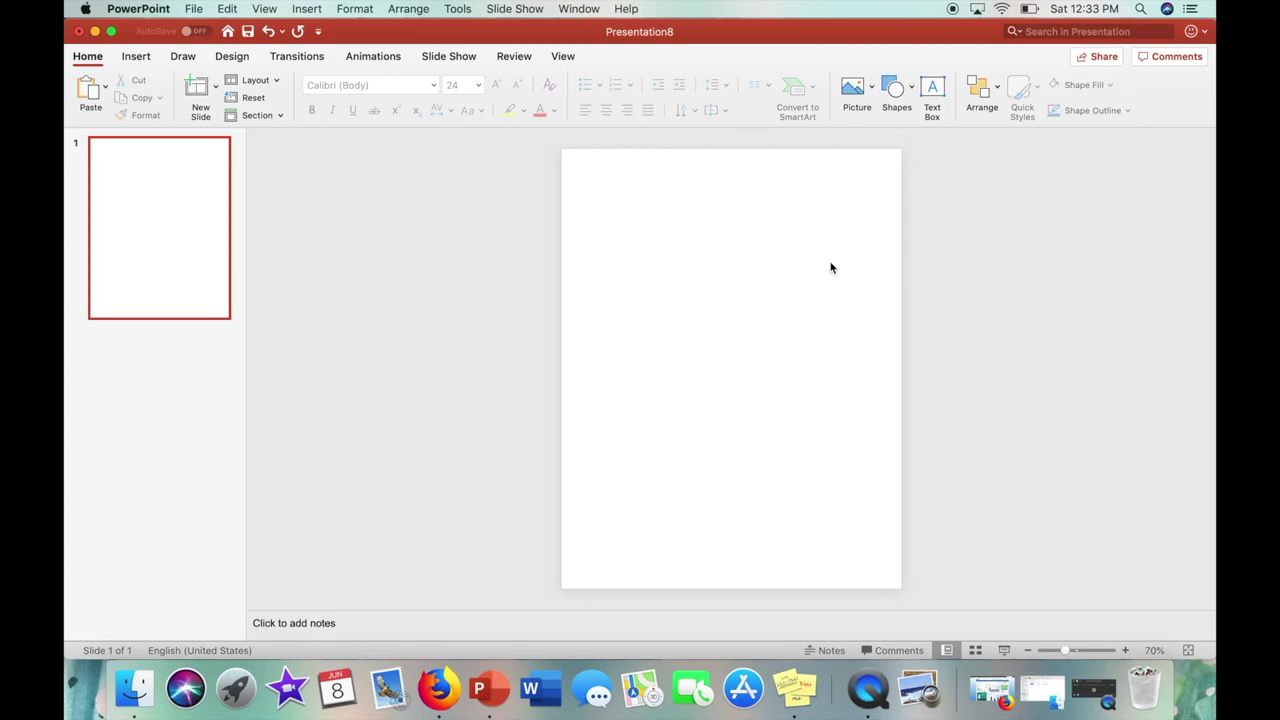
{"action": "left_click", "coordinate": [932, 95]}
Step: Add a top text box reading 'FIND A CLASSMATE WHO...' in centred 66-pt KG Chasing Cars
{"action": "left_click_drag", "start_coordinate": [575, 164], "coordinate": [889, 237]}
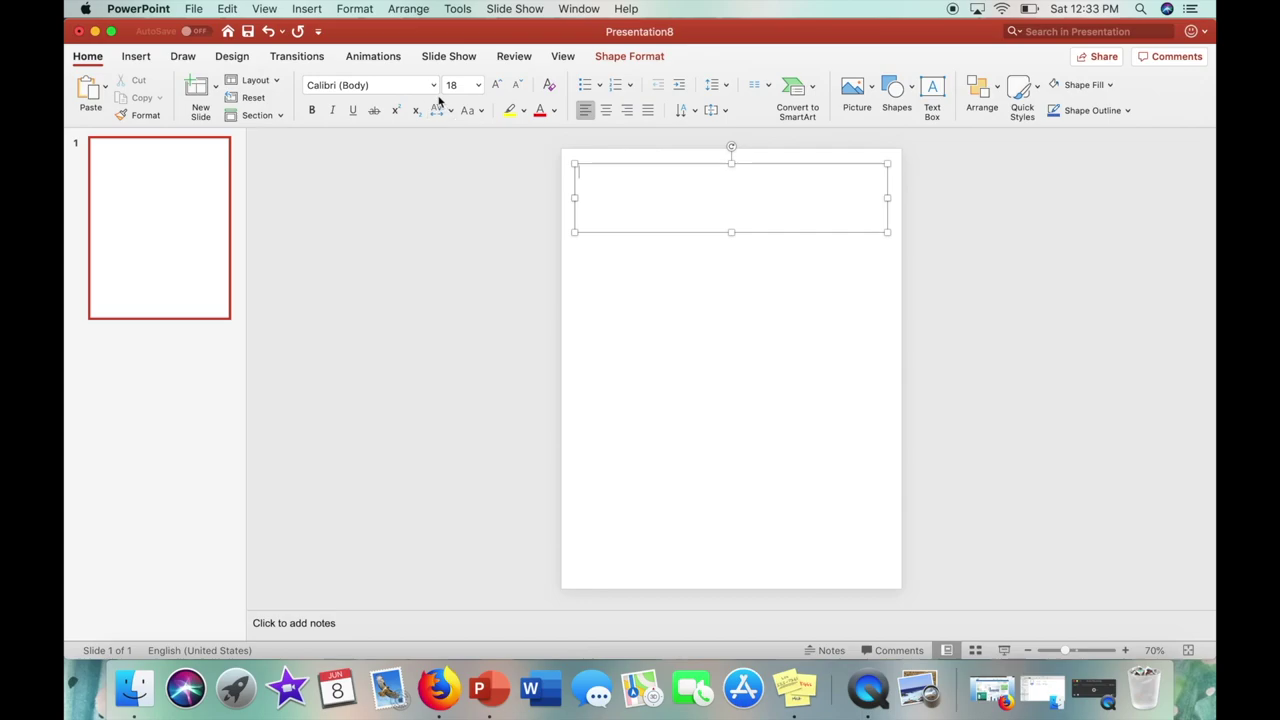
{"action": "left_click", "coordinate": [434, 88]}
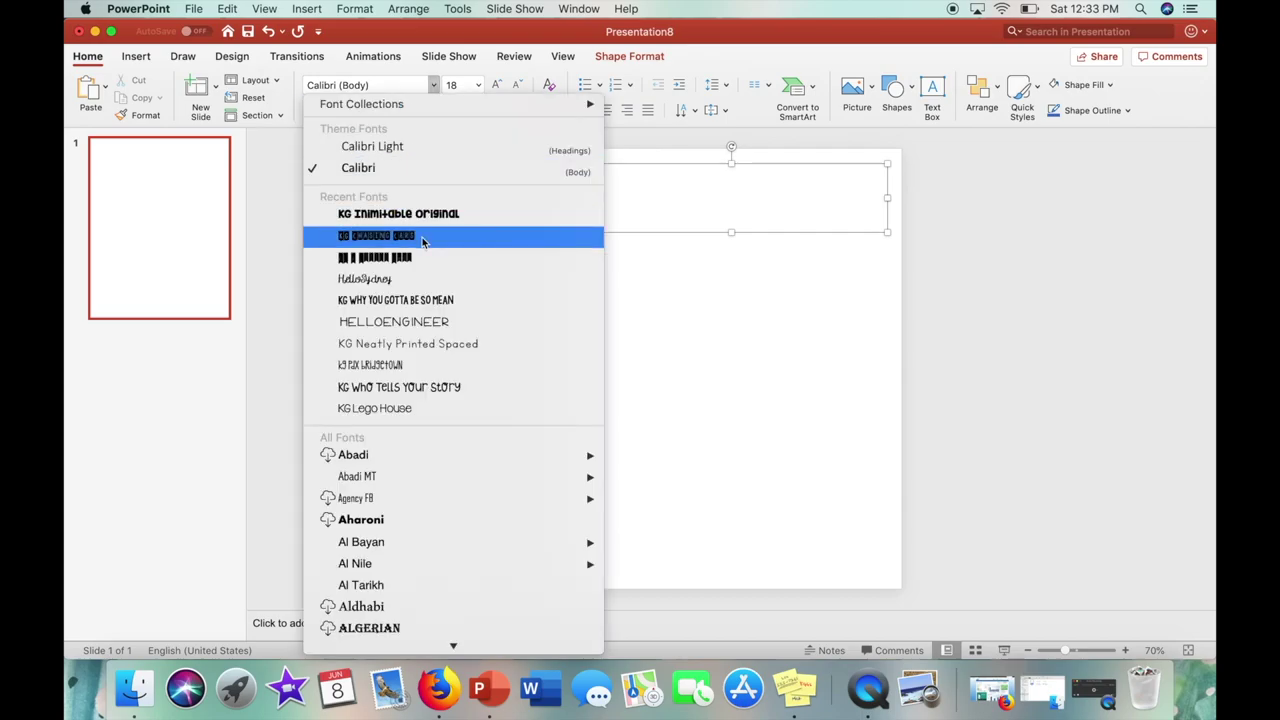
{"action": "left_click", "coordinate": [422, 238]}
{"action": "left_click", "coordinate": [607, 112]}
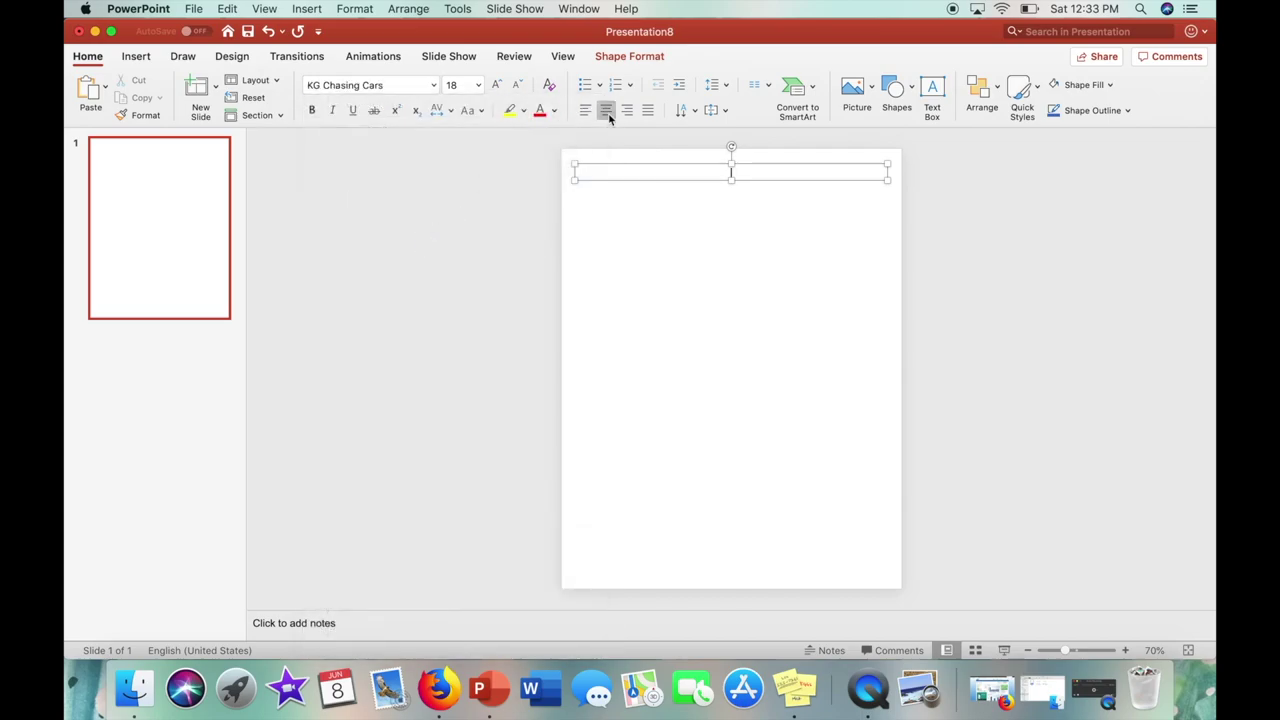
{"action": "left_click", "coordinate": [452, 85]}
{"action": "key", "text": "Return"}
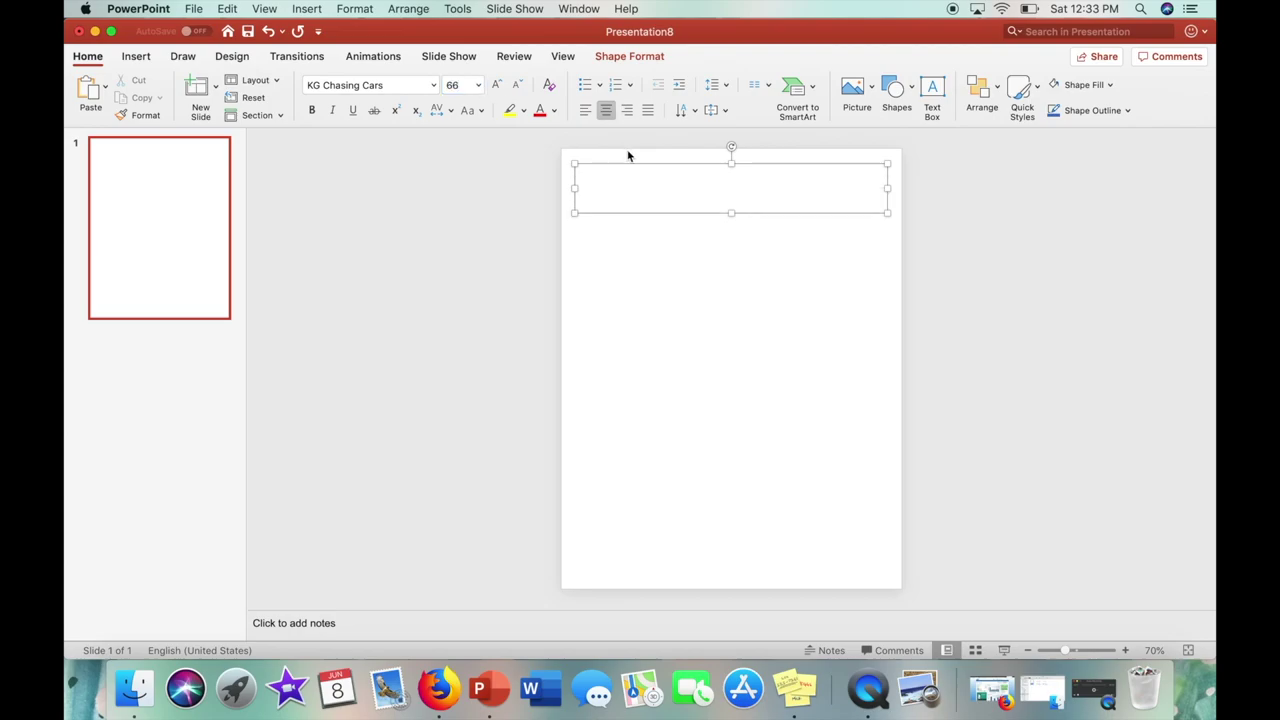
{"action": "key", "text": "Escape"}
{"action": "type", "text": "FIND A CLA"}
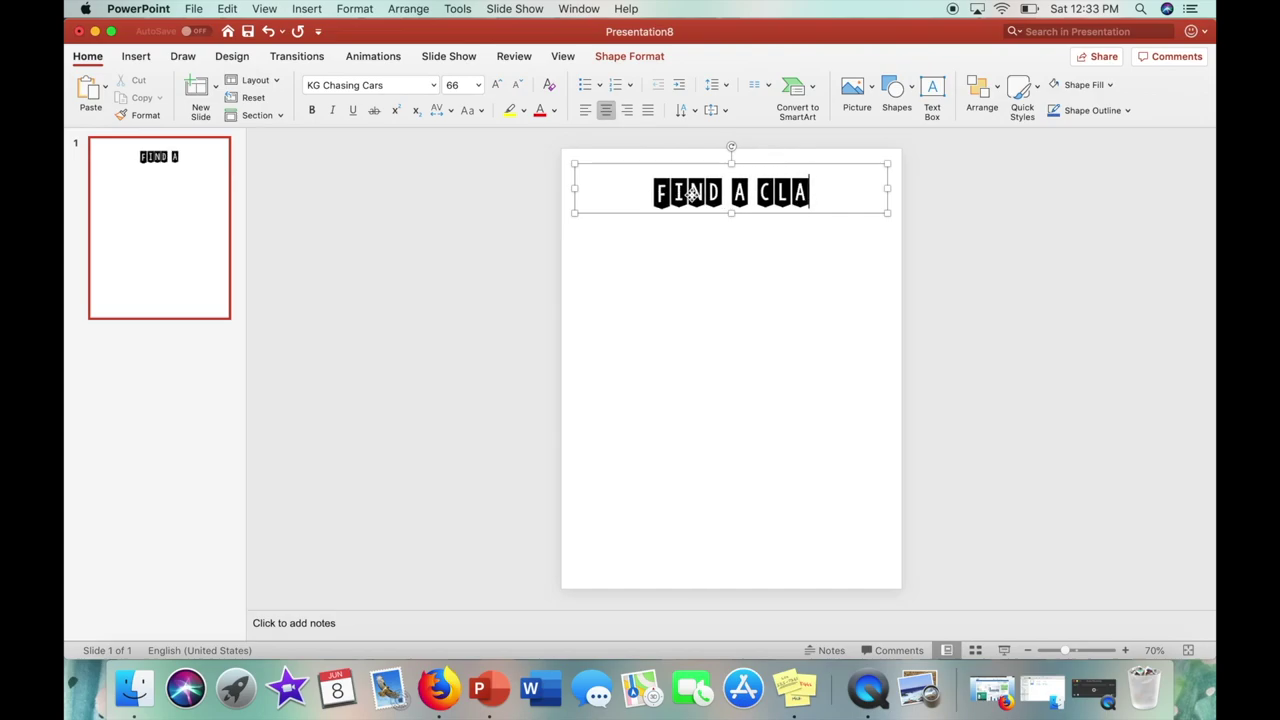
{"action": "type", "text": "SSMATE WHO..."}
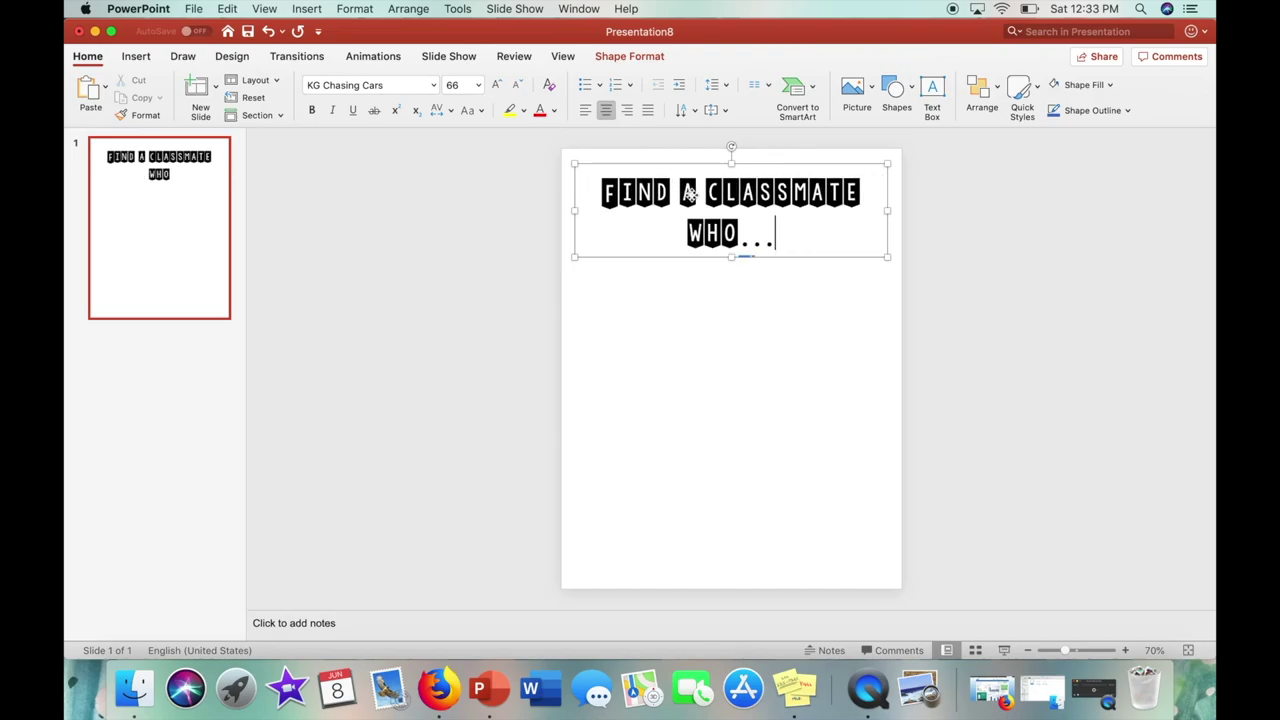
Step: Resize and reposition the heading box so it spans the page width, centred
{"action": "left_click_drag", "start_coordinate": [575, 210], "coordinate": [530, 211]}
{"action": "left_click_drag", "start_coordinate": [885, 199], "coordinate": [908, 200]}
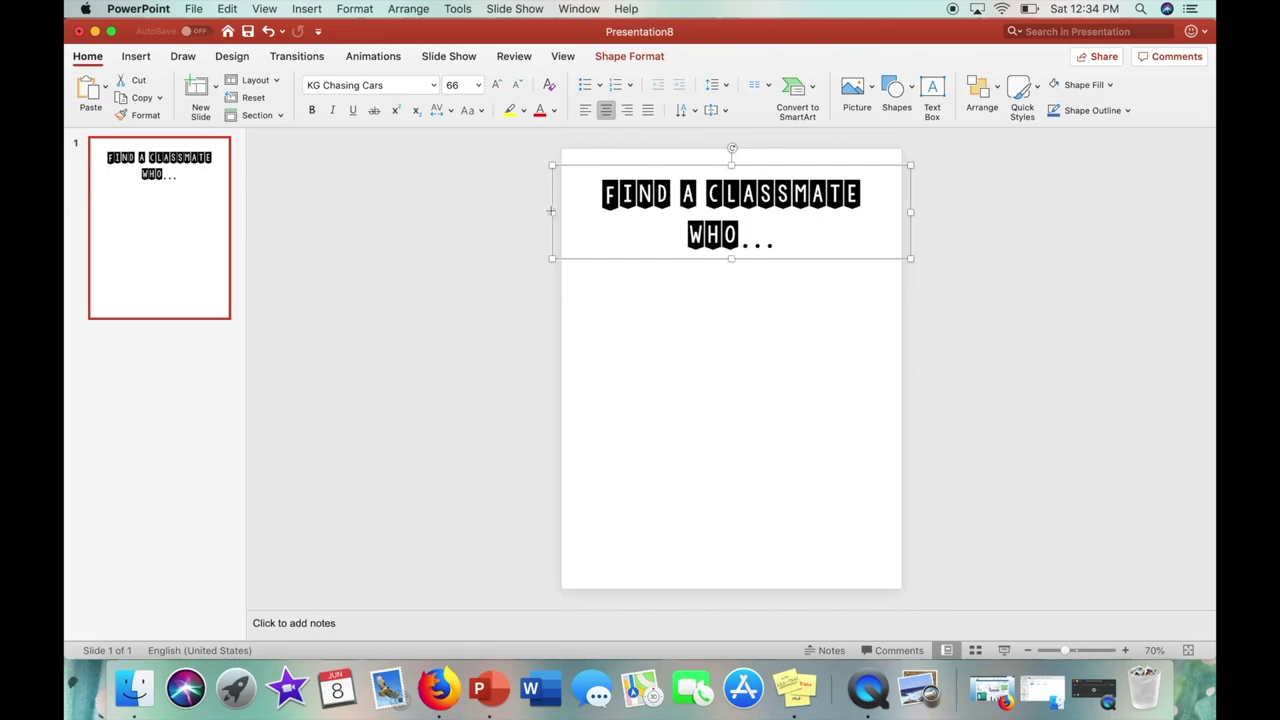
{"action": "left_click_drag", "start_coordinate": [551, 211], "coordinate": [561, 211]}
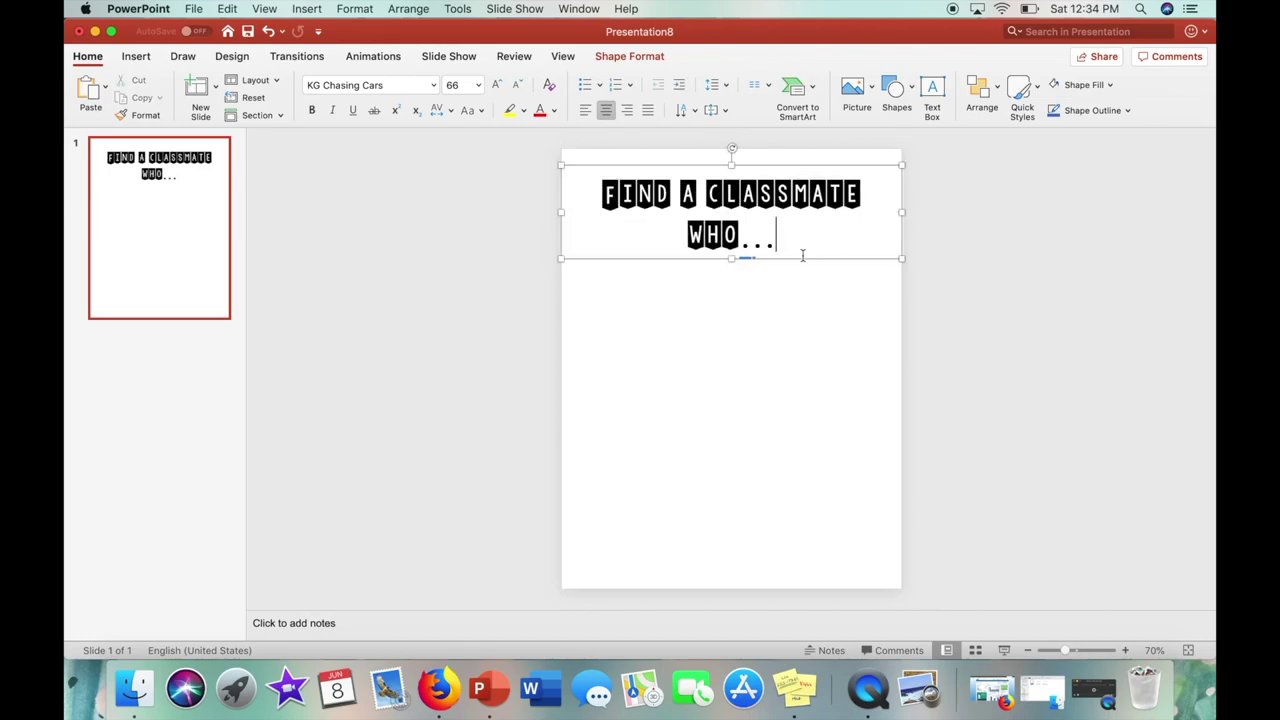
{"action": "left_click_drag", "start_coordinate": [806, 257], "coordinate": [804, 259]}
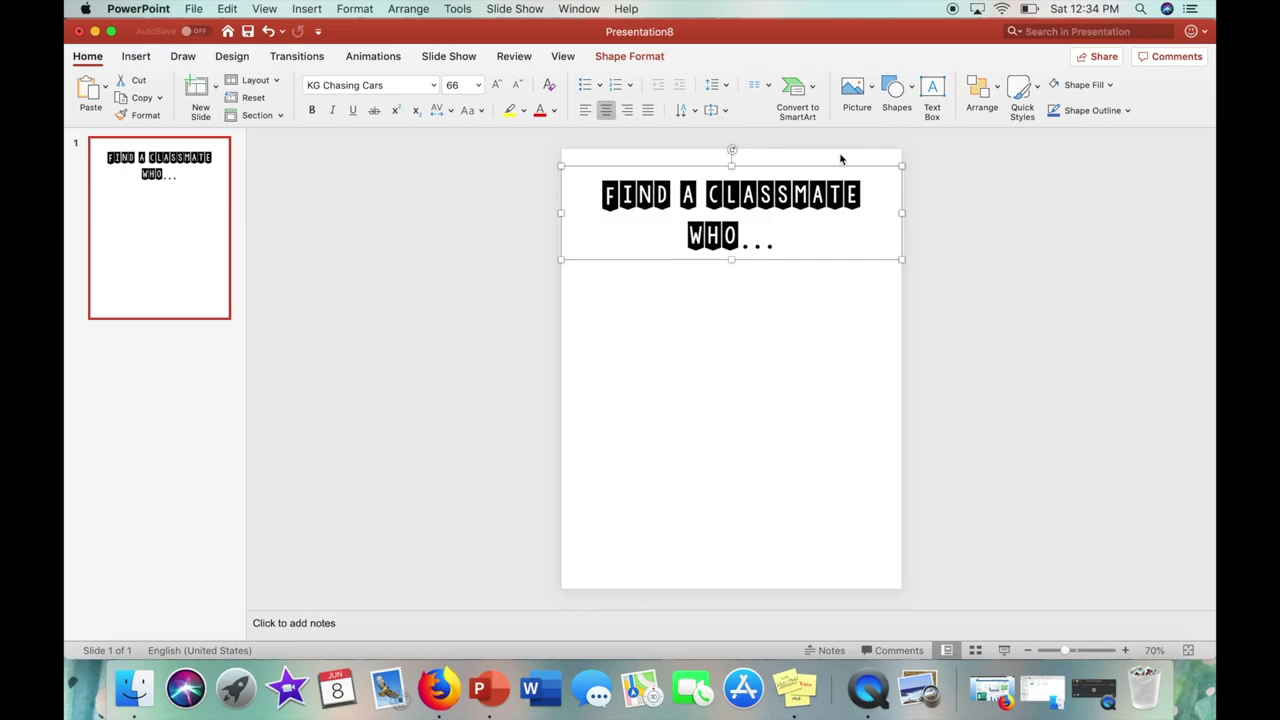
{"action": "left_click", "coordinate": [1018, 214]}
Step: Add a top-right text box reading 'Name:' in left-aligned 20-pt KG Inimitable Original
{"action": "left_click", "coordinate": [932, 92]}
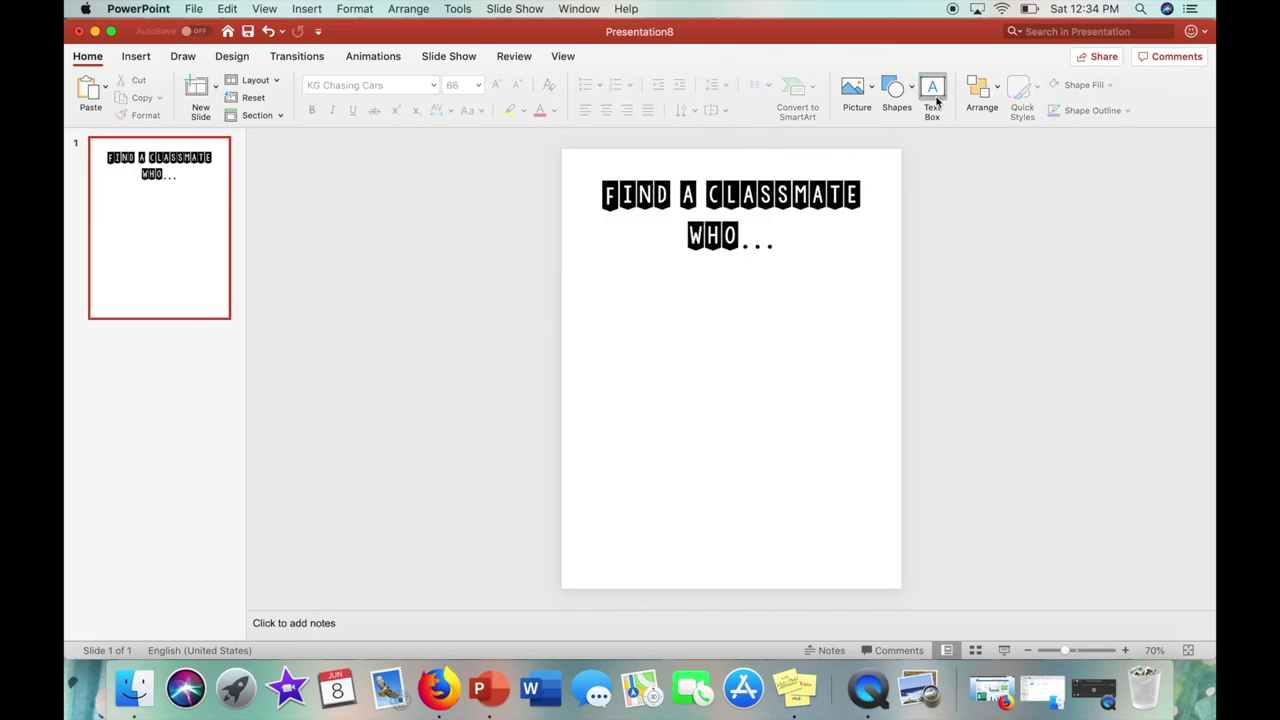
{"action": "left_click_drag", "start_coordinate": [763, 157], "coordinate": [897, 177]}
{"action": "left_click", "coordinate": [433, 85]}
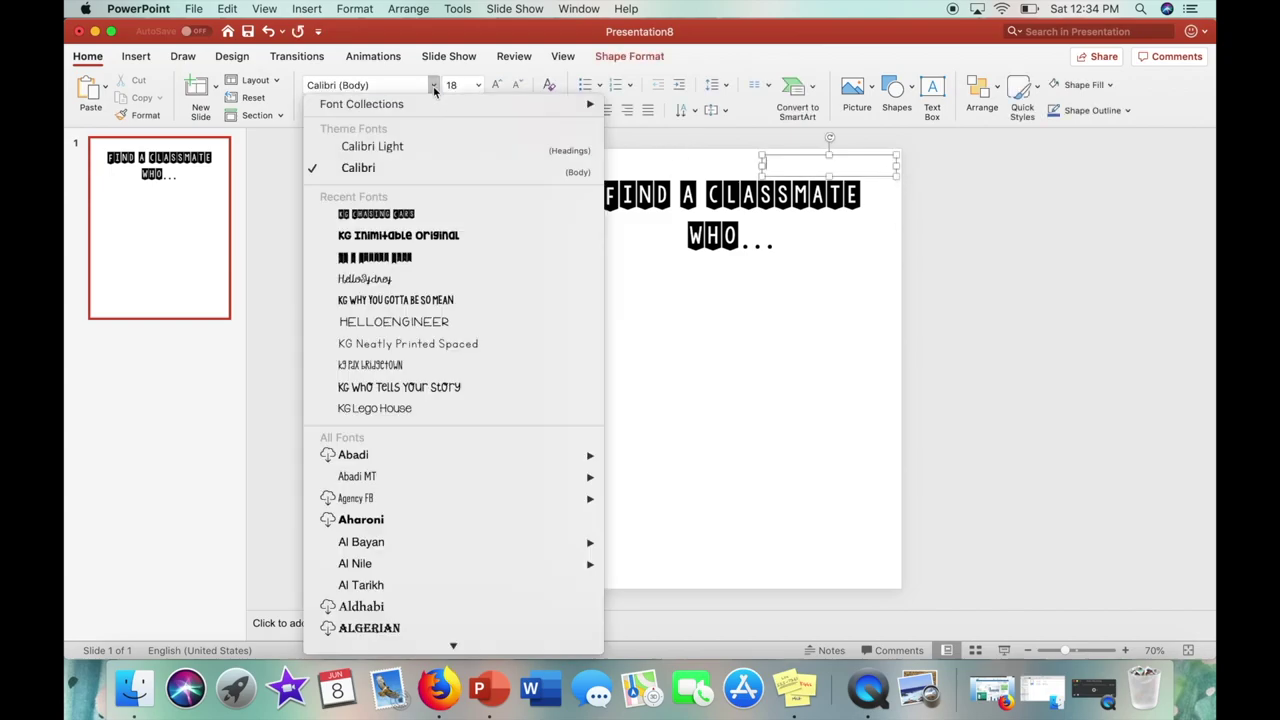
{"action": "left_click", "coordinate": [428, 236]}
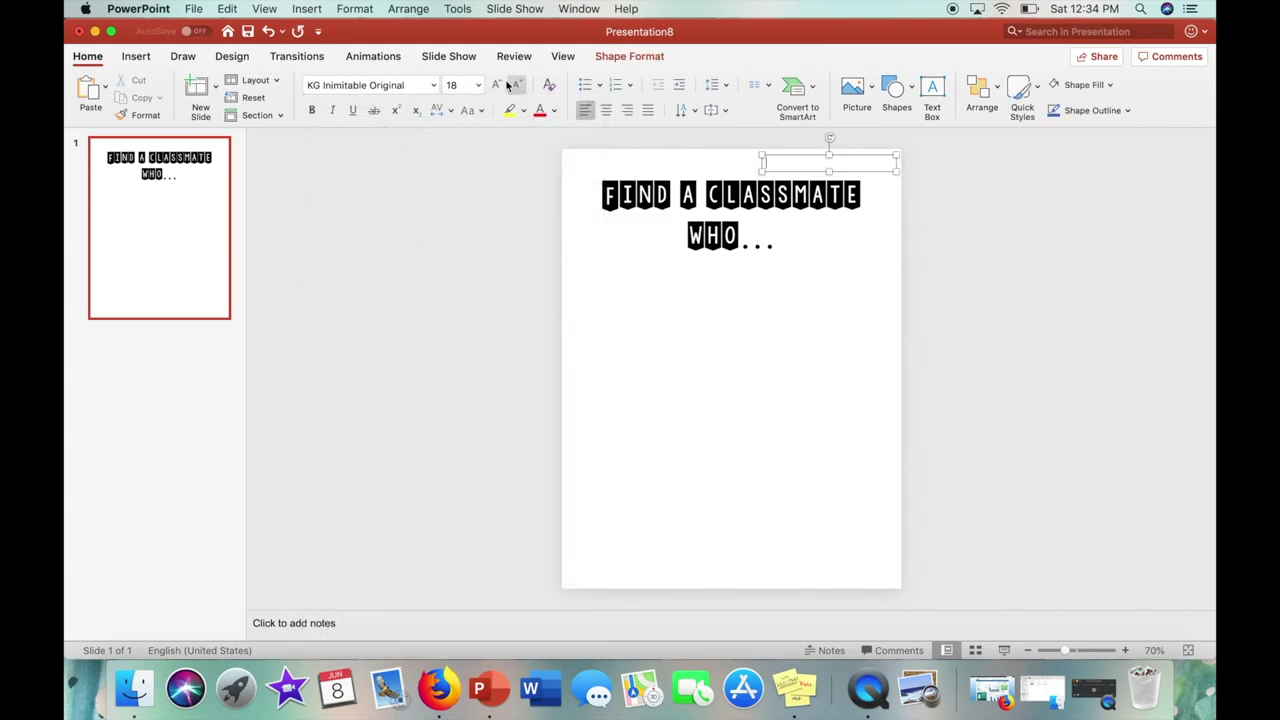
{"action": "left_click", "coordinate": [462, 85]}
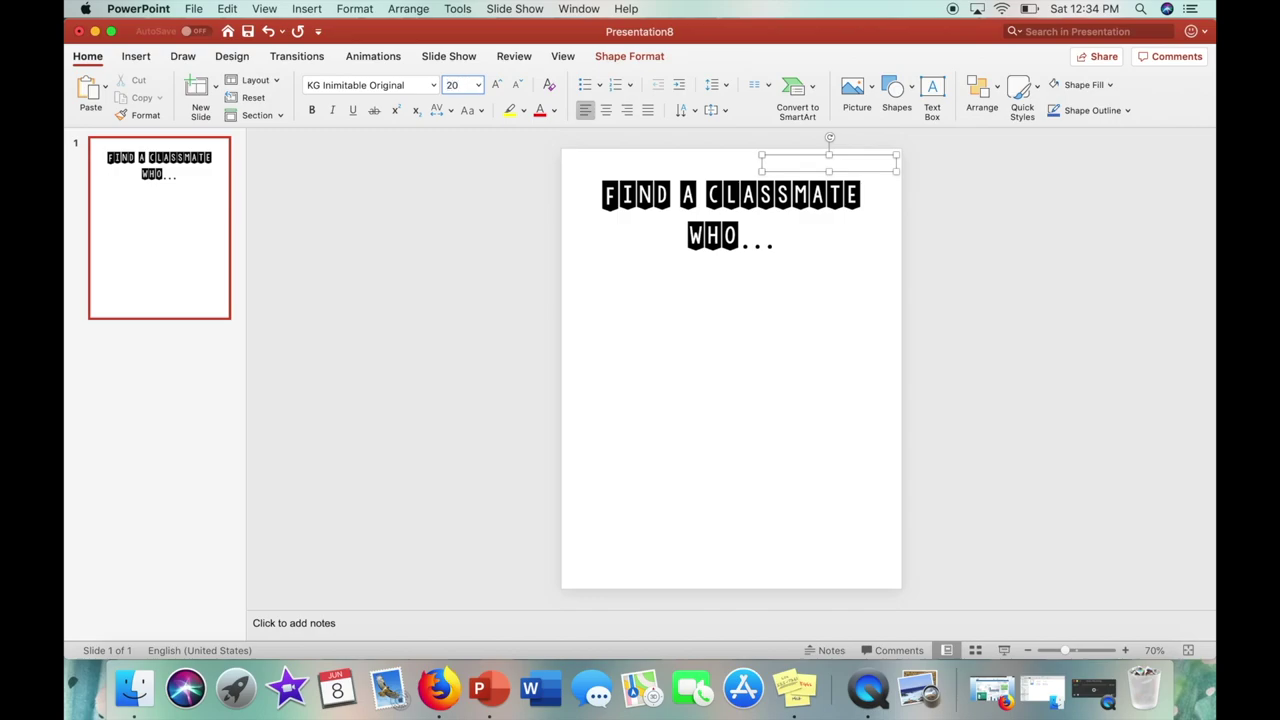
{"action": "type", "text": "20"}
{"action": "key", "text": "Return"}
{"action": "left_click", "coordinate": [586, 111]}
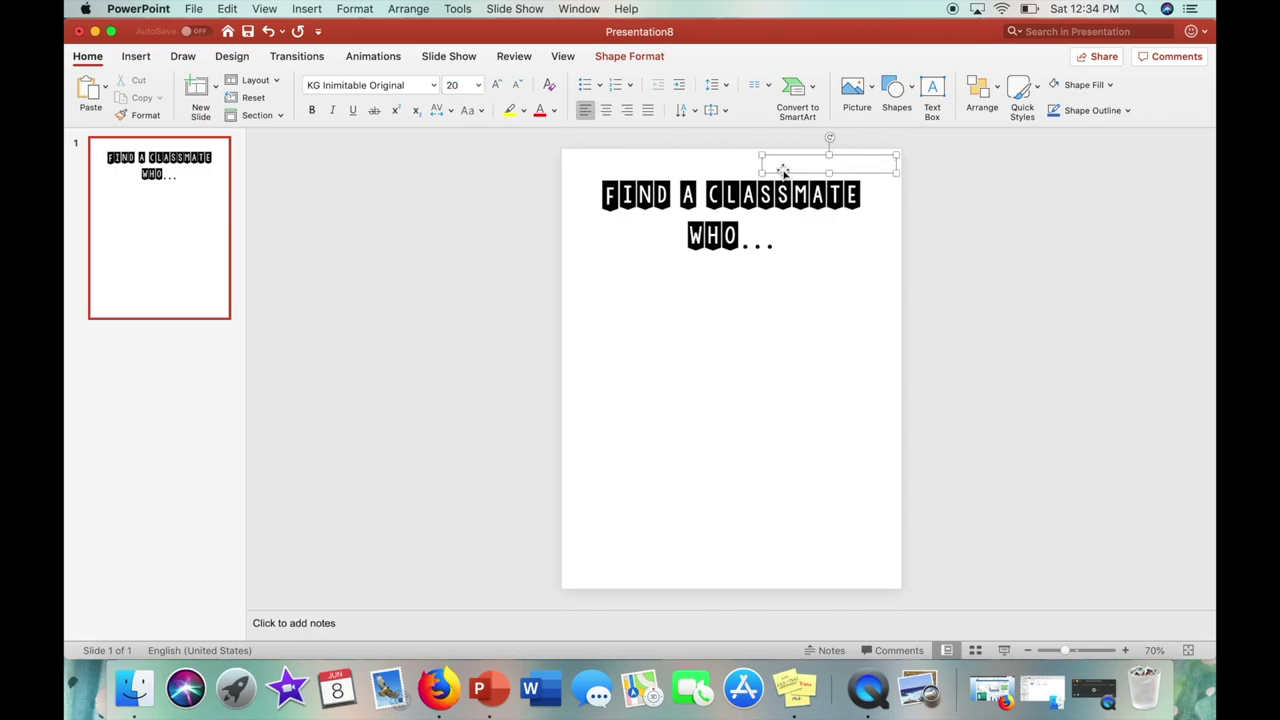
{"action": "type", "text": "ame:____________"}
Step: Fit the Name line into the top-right corner and move the heading just below it
{"action": "left_click_drag", "start_coordinate": [764, 172], "coordinate": [732, 172]}
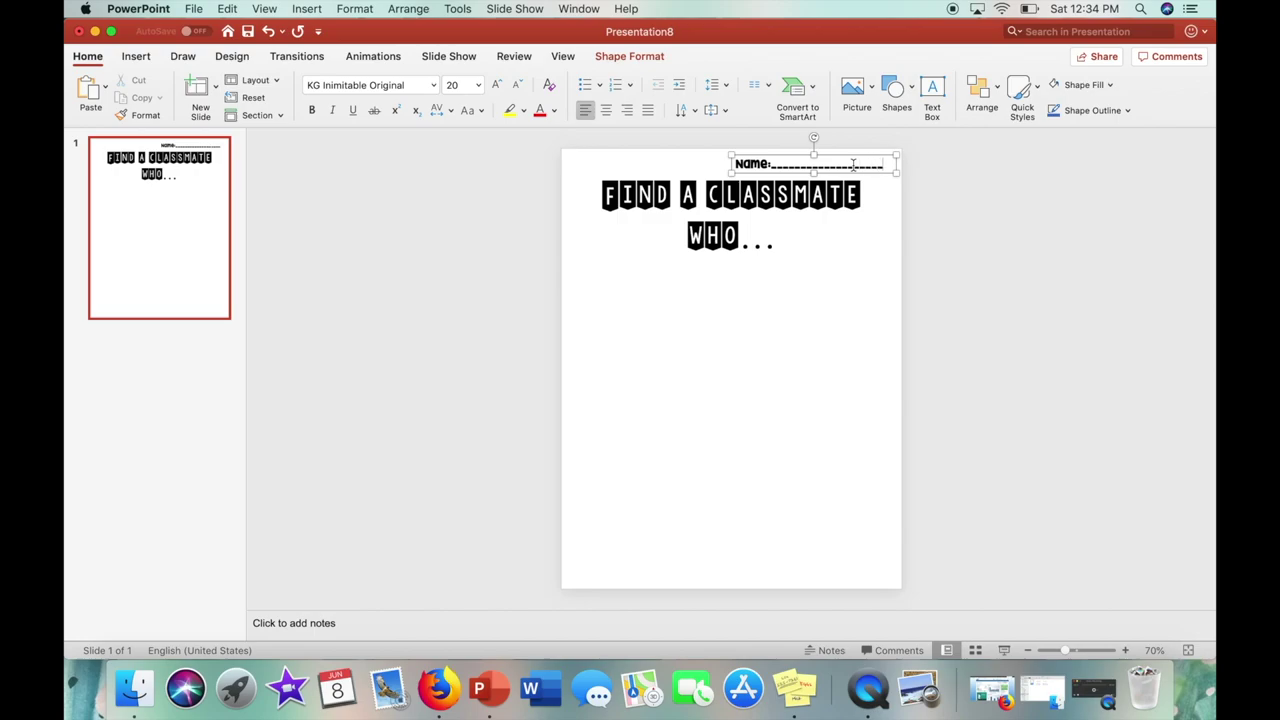
{"action": "left_click", "coordinate": [958, 204]}
{"action": "left_click", "coordinate": [888, 172]}
{"action": "left_click_drag", "start_coordinate": [884, 174], "coordinate": [887, 179]}
{"action": "left_click", "coordinate": [966, 194]}
{"action": "left_click", "coordinate": [852, 167]}
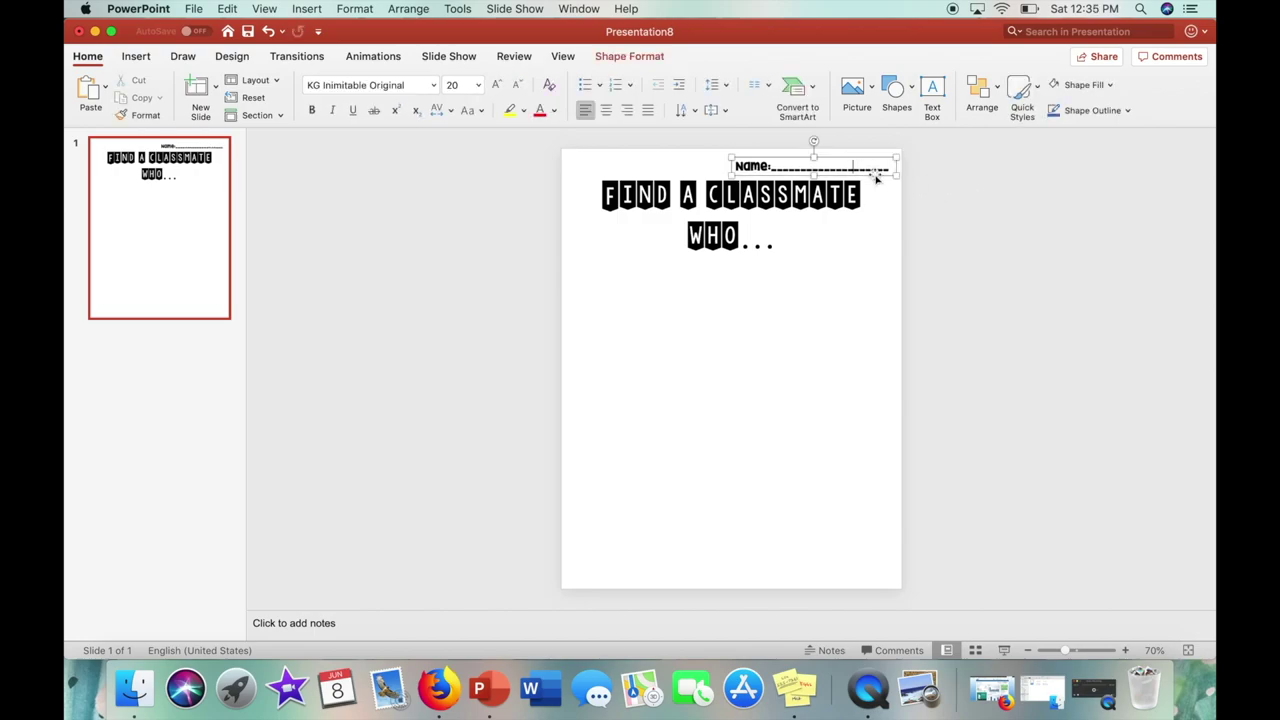
{"action": "mouse_move", "coordinate": [876, 176]}
{"action": "left_mouse_down"}
{"action": "mouse_move", "coordinate": [882, 188]}
{"action": "mouse_move", "coordinate": [877, 177]}
{"action": "left_mouse_up"}
{"action": "left_click", "coordinate": [654, 254]}
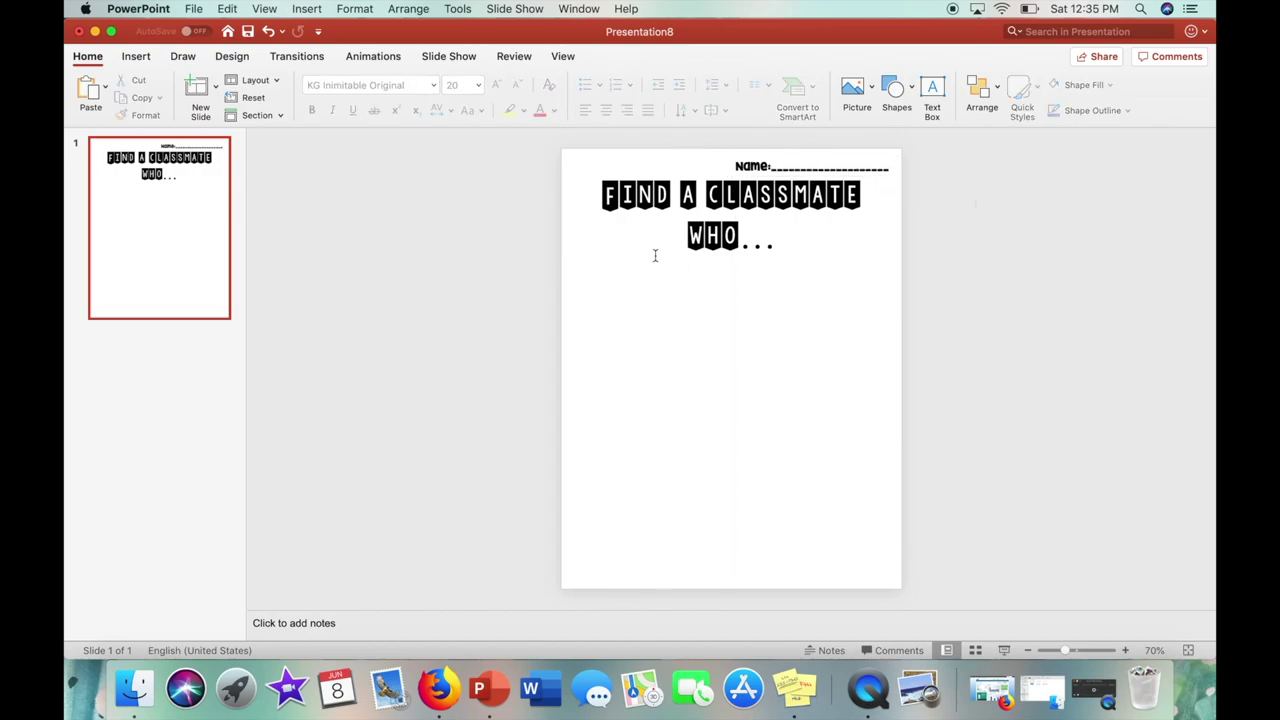
{"action": "left_click", "coordinate": [705, 235]}
{"action": "mouse_move", "coordinate": [766, 264]}
{"action": "left_mouse_down"}
{"action": "mouse_move", "coordinate": [768, 377]}
{"action": "mouse_move", "coordinate": [767, 266]}
{"action": "left_mouse_up"}
Step: Draw a wide, centred KG Inimitable Original text box below the title
{"action": "left_click", "coordinate": [1022, 204]}
{"action": "left_click", "coordinate": [932, 92]}
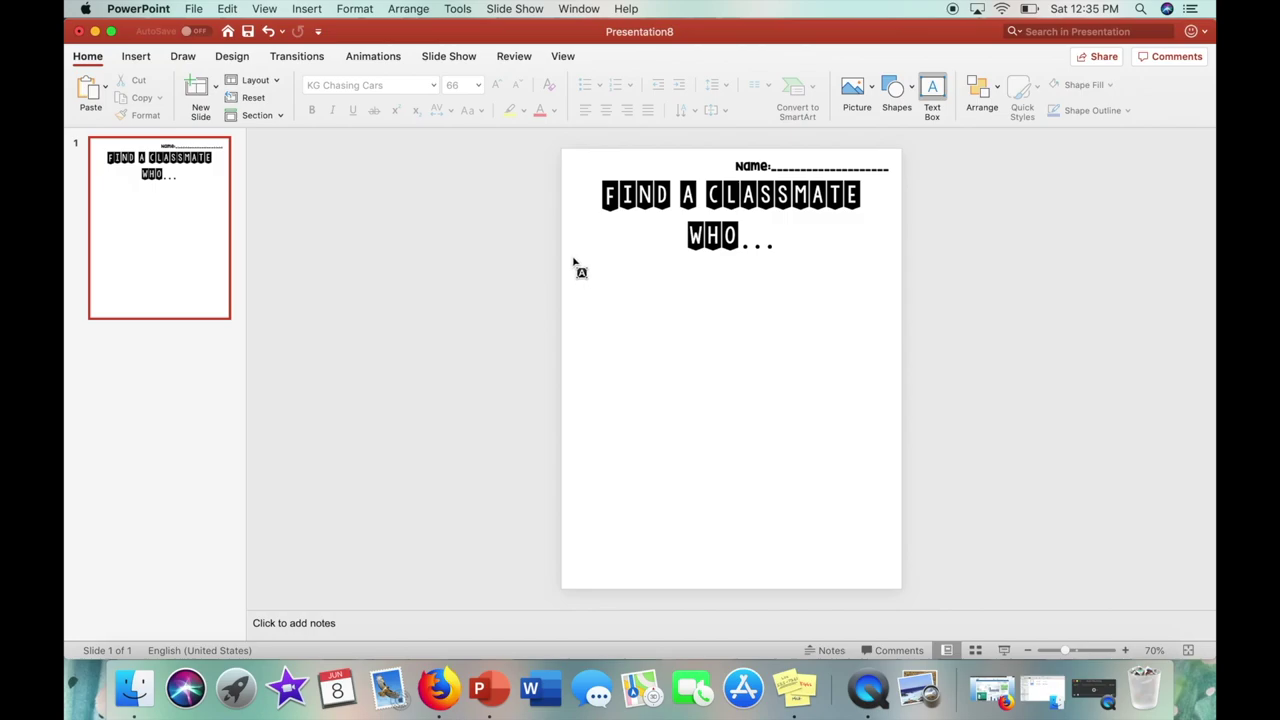
{"action": "left_click_drag", "start_coordinate": [572, 258], "coordinate": [890, 293]}
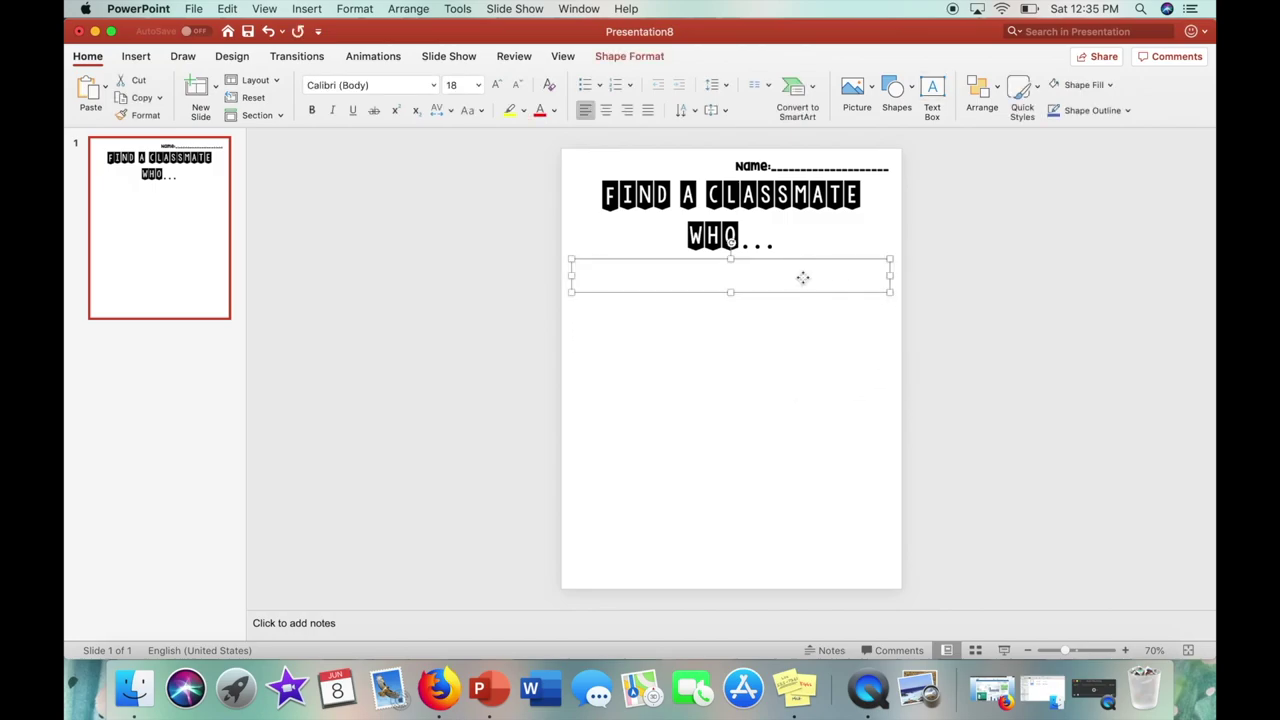
{"action": "left_click_drag", "start_coordinate": [803, 277], "coordinate": [803, 277]}
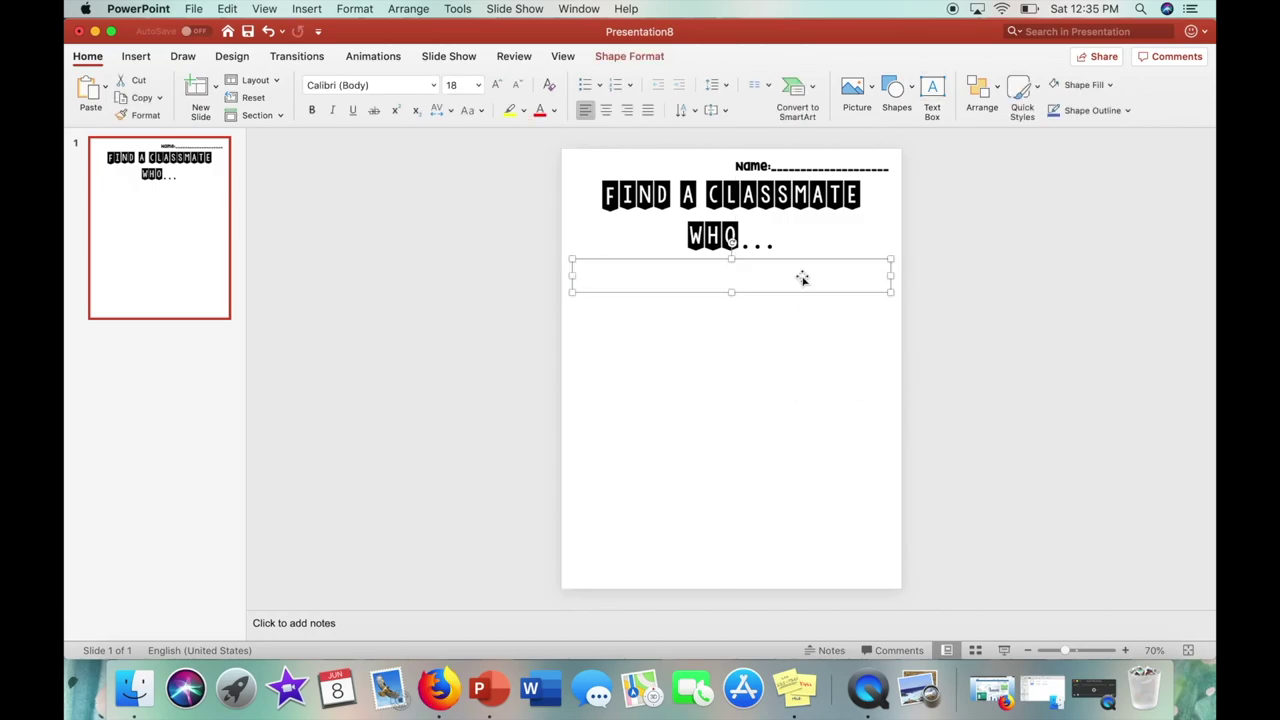
{"action": "left_click", "coordinate": [606, 110]}
{"action": "left_click", "coordinate": [432, 86]}
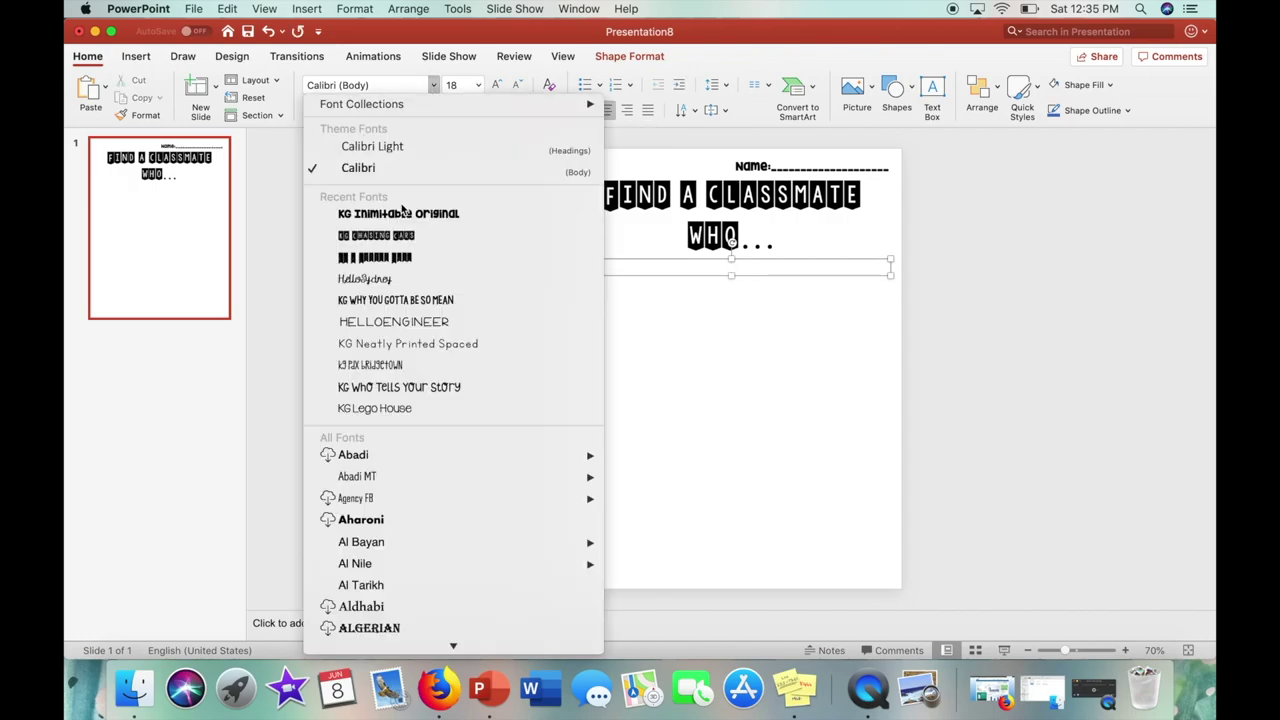
{"action": "left_click", "coordinate": [400, 212]}
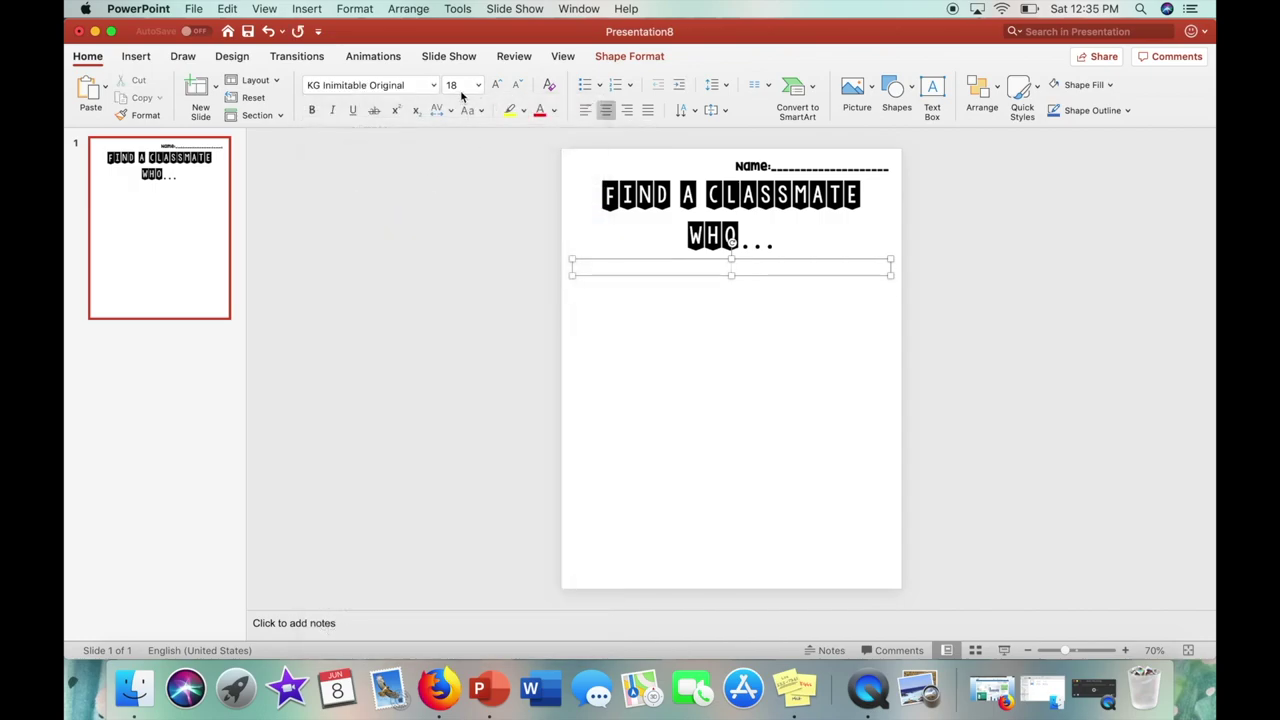
Step: Type 'Find a classmate who fits the description in the text box.' into it
{"action": "left_click", "coordinate": [638, 268]}
{"action": "type", "text": "Find a classmate who fits the des"}
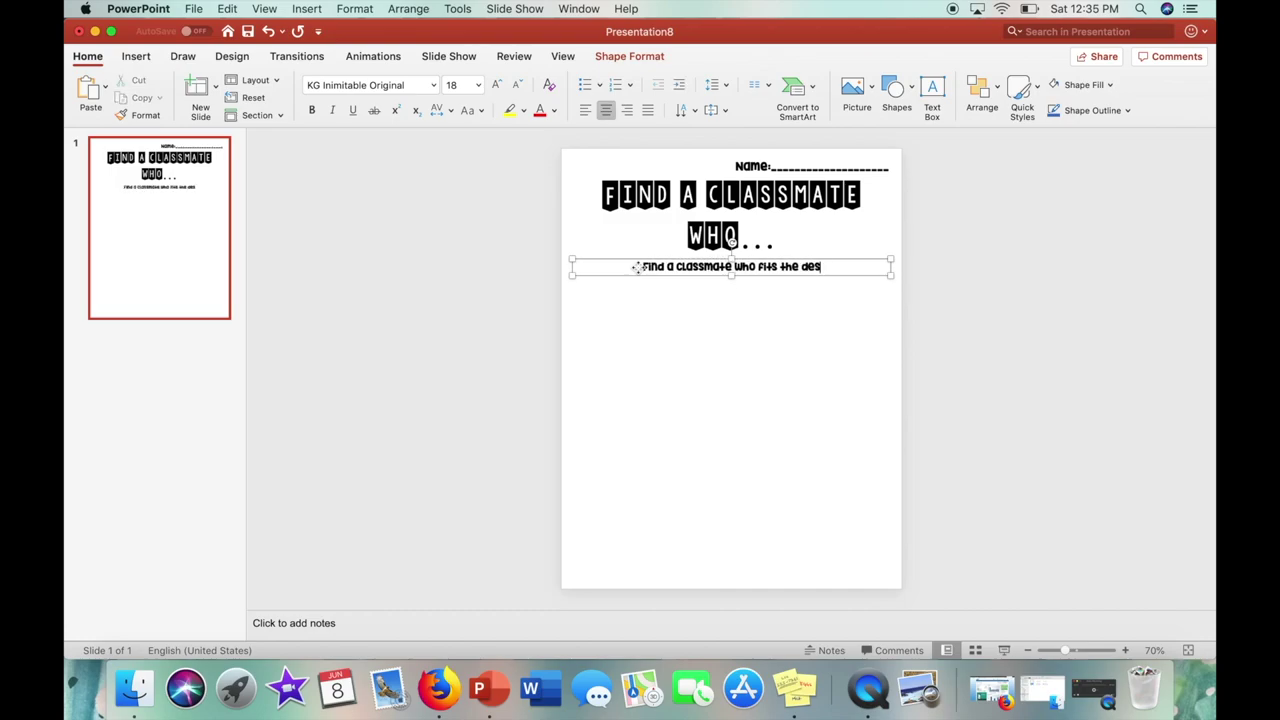
{"action": "type", "text": "cription of the"}
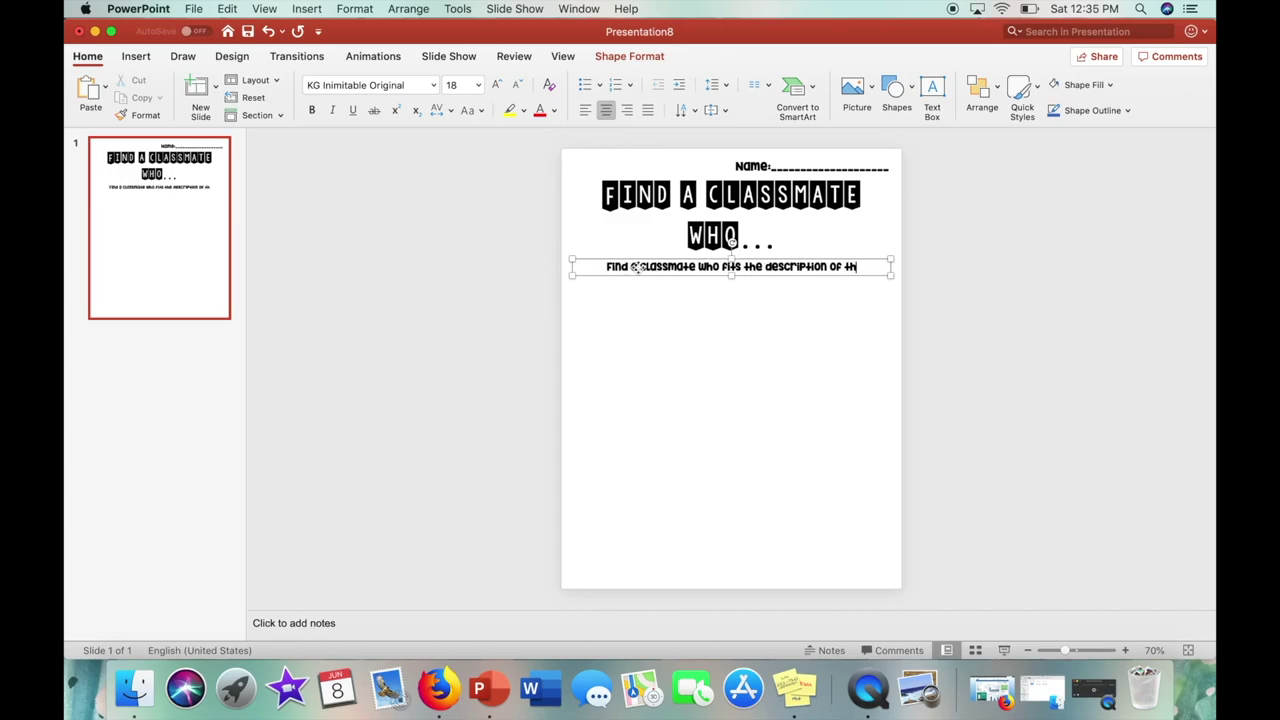
{"action": "key", "text": "BackSpace"}
{"action": "key", "text": "BackSpace"}
{"action": "key", "text": "BackSpace"}
{"action": "key", "text": "BackSpace"}
{"action": "key", "text": "BackSpace"}
{"action": "key", "text": "BackSpace"}
{"action": "key", "text": "BackSpace"}
{"action": "type", "text": "in the "}
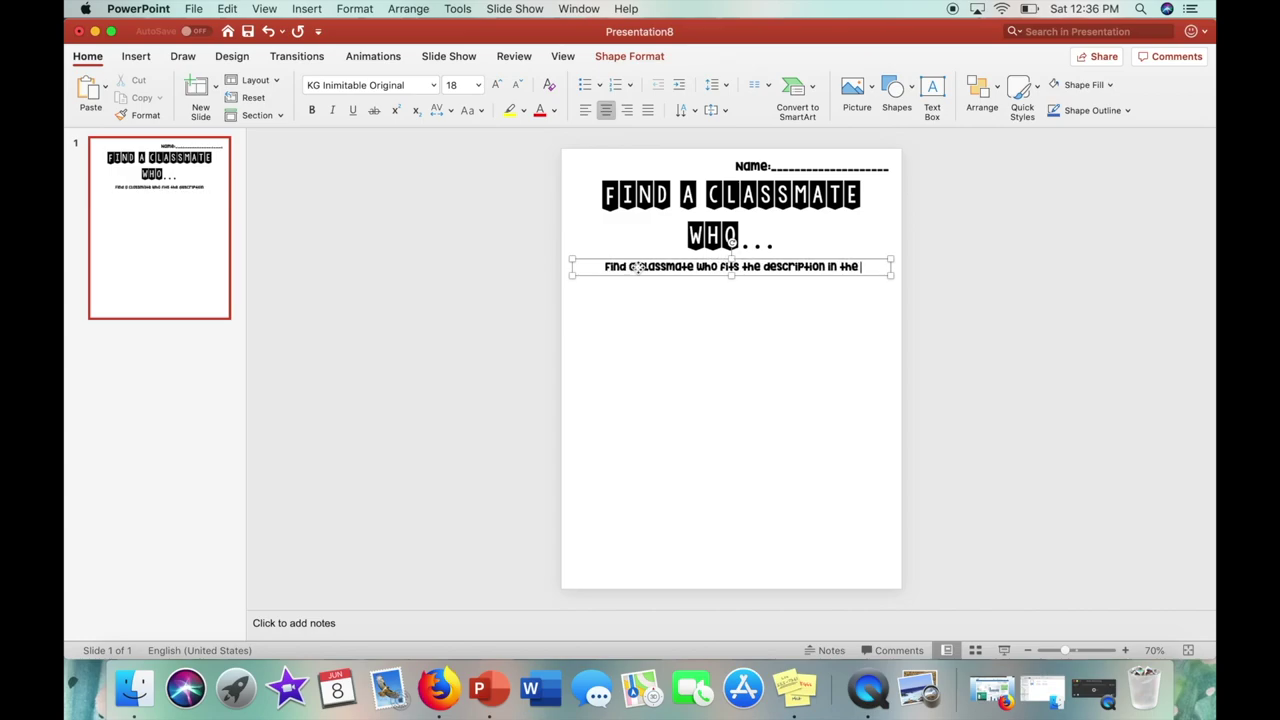
{"action": "type", "text": "text box."}
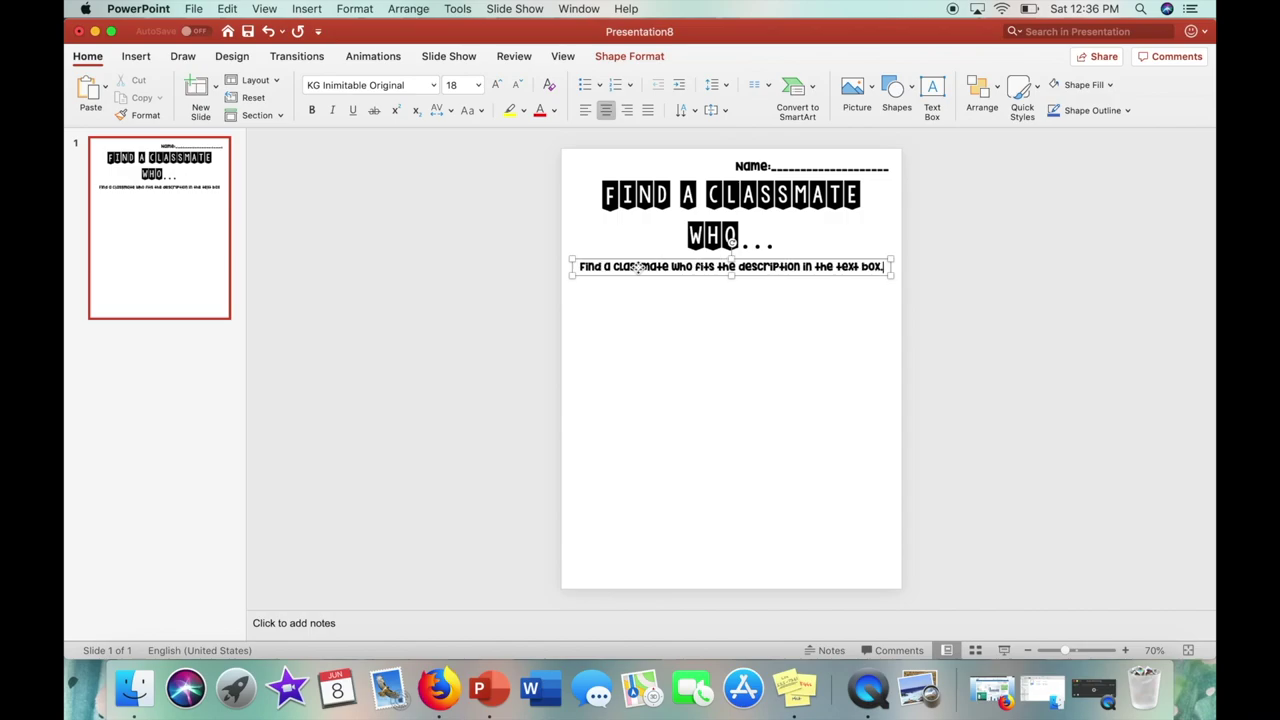
{"action": "left_click", "coordinate": [970, 323]}
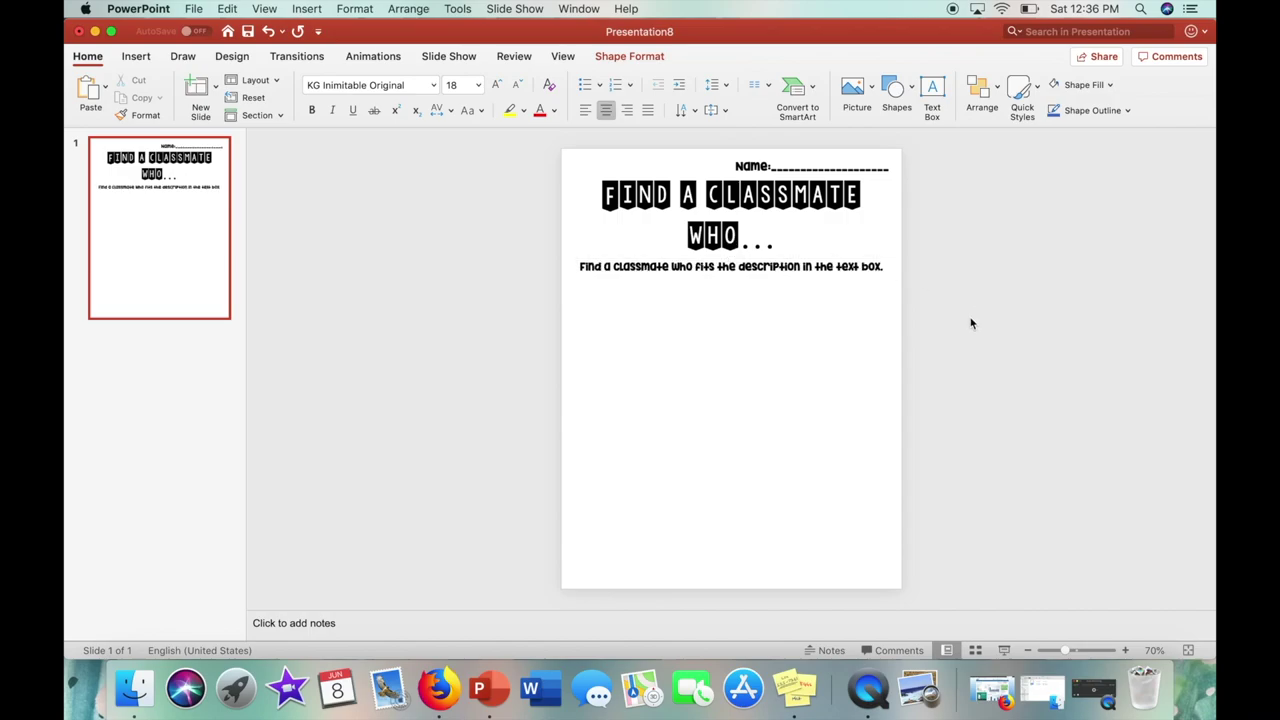
Step: Insert a 3-column, 5-row table with no cell fill and all borders visible
{"action": "left_click", "coordinate": [136, 56]}
{"action": "left_click", "coordinate": [141, 88]}
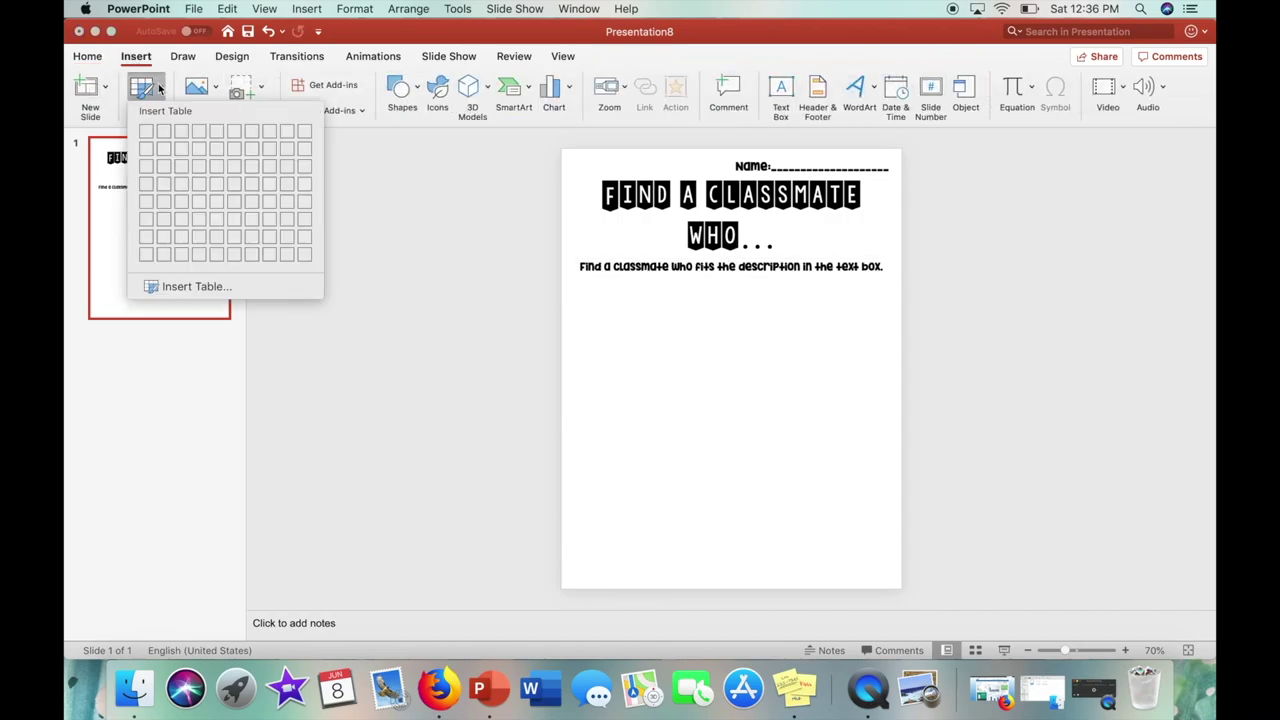
{"action": "left_click", "coordinate": [185, 205]}
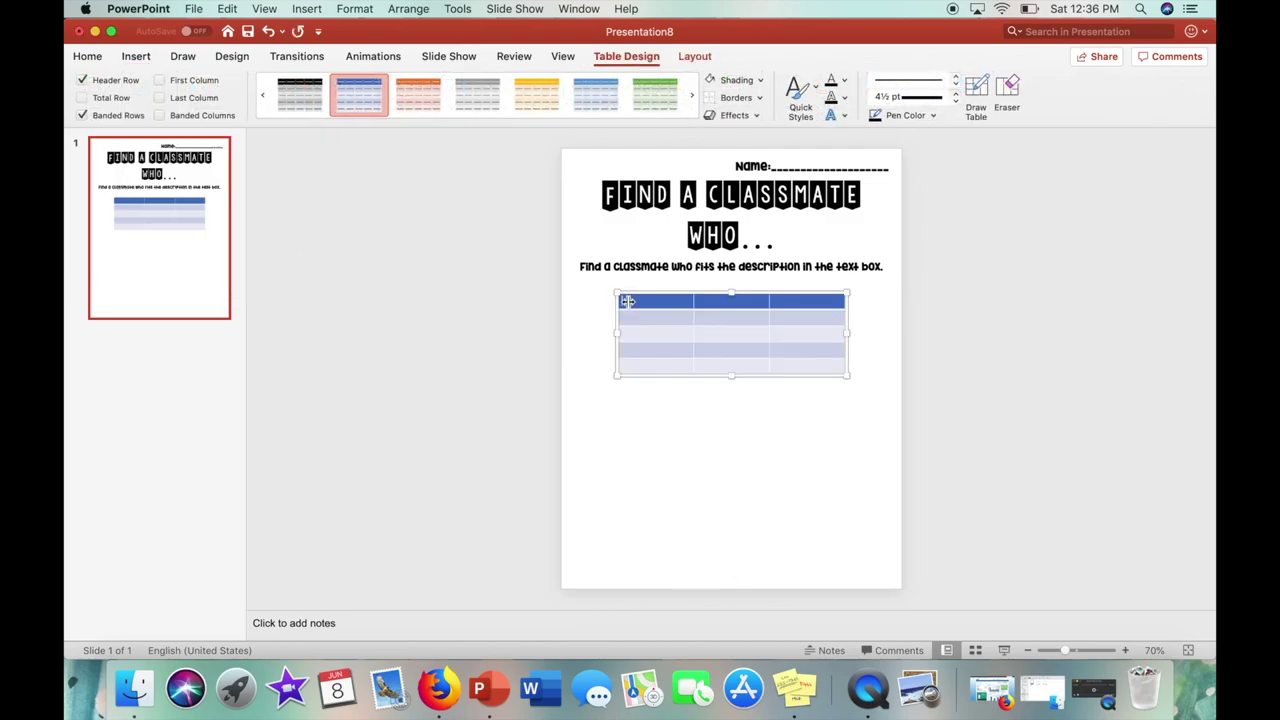
{"action": "left_click_drag", "start_coordinate": [627, 301], "coordinate": [826, 363]}
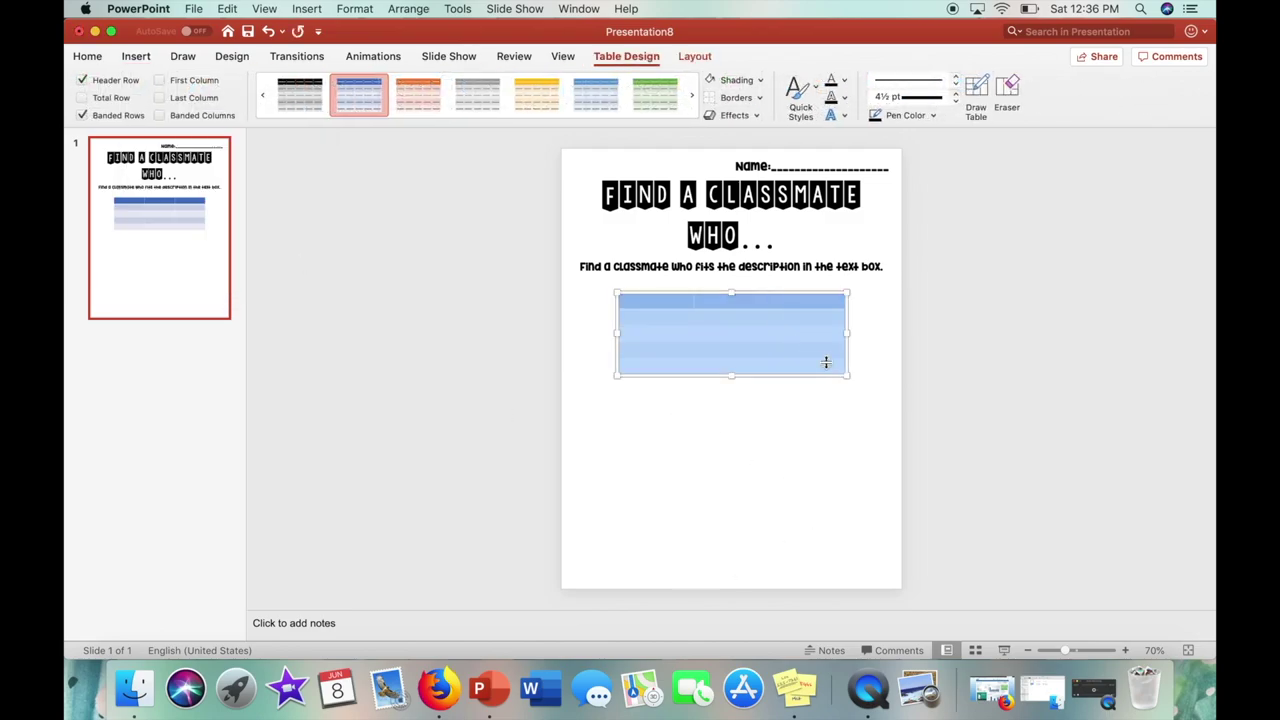
{"action": "left_click", "coordinate": [264, 95]}
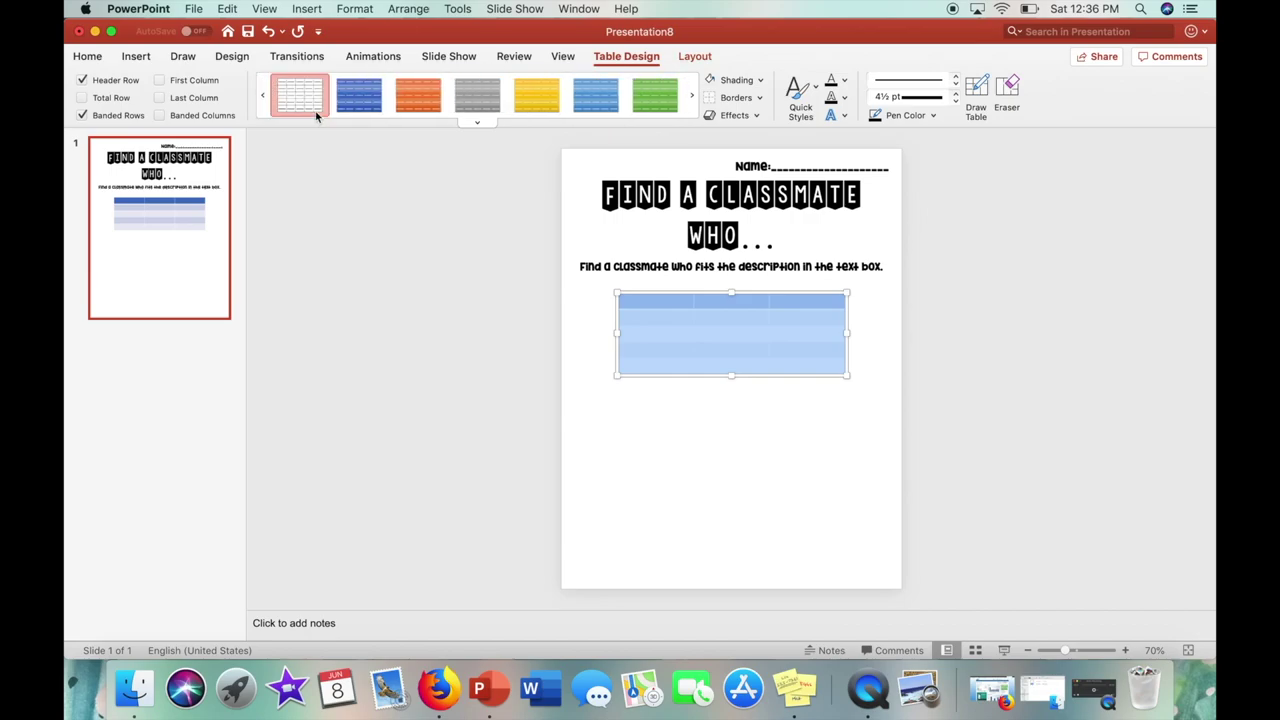
{"action": "left_click", "coordinate": [737, 80]}
{"action": "left_click", "coordinate": [783, 108]}
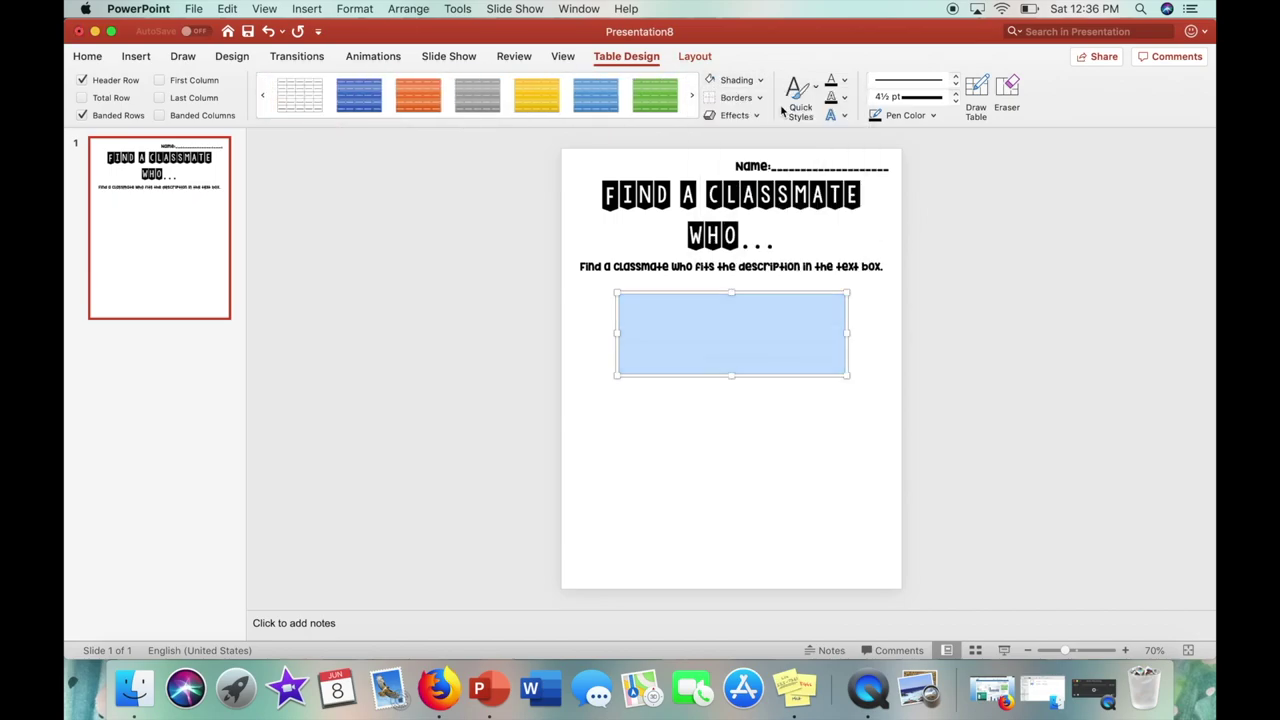
{"action": "left_click", "coordinate": [745, 97]}
{"action": "left_click", "coordinate": [766, 135]}
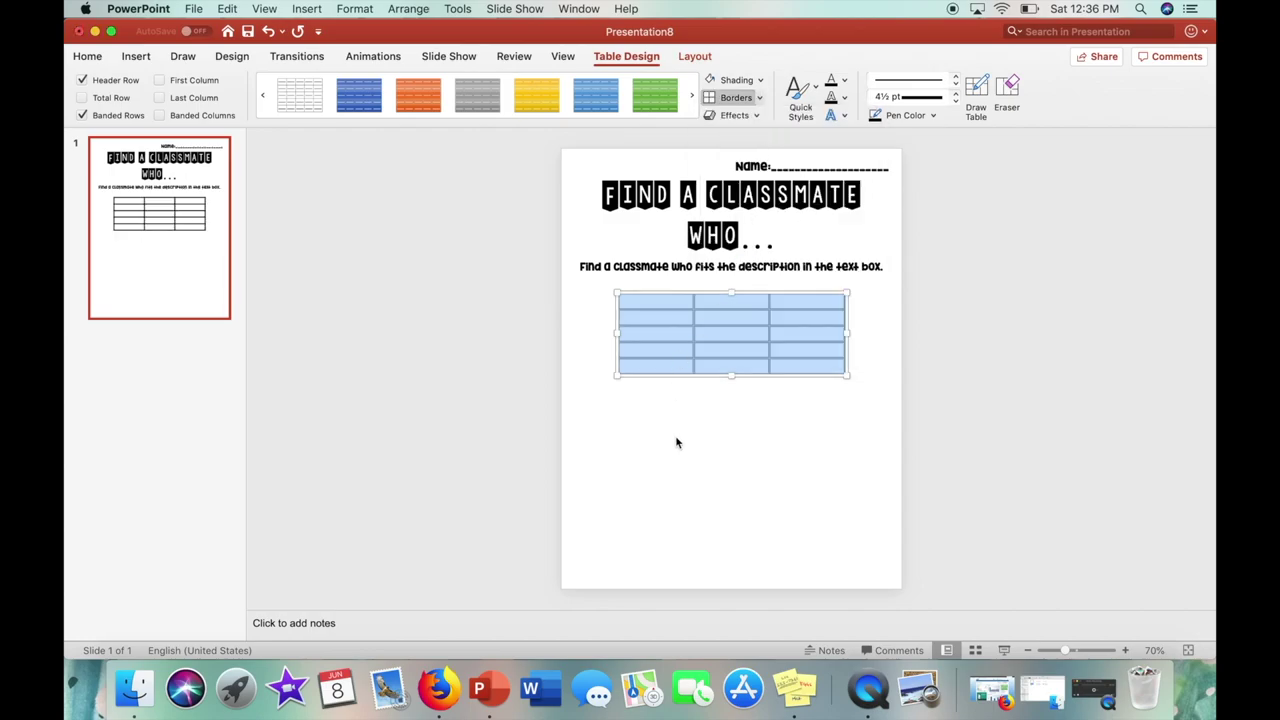
Step: Enlarge the table to fill the page below the instruction line
{"action": "left_click", "coordinate": [663, 466]}
{"action": "left_click", "coordinate": [616, 376]}
{"action": "left_click_drag", "start_coordinate": [616, 376], "coordinate": [572, 503]}
{"action": "left_click_drag", "start_coordinate": [846, 503], "coordinate": [888, 558]}
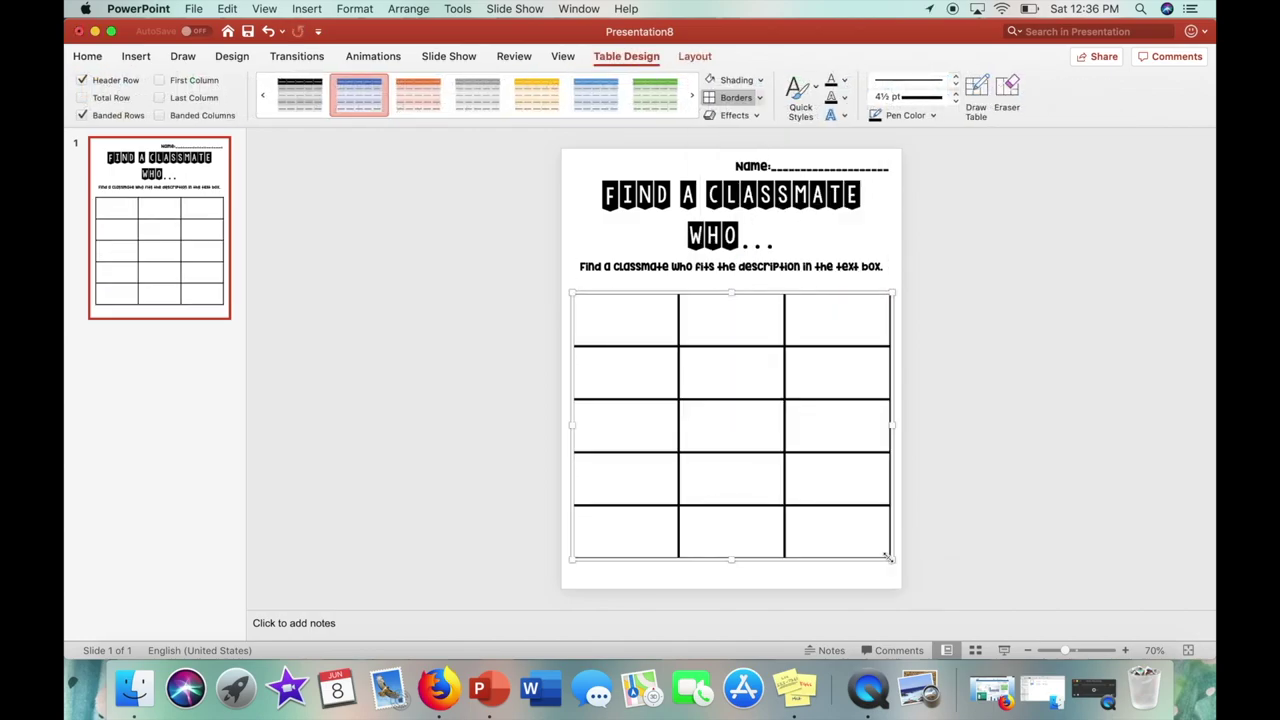
{"action": "left_click_drag", "start_coordinate": [574, 560], "coordinate": [571, 580]}
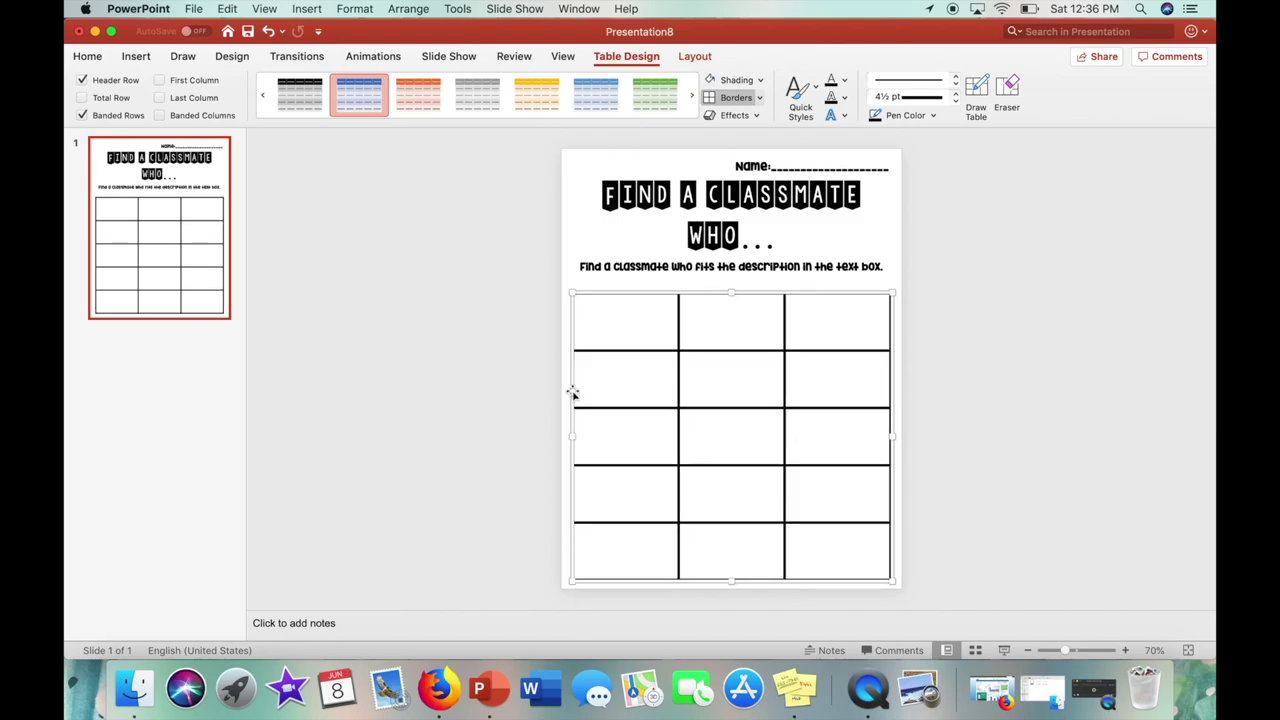
{"action": "left_click_drag", "start_coordinate": [573, 293], "coordinate": [571, 285]}
Step: Move the table slightly higher on the page
{"action": "left_click", "coordinate": [946, 433]}
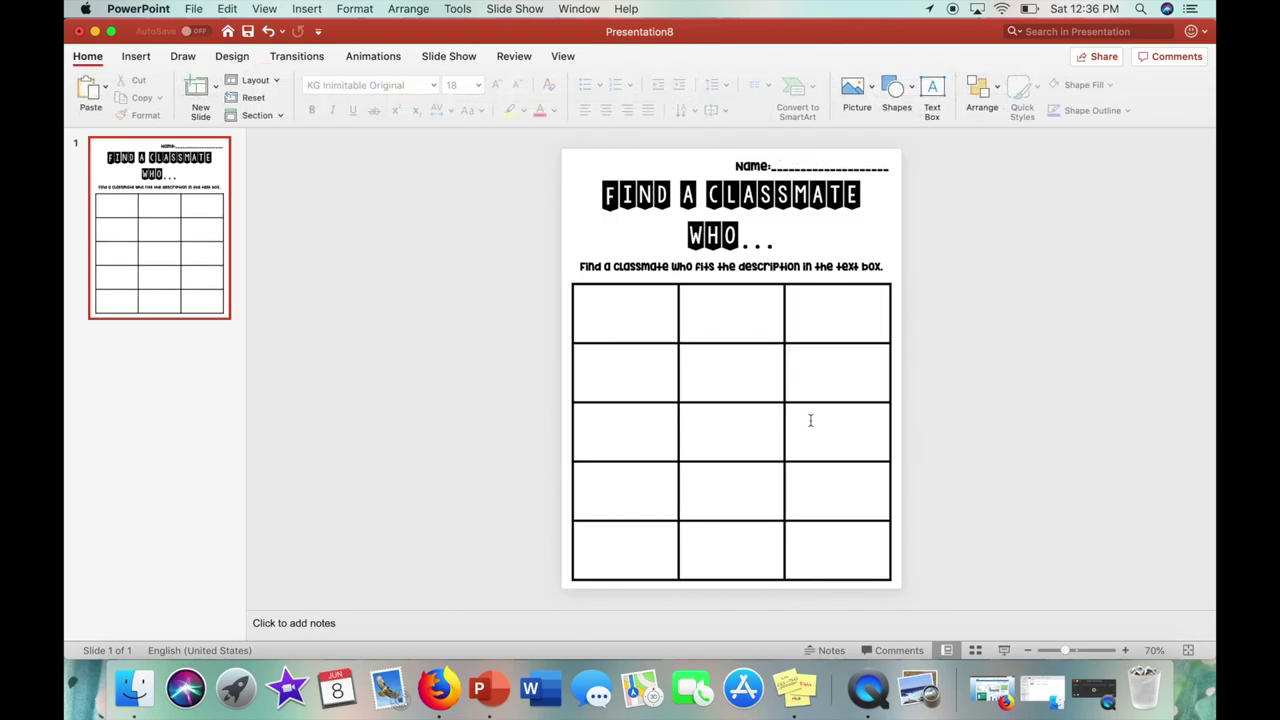
{"action": "left_click", "coordinate": [809, 420]}
{"action": "left_click_drag", "start_coordinate": [768, 282], "coordinate": [818, 282]}
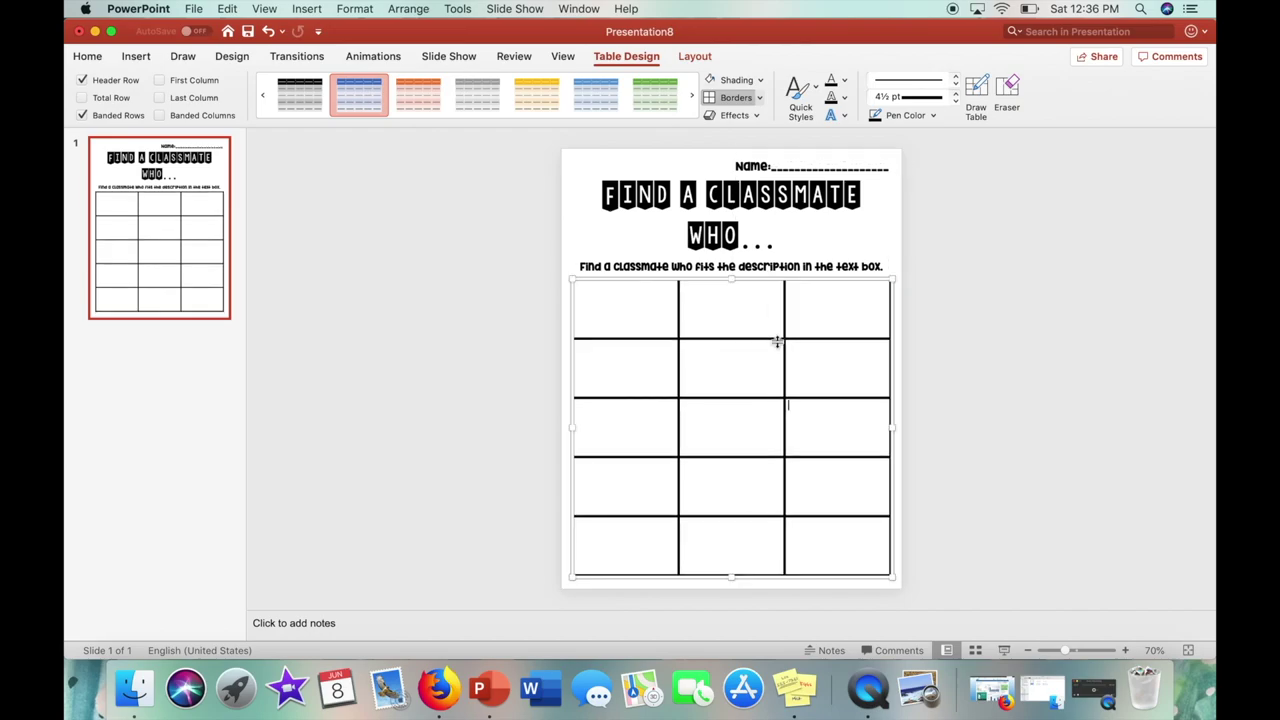
{"action": "left_click", "coordinate": [921, 357]}
Step: Set all 15 table cells to centred KG Inimitable Original text
{"action": "left_click_drag", "start_coordinate": [589, 300], "coordinate": [823, 534]}
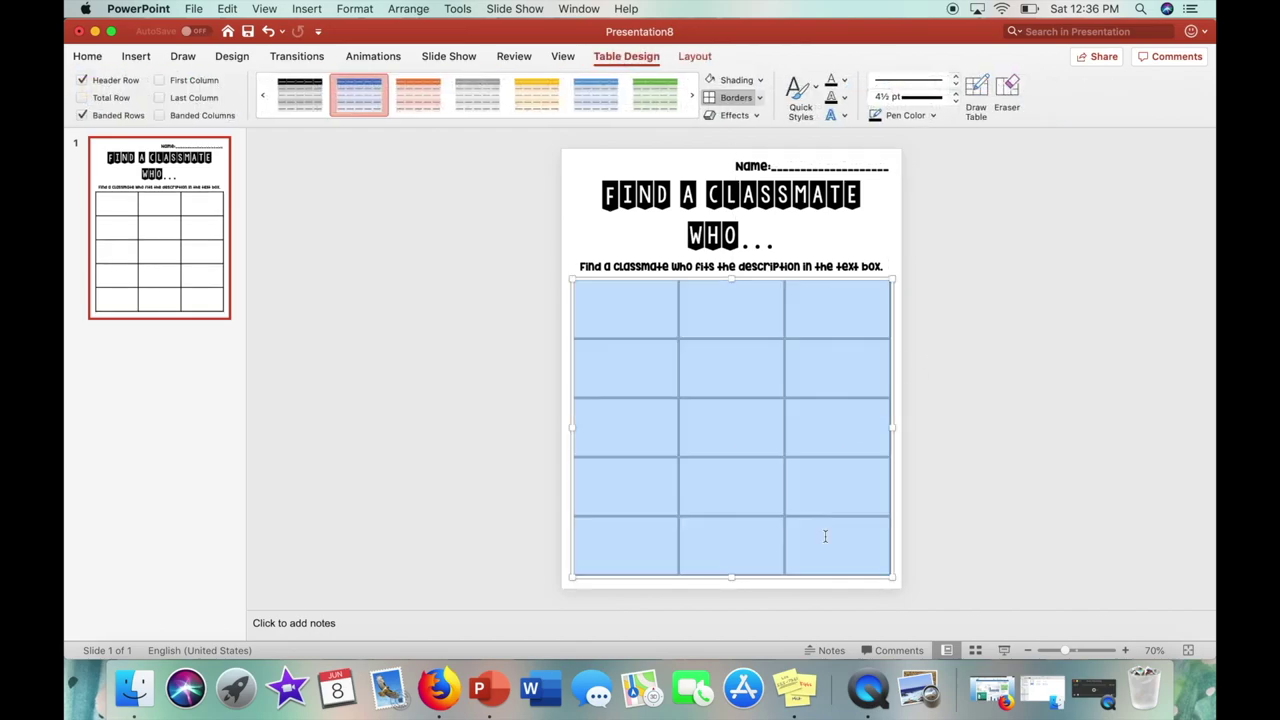
{"action": "left_click", "coordinate": [92, 58]}
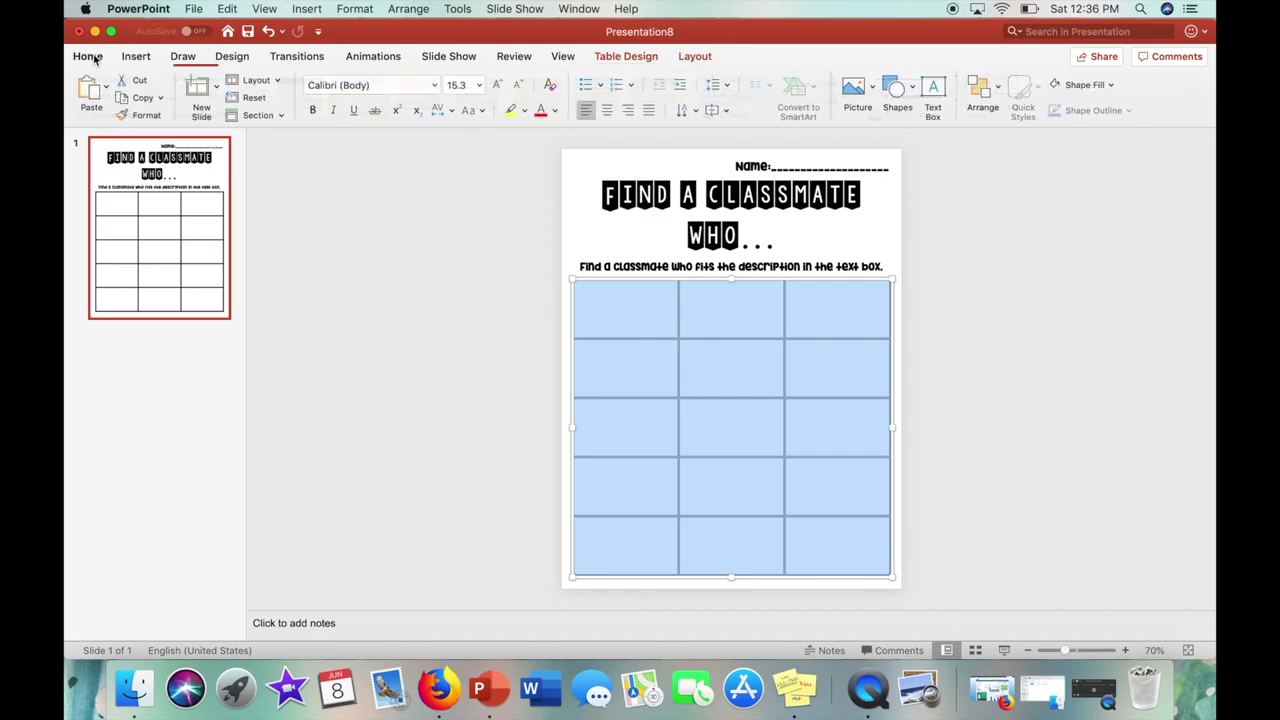
{"action": "left_click", "coordinate": [606, 112]}
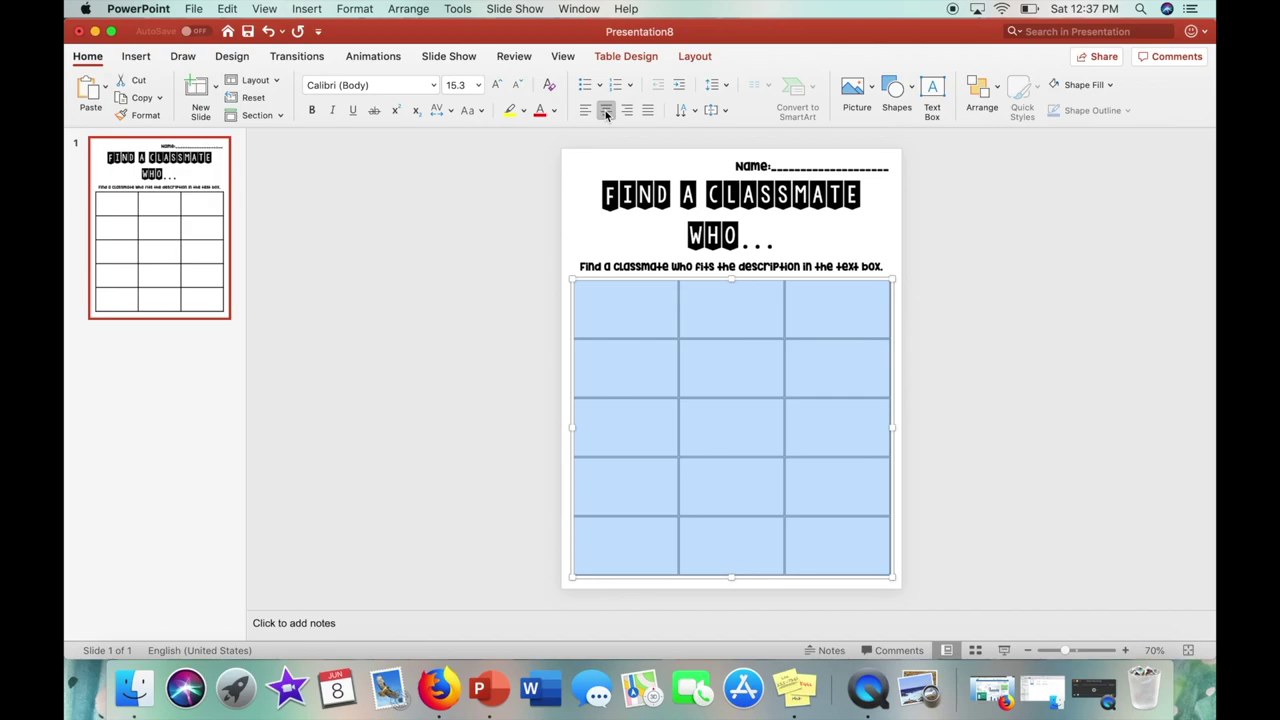
{"action": "left_click", "coordinate": [434, 87]}
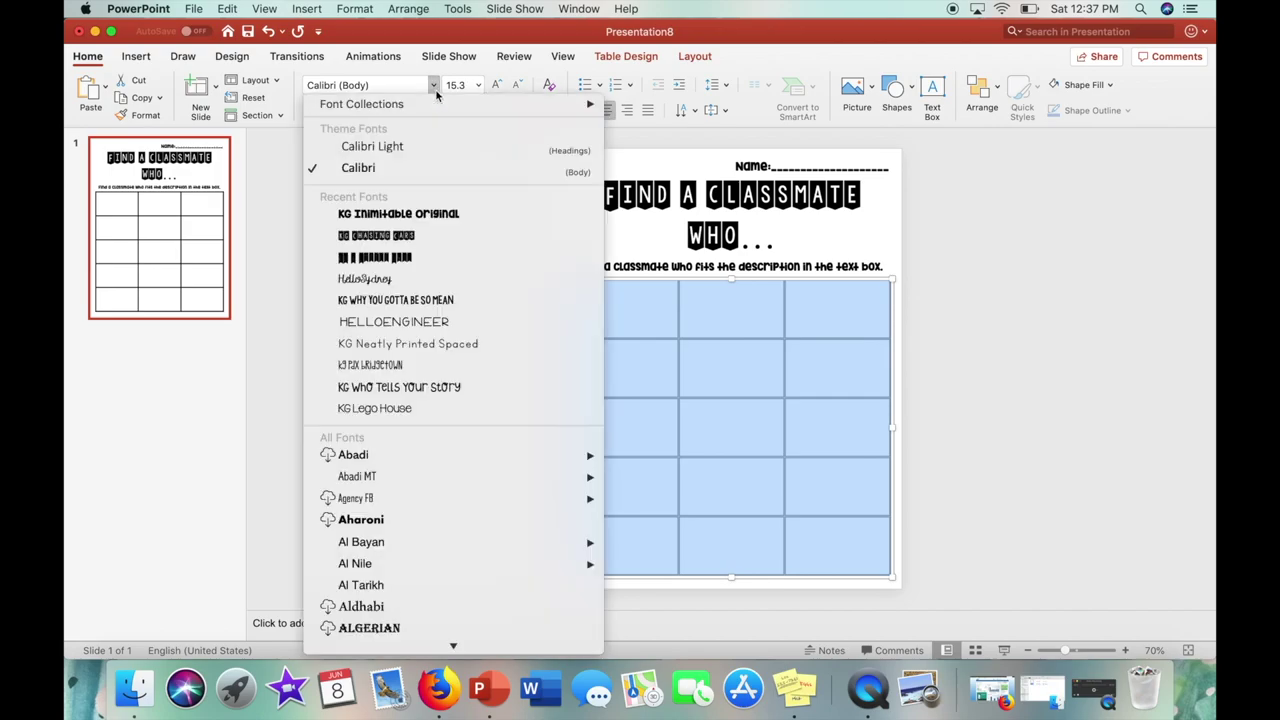
{"action": "left_click", "coordinate": [479, 220]}
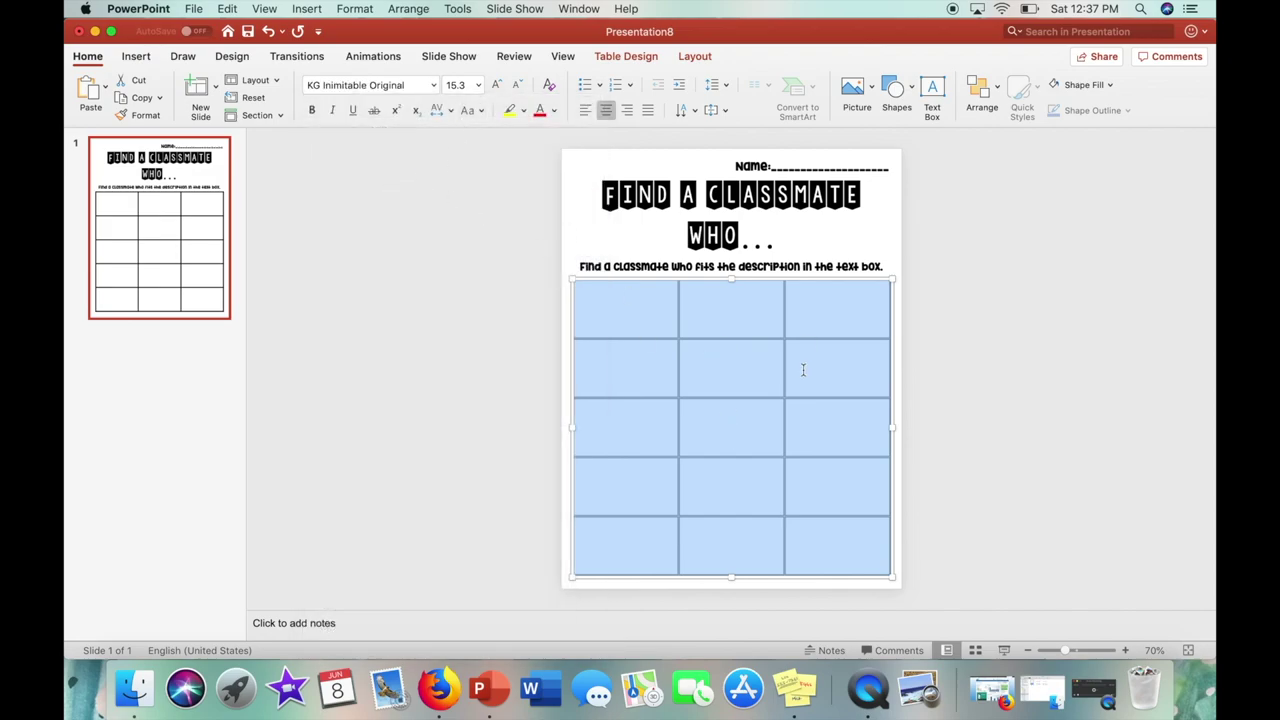
{"action": "left_click", "coordinate": [611, 318]}
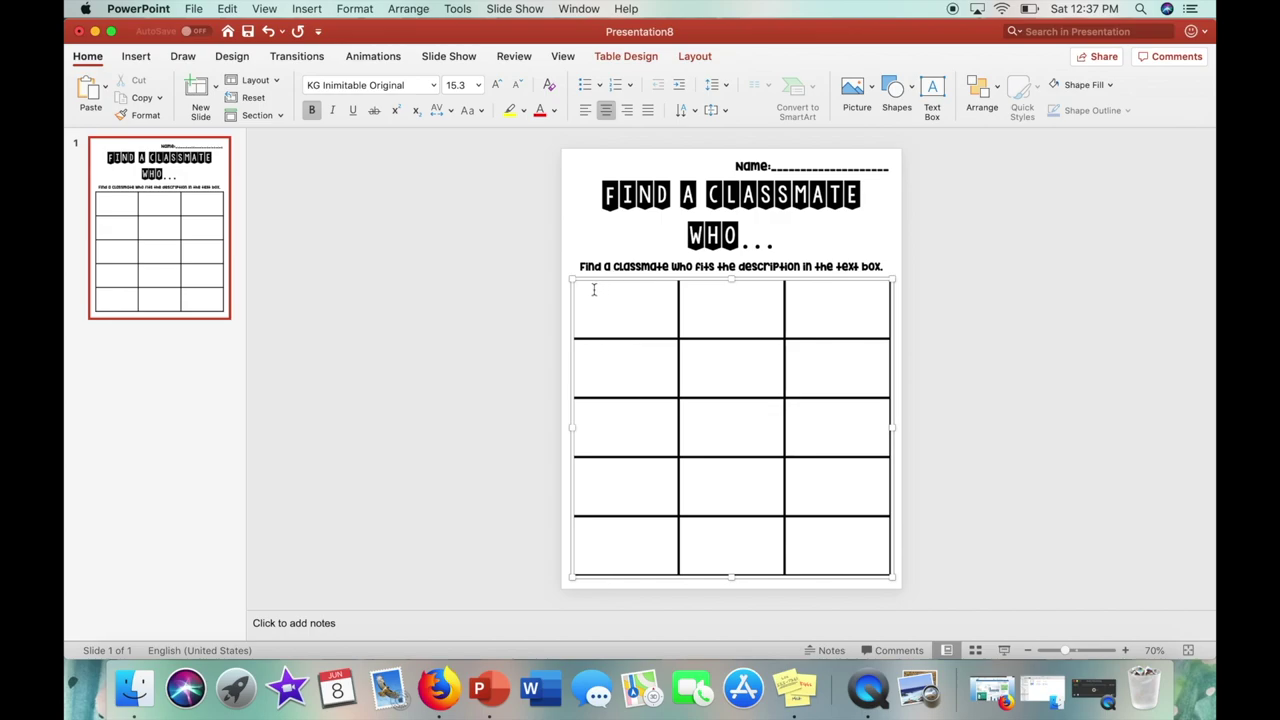
{"action": "left_click_drag", "start_coordinate": [594, 290], "coordinate": [850, 550]}
Step: Set the table font colour and paste 'Find a classmate who' into all 15 cells
{"action": "left_click", "coordinate": [554, 110]}
{"action": "left_click", "coordinate": [575, 174]}
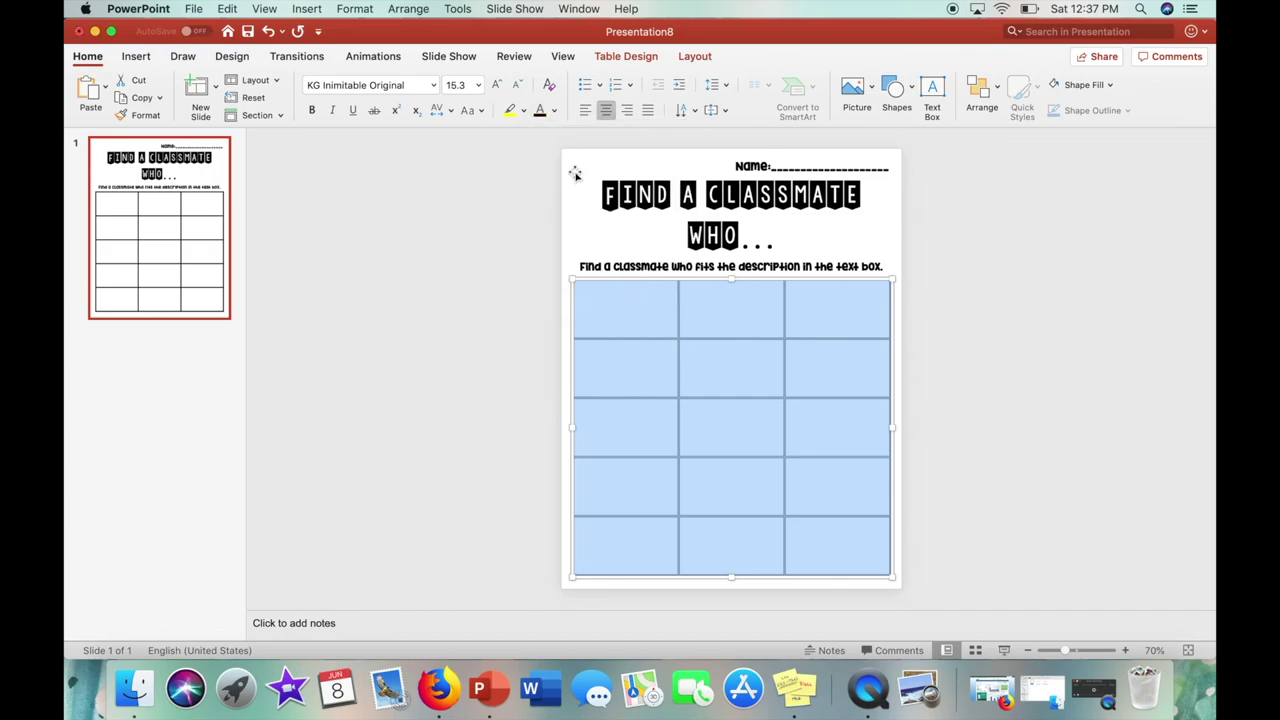
{"action": "left_click", "coordinate": [627, 300]}
{"action": "type", "text": "Find a"}
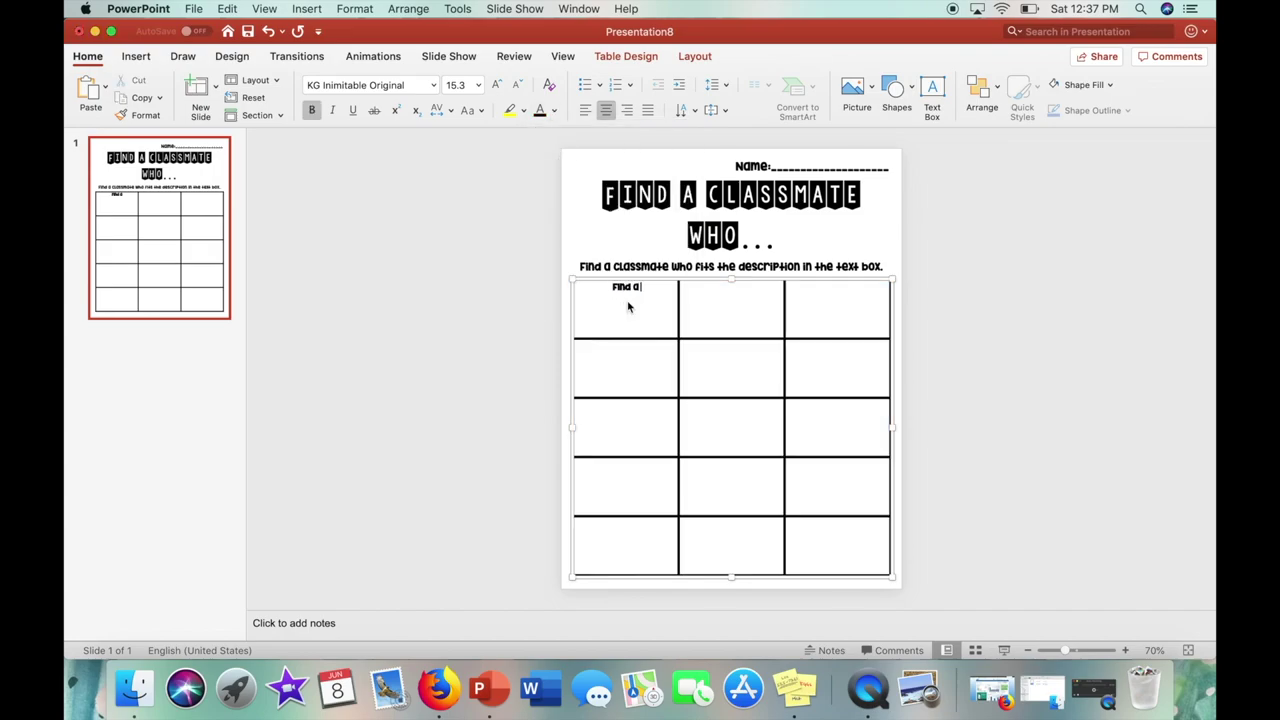
{"action": "type", "text": " classmate who"}
{"action": "left_click_drag", "start_coordinate": [673, 288], "coordinate": [834, 531]}
{"action": "left_click", "coordinate": [594, 304]}
{"action": "type", "text": "Find a classmate who"}
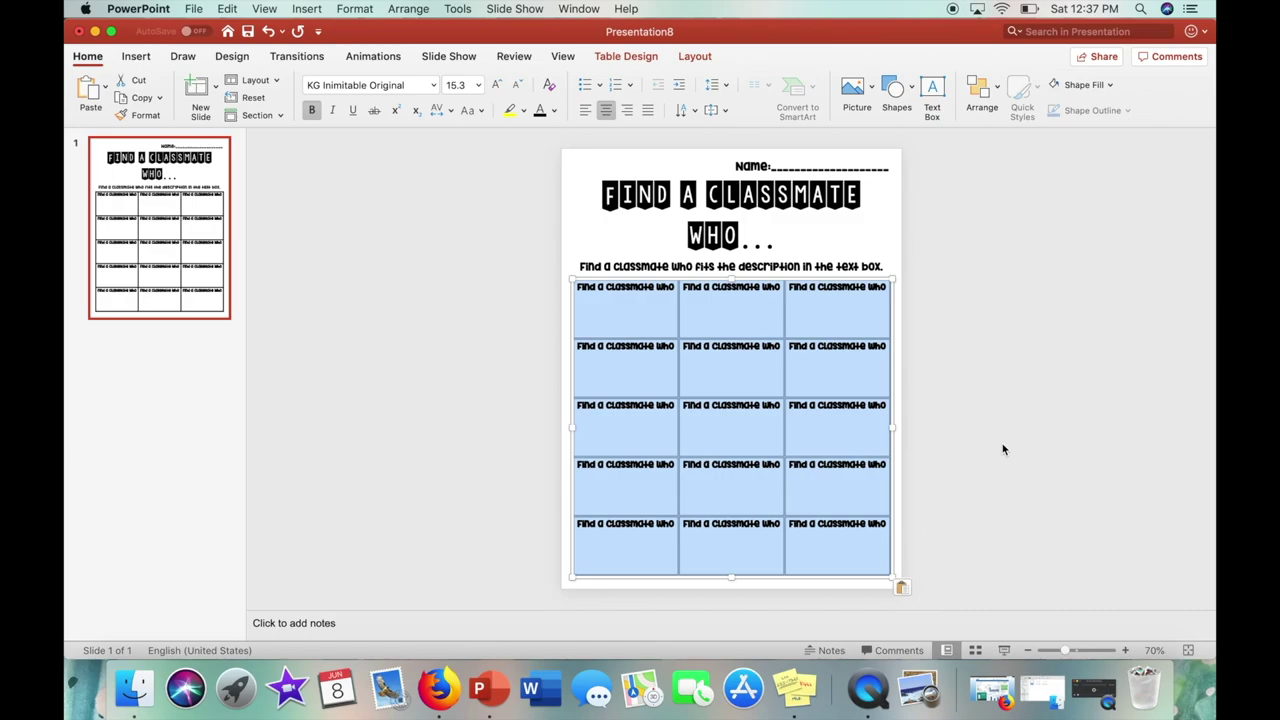
{"action": "left_click", "coordinate": [1004, 449]}
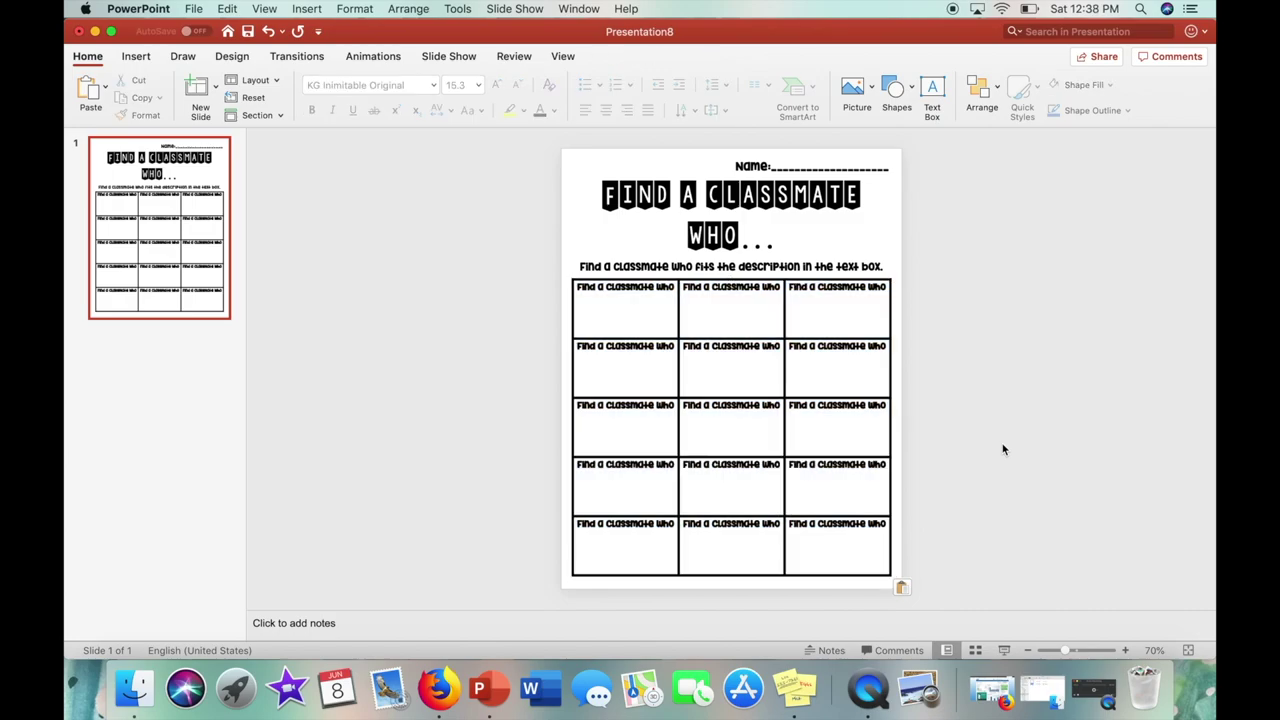
{"action": "left_click", "coordinate": [675, 287]}
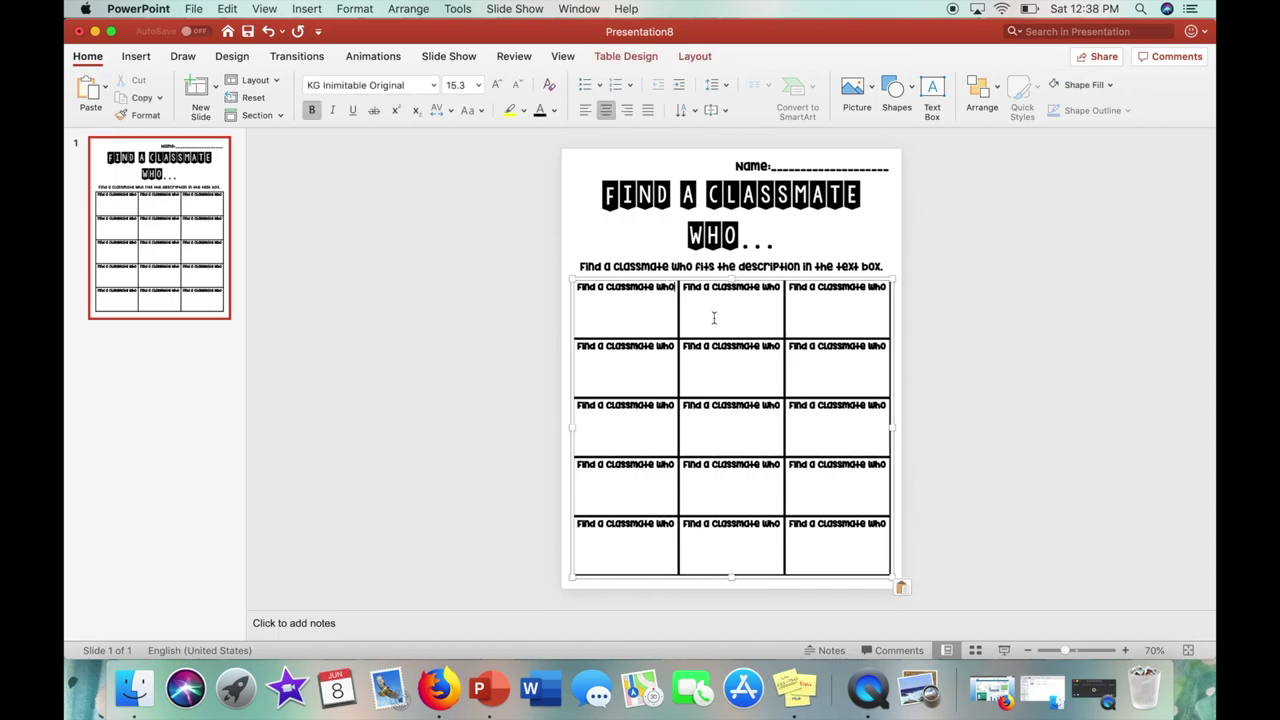
Step: Type the first five prompts: Likes the color Yellow, Has a dog, through Likes to play Fortnite
{"action": "type", "text": "Likes the color Yellow"}
{"action": "left_click", "coordinate": [780, 288]}
{"action": "type", "text": "Has a dog"}
{"action": "left_click", "coordinate": [886, 288]}
{"action": "type", "text": "Has been out of the"}
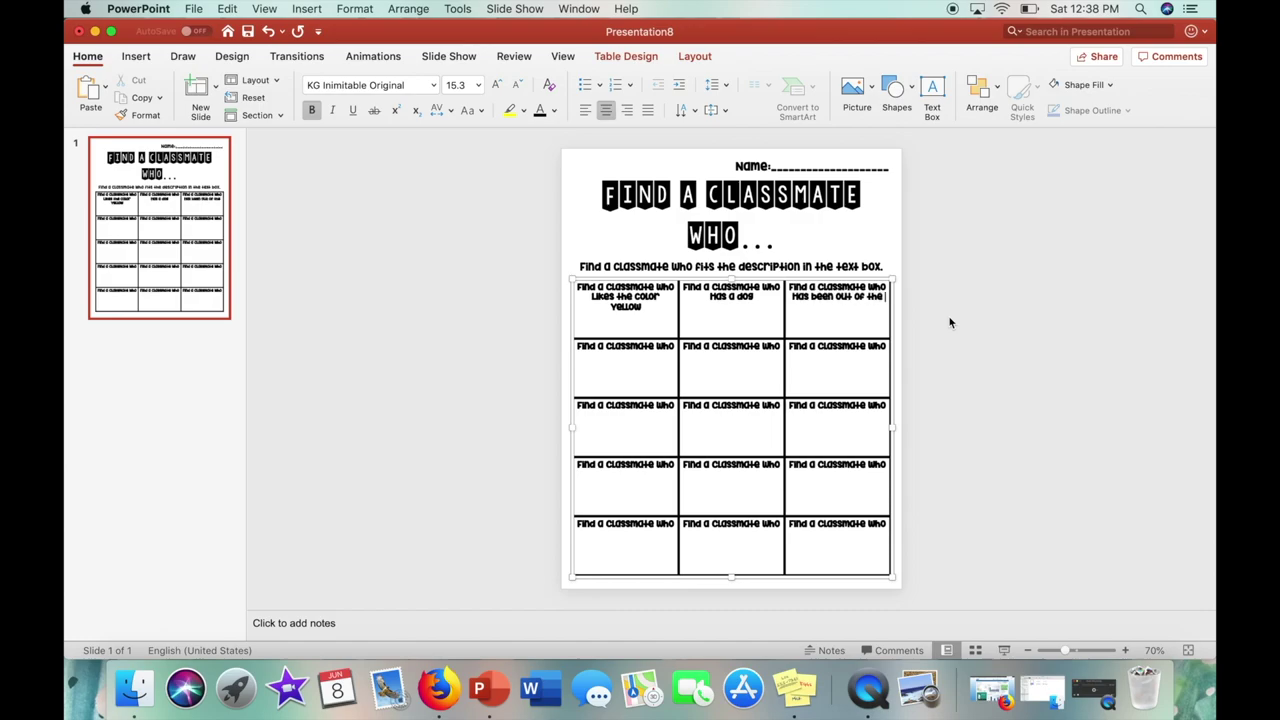
{"action": "type", "text": " country"}
{"action": "left_click", "coordinate": [675, 347]}
{"action": "type", "text": "Has more than 2 siblings"}
{"action": "left_click", "coordinate": [737, 354]}
{"action": "type", "text": "Likes to play Fortnite"}
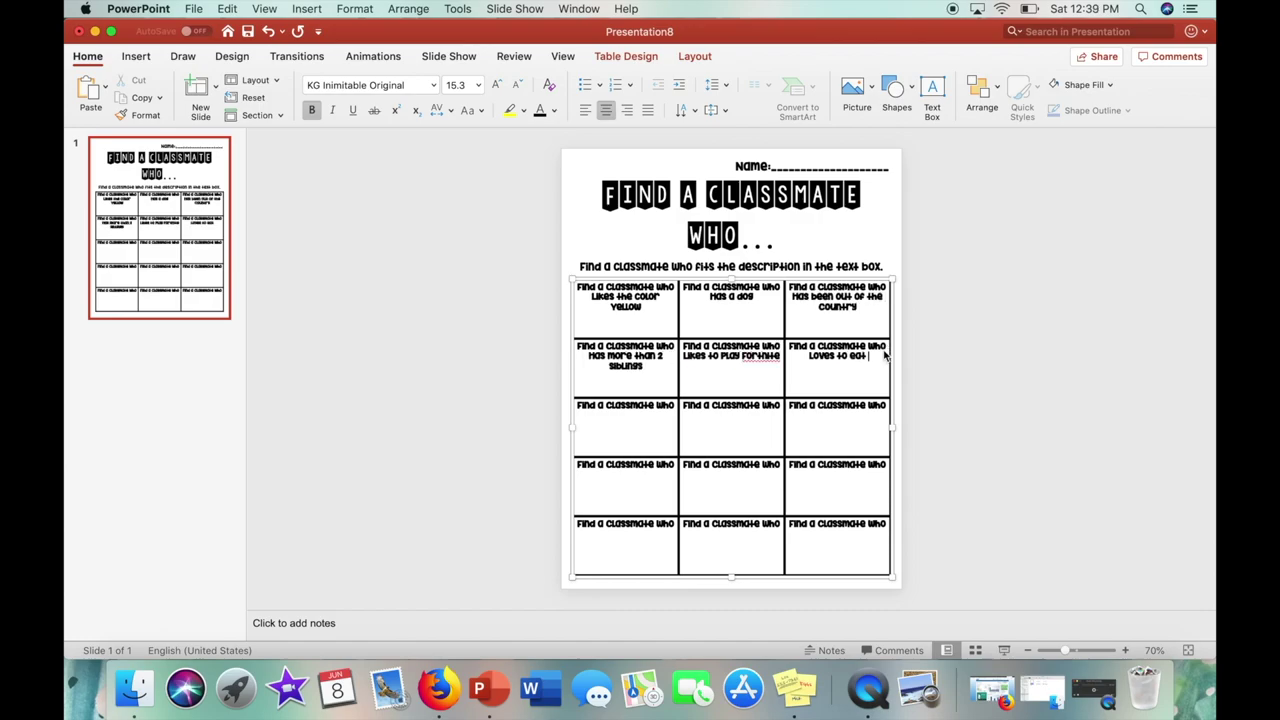
Step: Fill the remaining cells: Italian food, rollercoaster, Marvel movies, cats, another state, sport, glasses, instrument
{"action": "type", "text": "Italian food"}
{"action": "key", "text": "Tab"}
{"action": "type", "text": "has been on a rollercoaster"}
{"action": "key", "text": "Tab"}
{"action": "type", "text": "likes to read"}
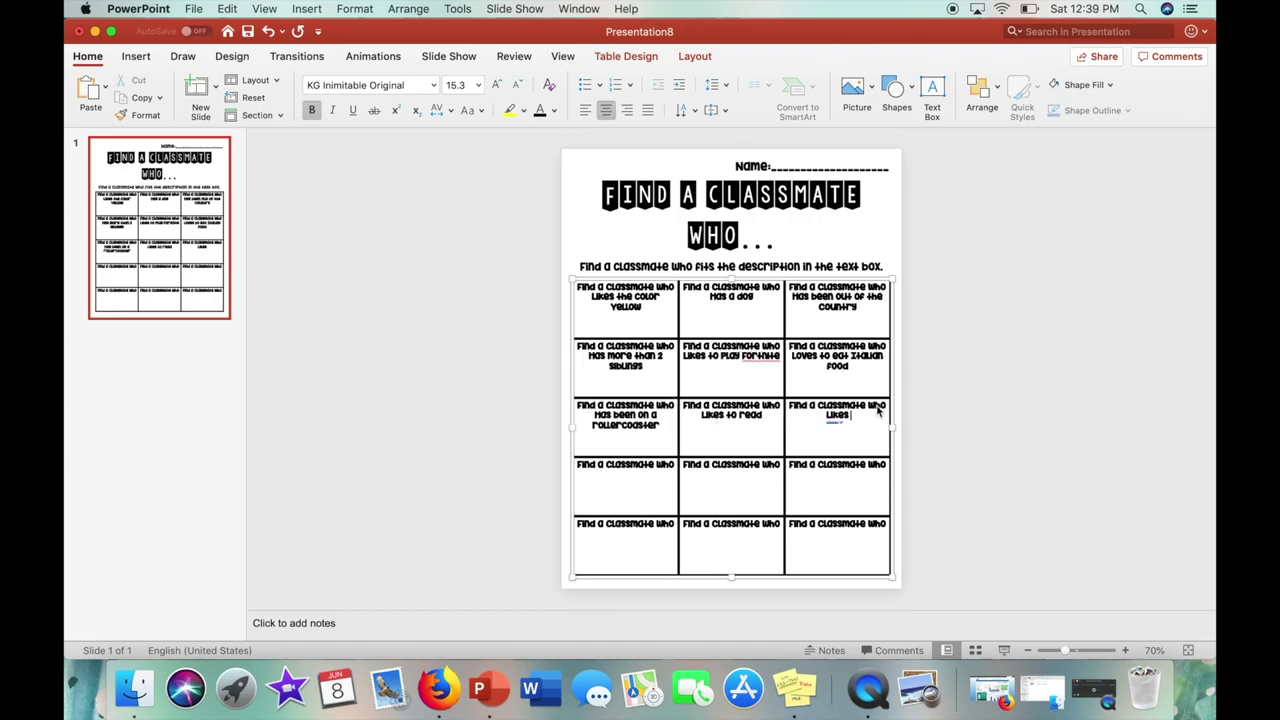
{"action": "type", "text": " has seen all of the Marvel movies"}
{"action": "key", "text": "Tab"}
{"action": "type", "text": "likes cats"}
{"action": "key", "text": "Tab"}
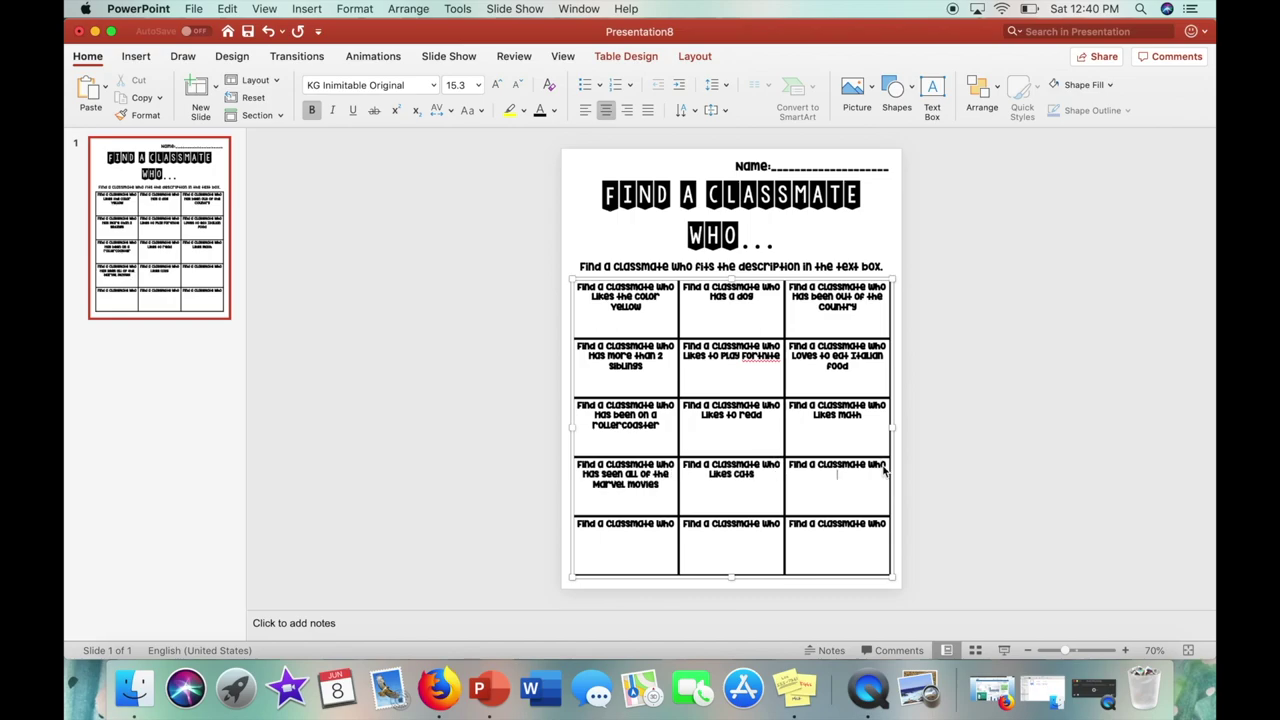
{"action": "type", "text": "was born in another state"}
{"action": "key", "text": "Tab"}
{"action": "type", "text": "plays a sport"}
{"action": "key", "text": "Tab"}
{"action": "type", "text": "wears glasses"}
{"action": "key", "text": "Tab"}
{"action": "type", "text": "plays and instrument"}
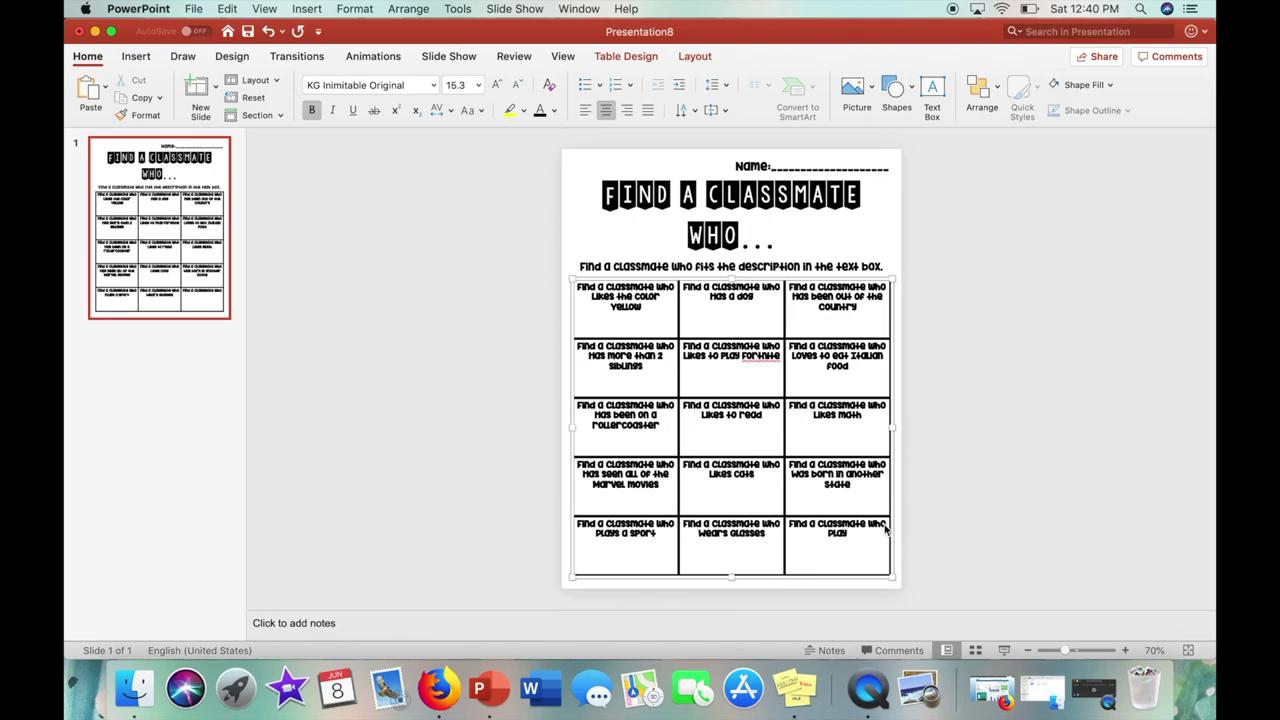
{"action": "left_click", "coordinate": [955, 517]}
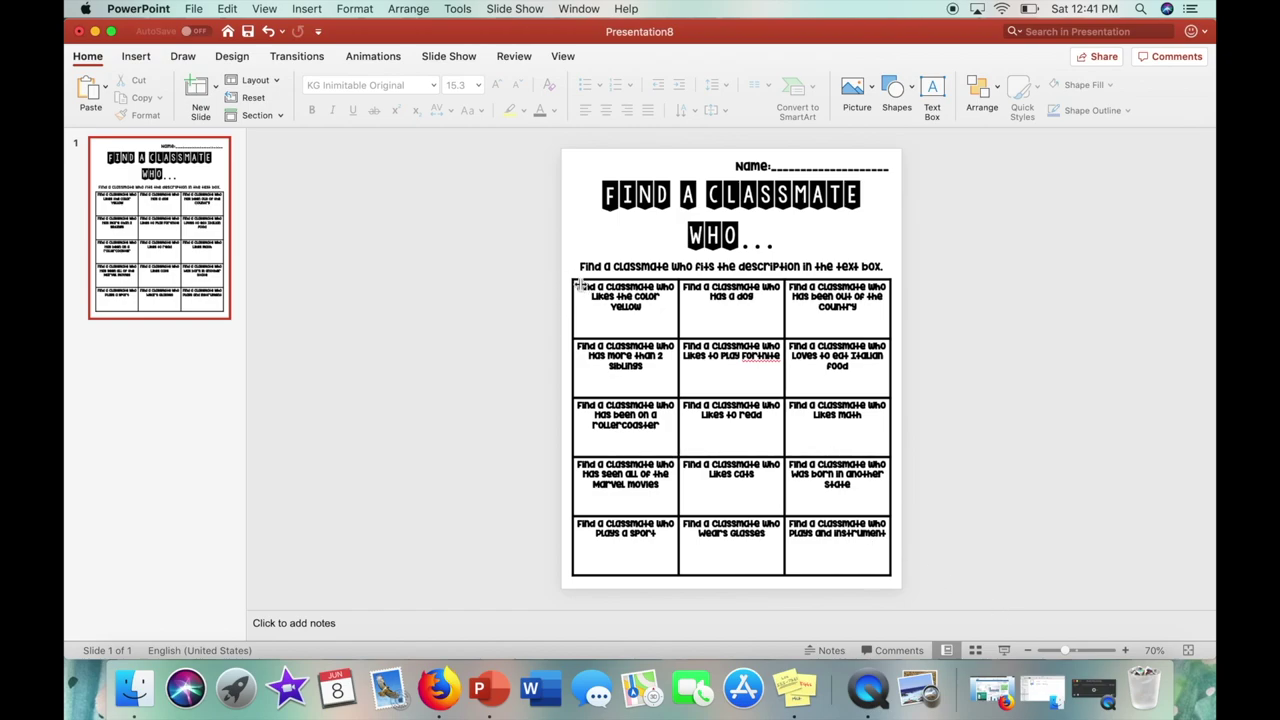
{"action": "left_click", "coordinate": [833, 521]}
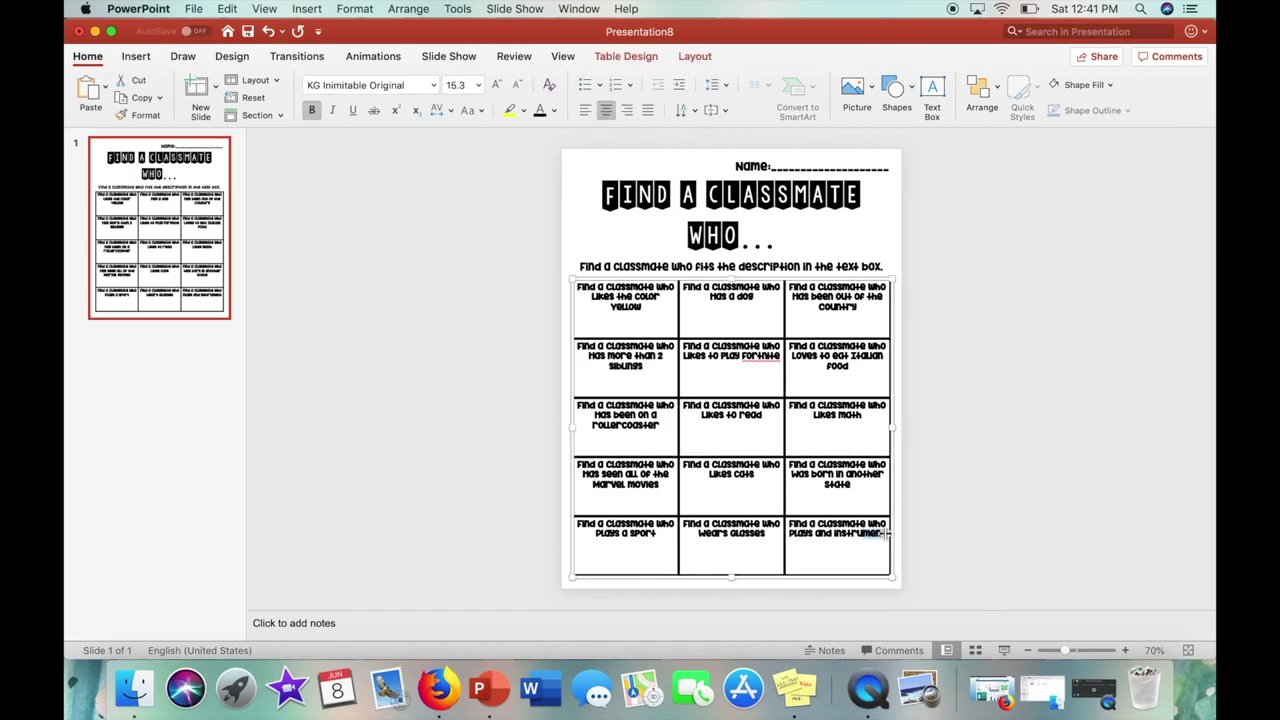
Step: Switch all grid cells to KG Neatly Printed Spaced and enlarge the text to 20 pt
{"action": "left_click_drag", "start_coordinate": [886, 535], "coordinate": [581, 304]}
{"action": "left_click", "coordinate": [435, 87]}
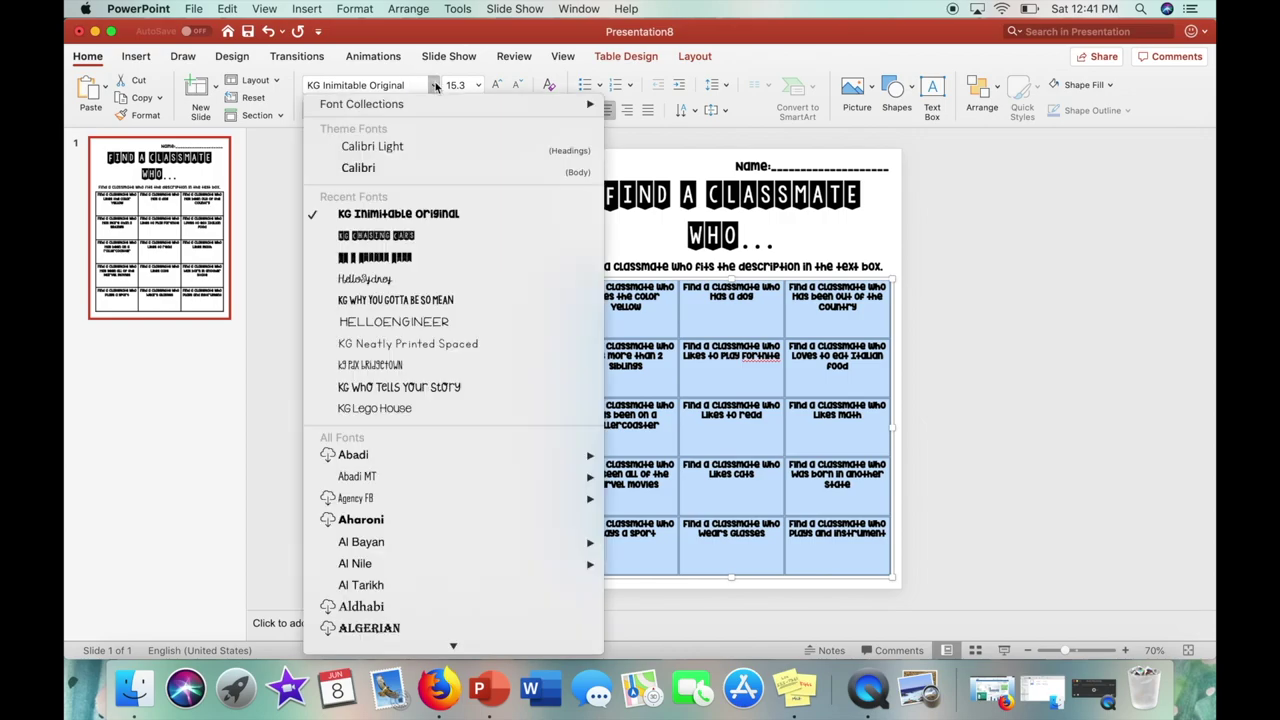
{"action": "left_click", "coordinate": [396, 350]}
{"action": "left_click", "coordinate": [739, 333]}
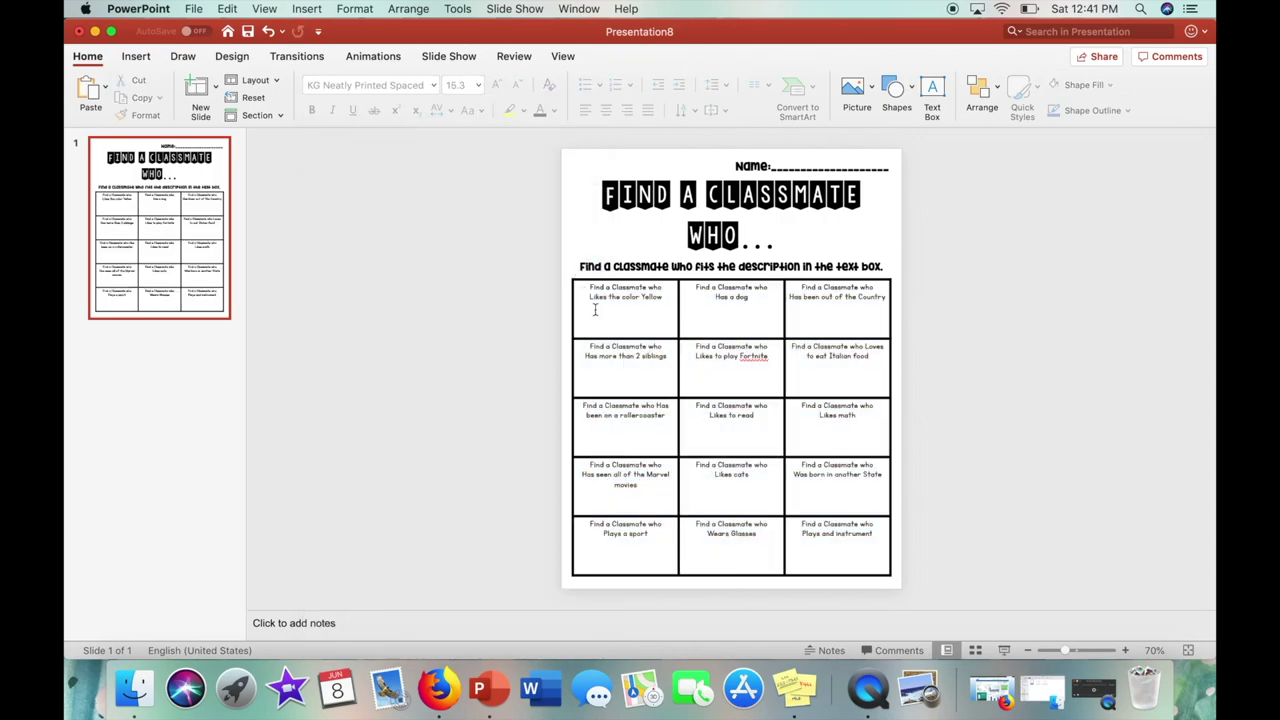
{"action": "left_click_drag", "start_coordinate": [587, 291], "coordinate": [880, 560]}
{"action": "left_click", "coordinate": [496, 84]}
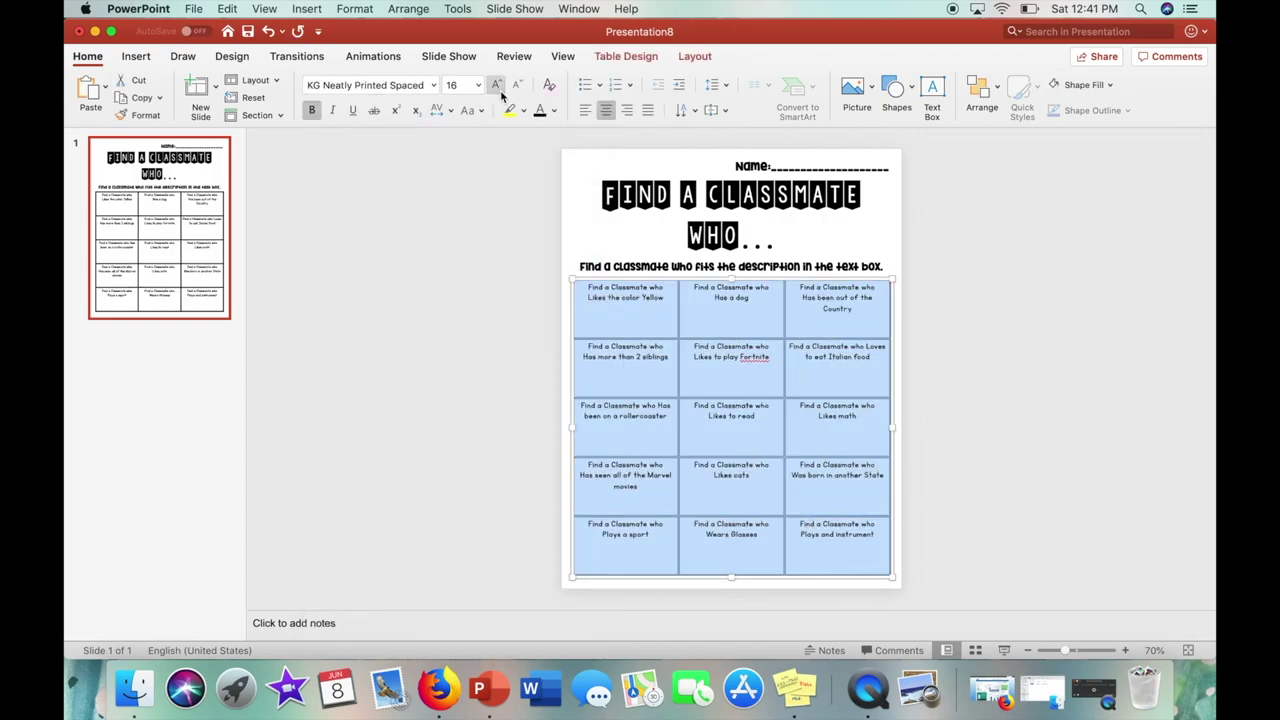
{"action": "left_click", "coordinate": [496, 84]}
{"action": "left_click", "coordinate": [496, 84]}
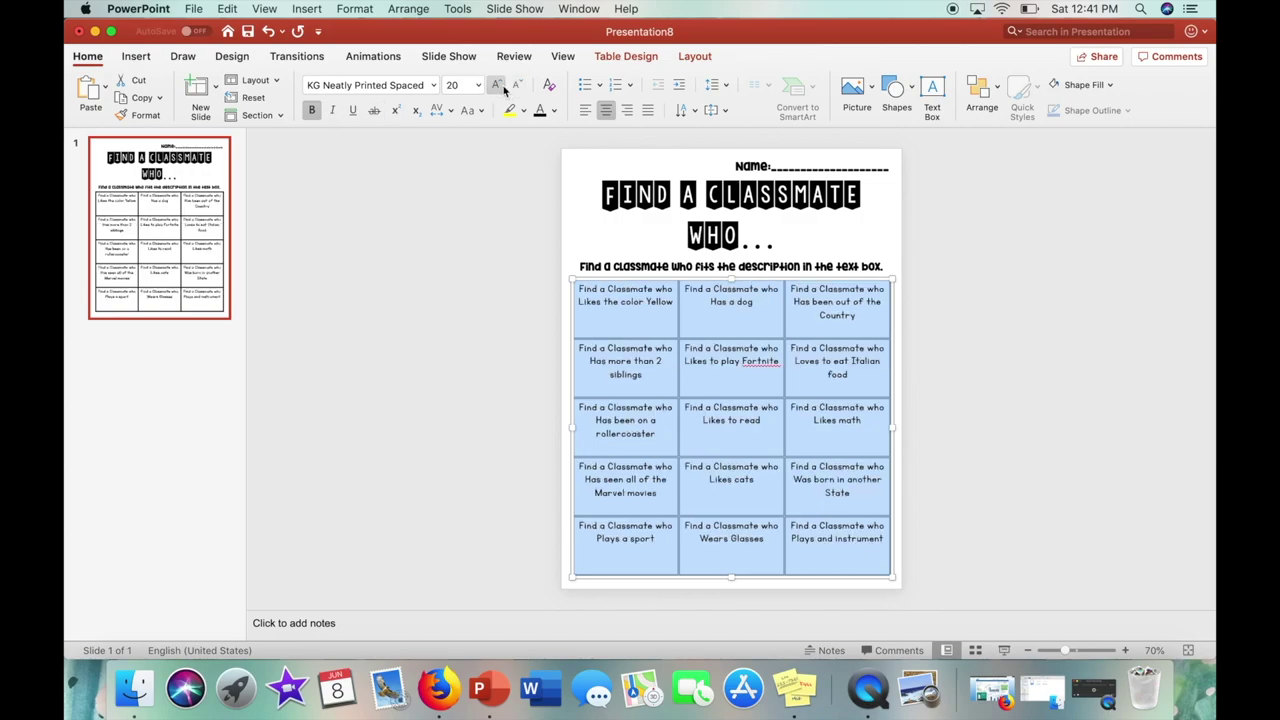
{"action": "left_click", "coordinate": [960, 303]}
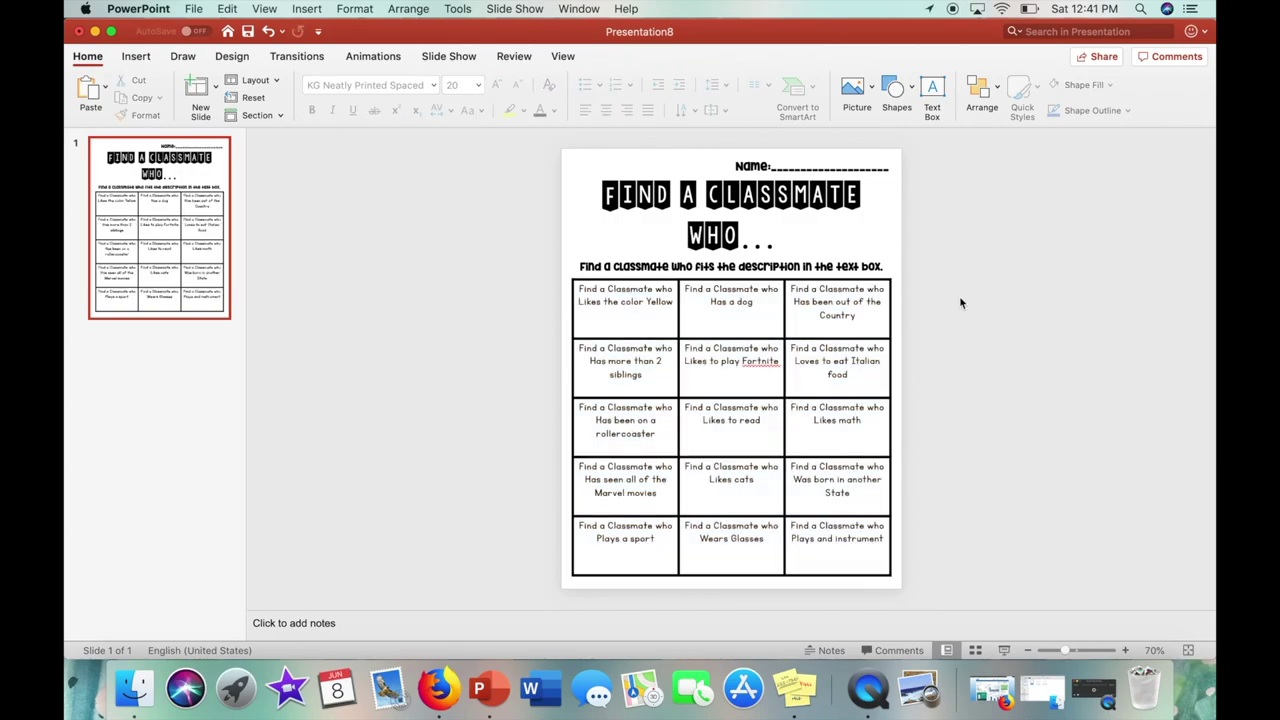
{"action": "left_click", "coordinate": [214, 87]}
Step: Add a blank second slide with a centered 48 pt KG Chasing Cars title 'FIRST DAY OF FOURTH GRADE'
{"action": "left_click", "coordinate": [281, 318]}
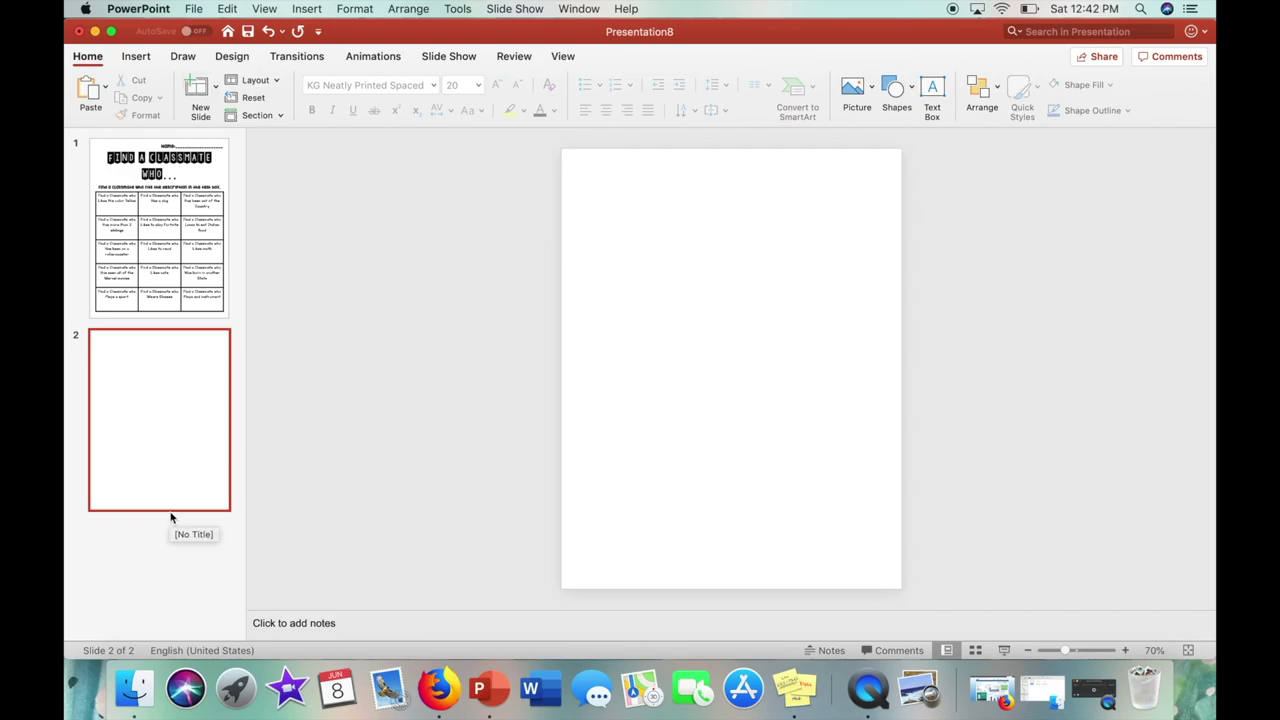
{"action": "left_click", "coordinate": [932, 100]}
{"action": "left_click_drag", "start_coordinate": [572, 160], "coordinate": [882, 224]}
{"action": "left_click", "coordinate": [433, 85]}
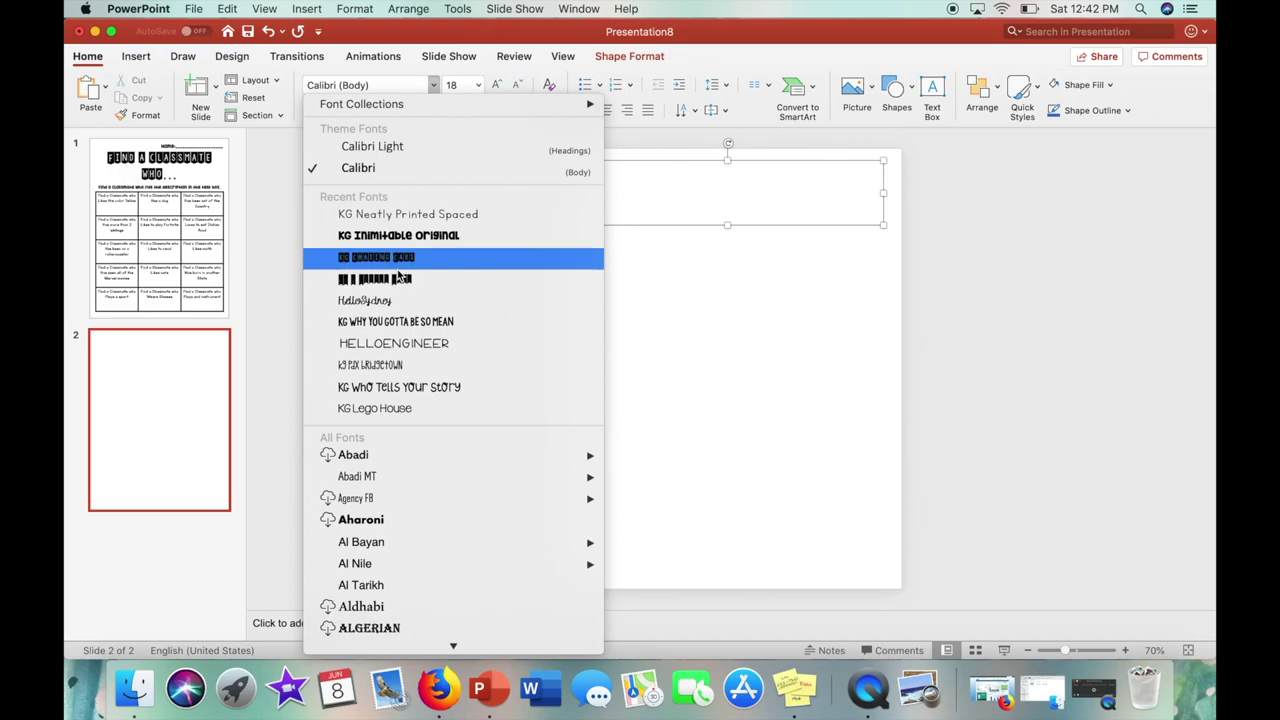
{"action": "left_click", "coordinate": [398, 264]}
{"action": "left_click", "coordinate": [455, 85]}
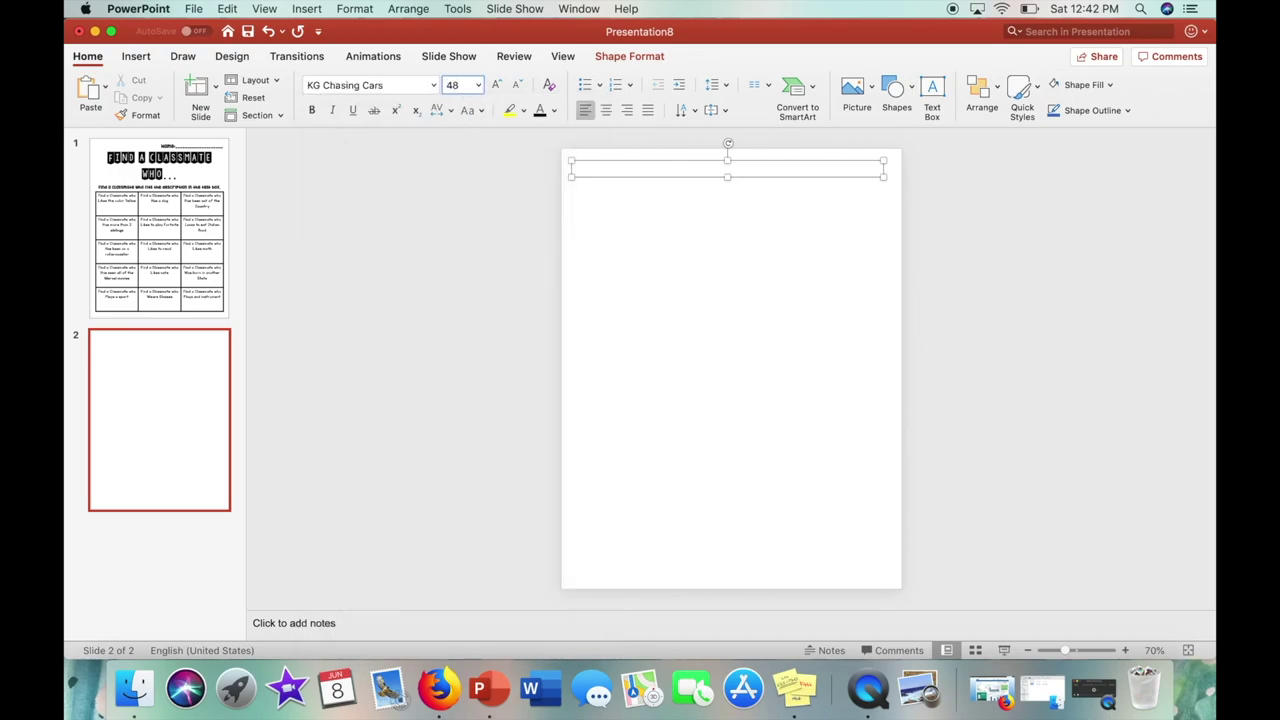
{"action": "key", "text": "super+e"}
{"action": "left_click", "coordinate": [689, 177]}
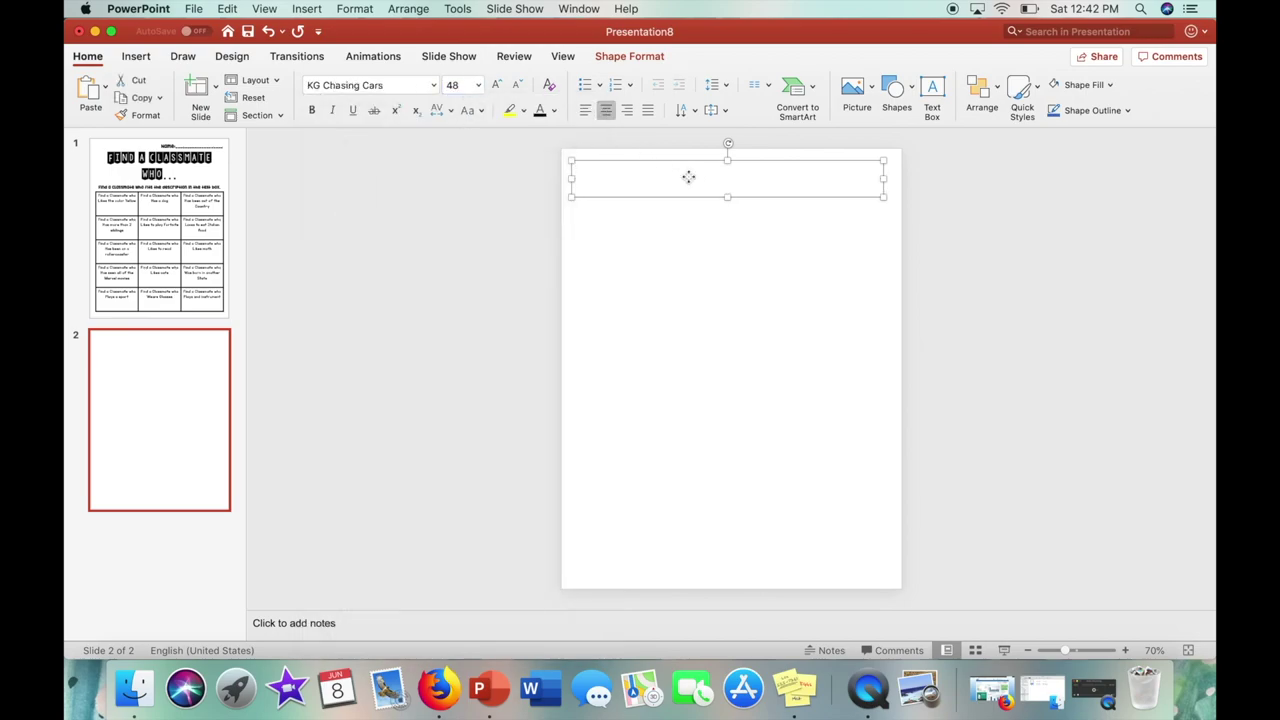
{"action": "type", "text": "FIRST "}
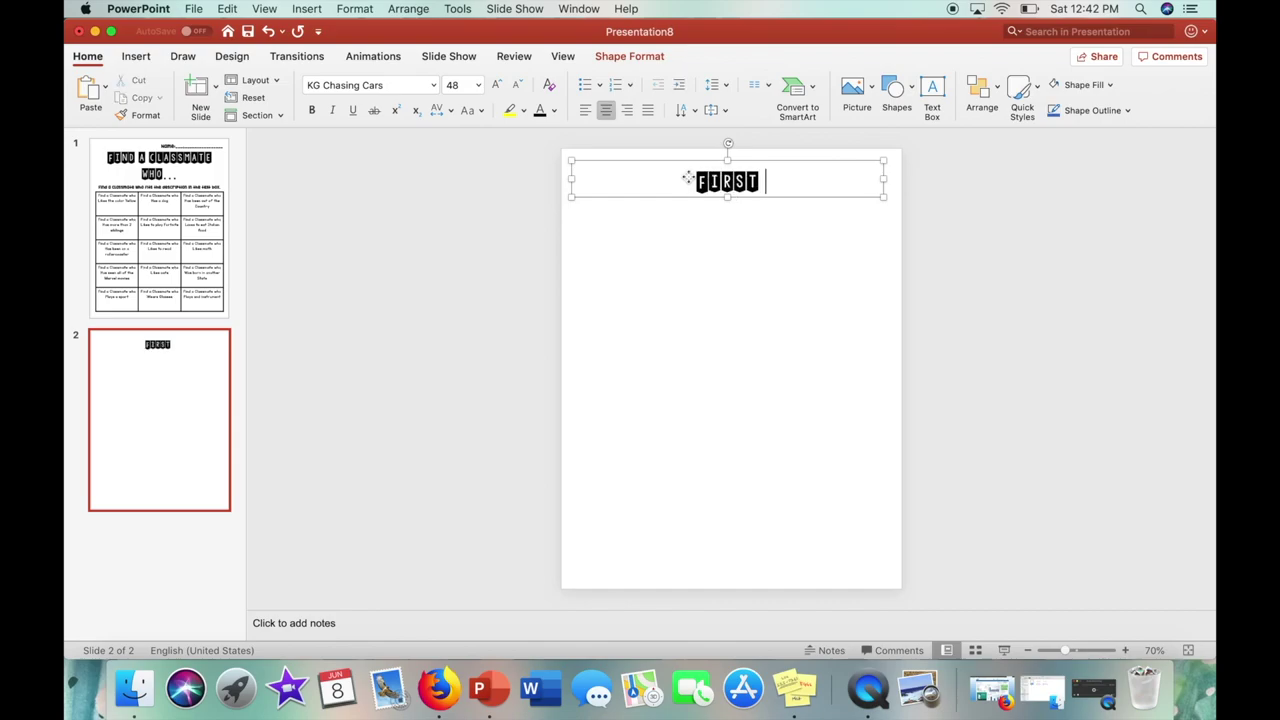
{"action": "type", "text": "DAY OF FOURTH GRADE"}
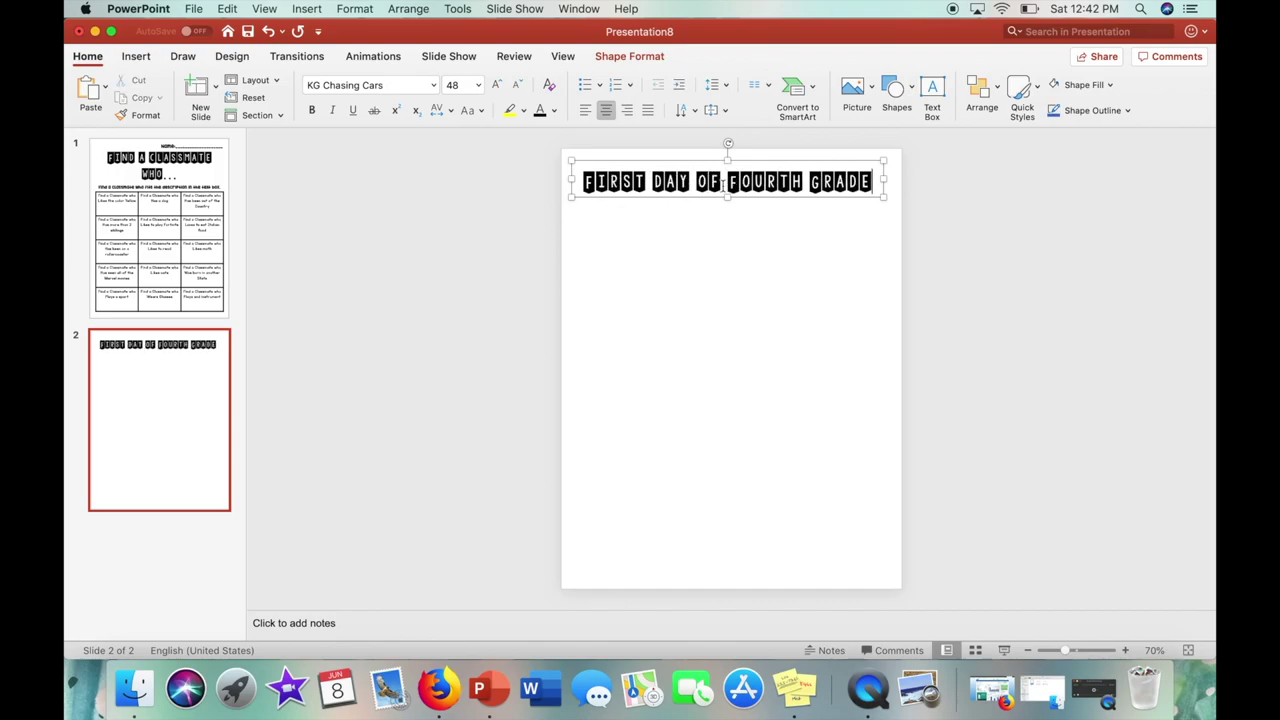
{"action": "left_click", "coordinate": [820, 270]}
{"action": "left_click_drag", "start_coordinate": [780, 199], "coordinate": [785, 205]}
Step: Add a small KG Inimitable Original text box at the top right, then undo the underscores typed in it
{"action": "left_click", "coordinate": [940, 93]}
{"action": "mouse_move", "coordinate": [744, 150]}
{"action": "left_mouse_down"}
{"action": "mouse_move", "coordinate": [794, 170]}
{"action": "mouse_move", "coordinate": [894, 172]}
{"action": "left_mouse_up"}
{"action": "left_click", "coordinate": [434, 85]}
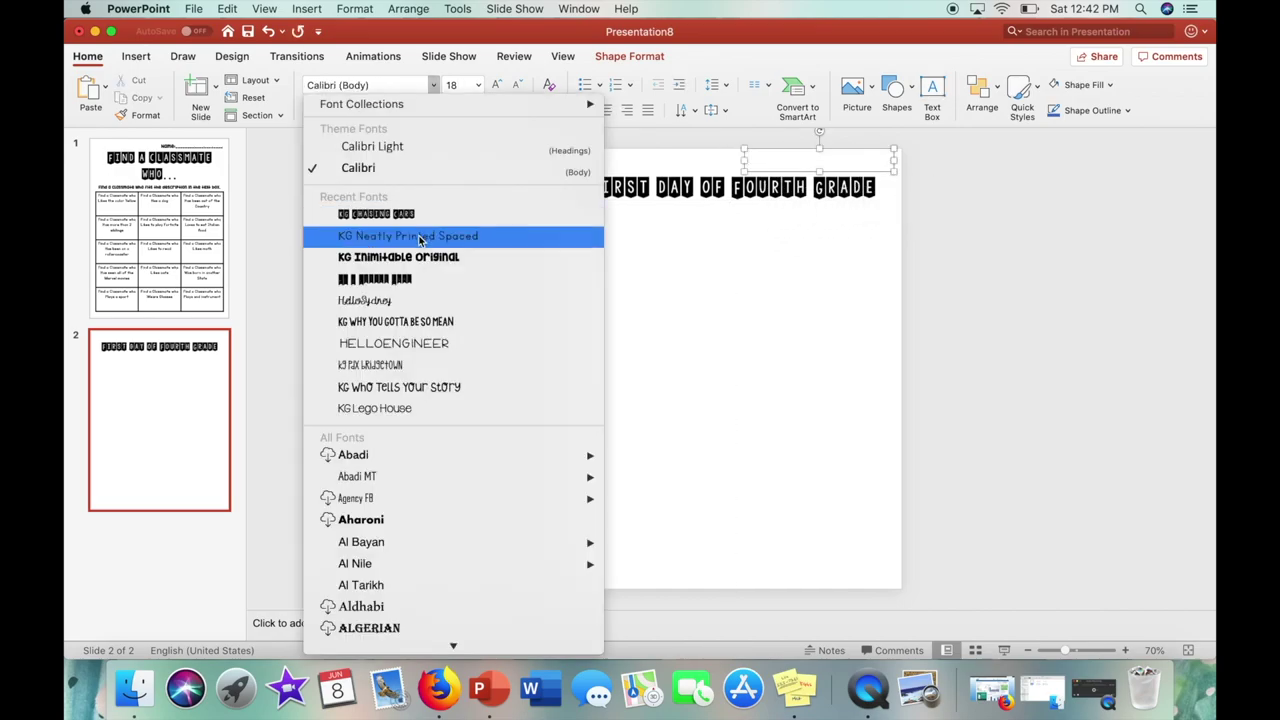
{"action": "left_click", "coordinate": [415, 257]}
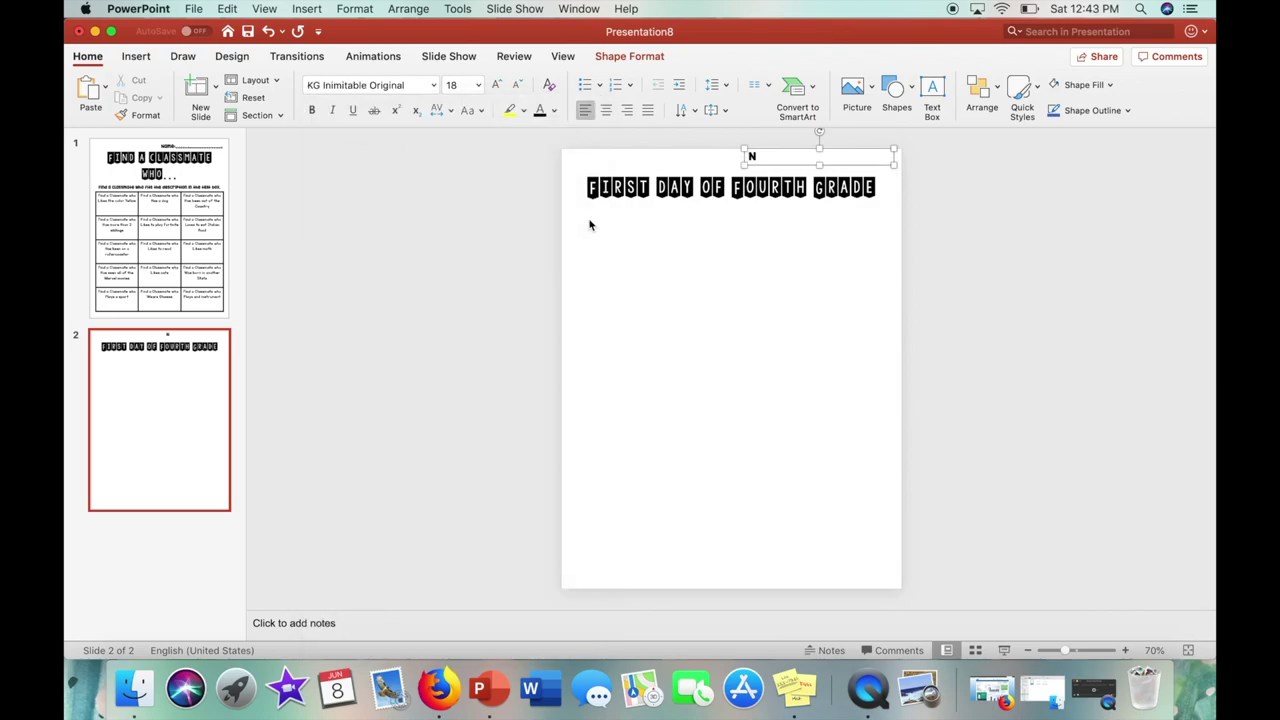
{"action": "type", "text": "__________________"}
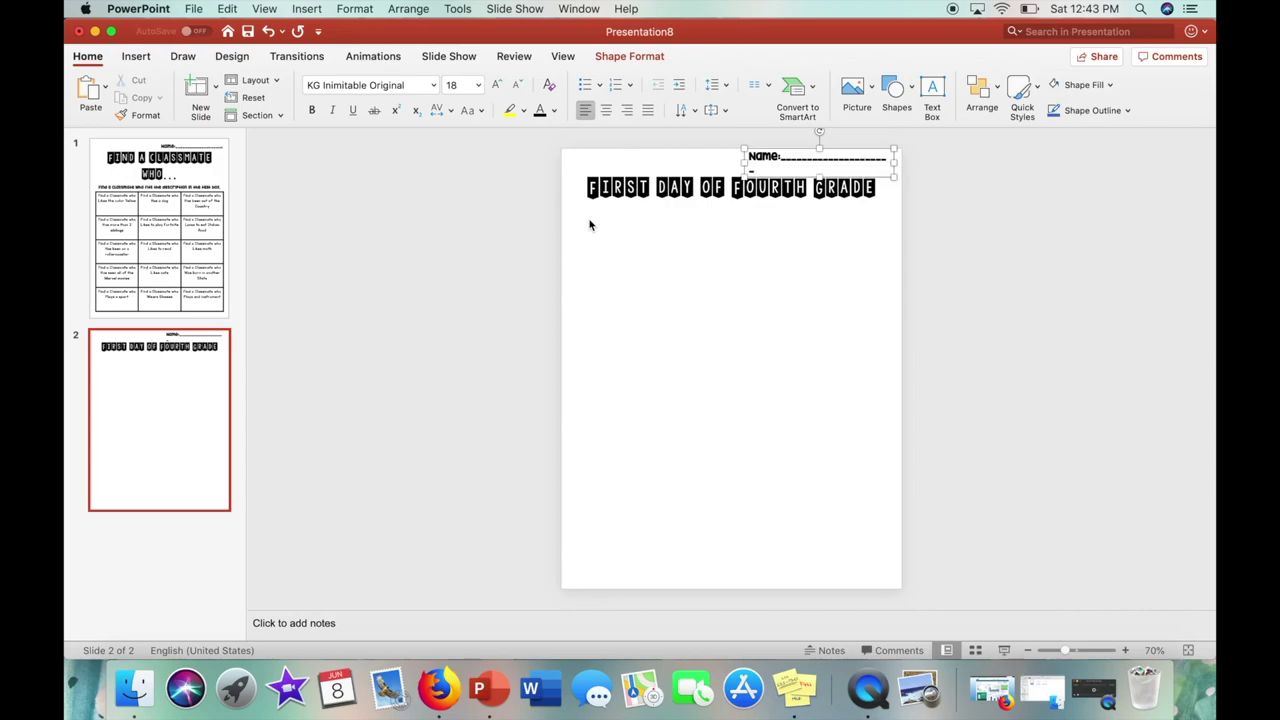
{"action": "key", "text": "super+z"}
{"action": "key", "text": "super+z"}
{"action": "key", "text": "super+z"}
{"action": "key", "text": "super+z"}
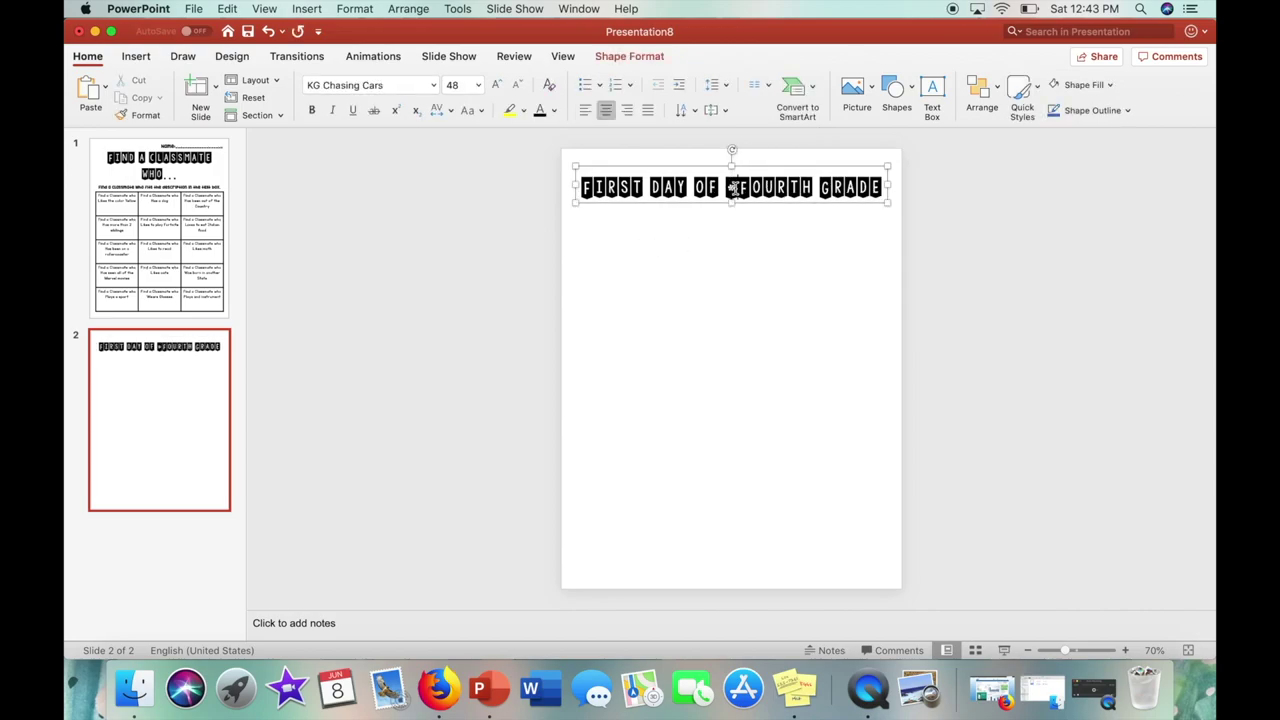
Step: Enlarge the title to 66 pt, move it up, and draw a new text box below it
{"action": "left_click", "coordinate": [499, 88]}
{"action": "left_click", "coordinate": [499, 88]}
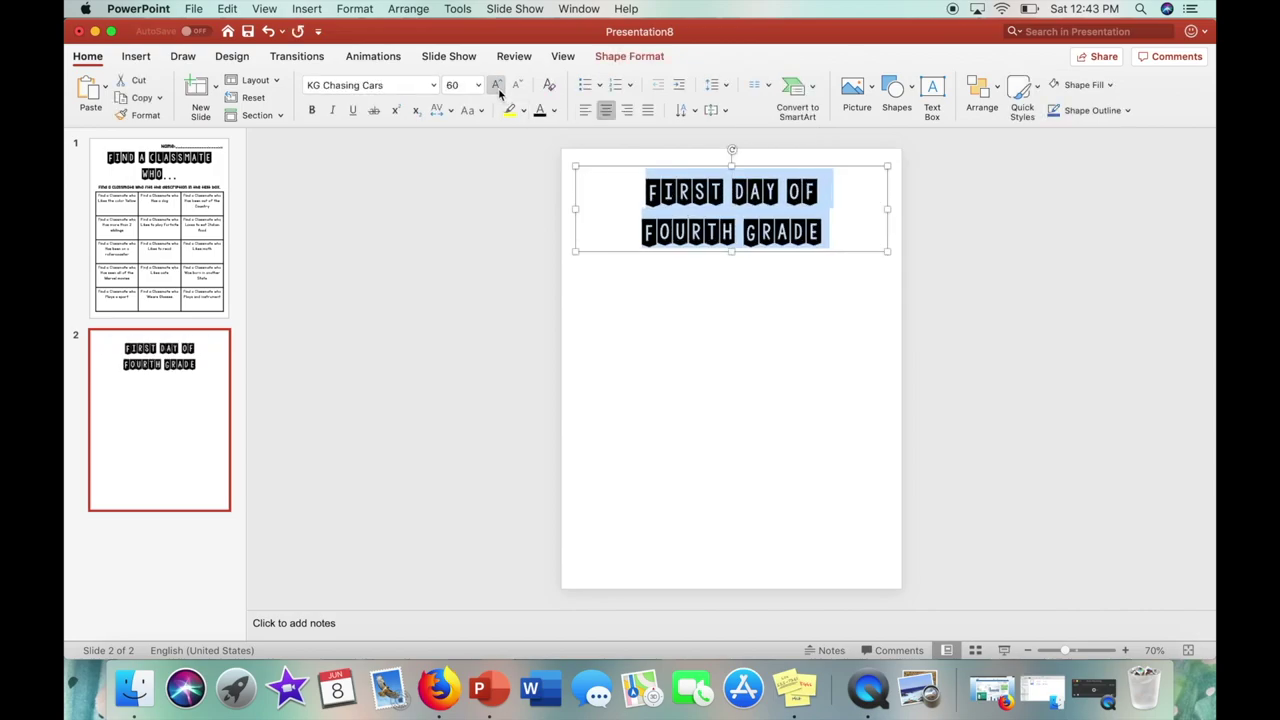
{"action": "left_click", "coordinate": [499, 88]}
{"action": "left_click", "coordinate": [823, 314]}
{"action": "left_click", "coordinate": [808, 257]}
{"action": "left_click_drag", "start_coordinate": [808, 257], "coordinate": [808, 237]}
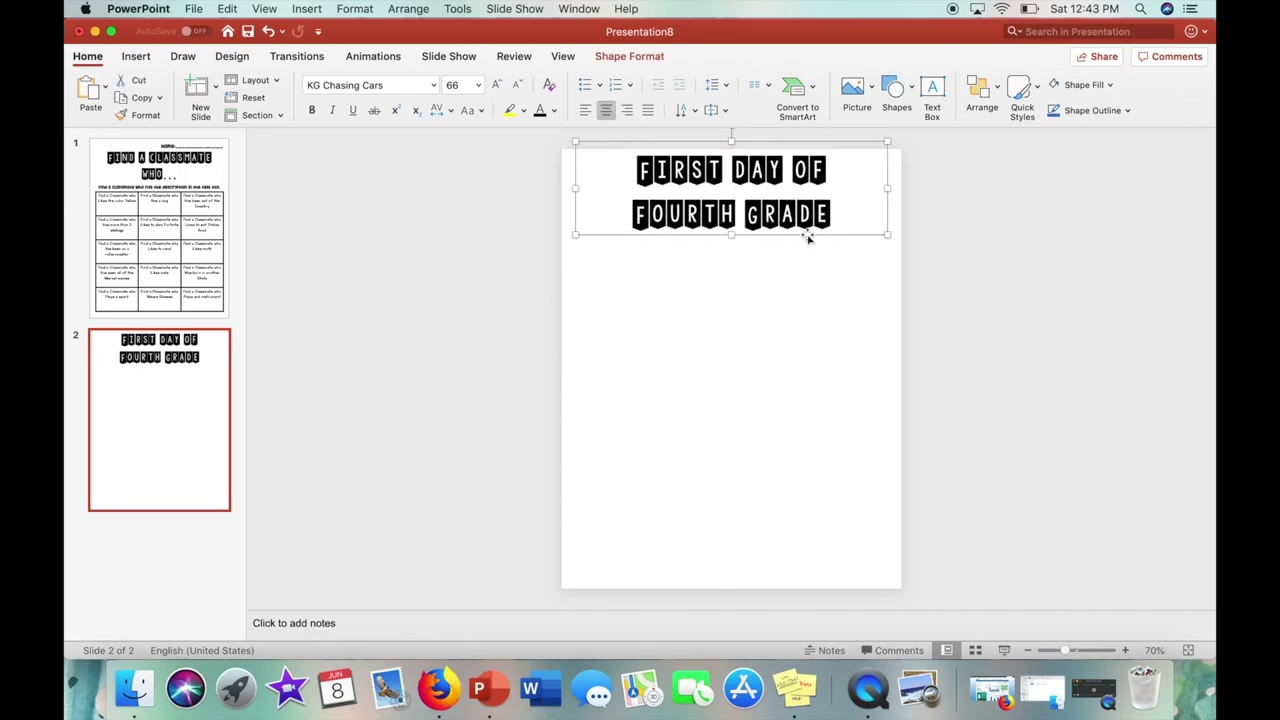
{"action": "left_click", "coordinate": [1020, 274]}
{"action": "left_click", "coordinate": [932, 95]}
{"action": "mouse_move", "coordinate": [601, 235]}
{"action": "left_mouse_down"}
{"action": "mouse_move", "coordinate": [826, 284]}
{"action": "mouse_move", "coordinate": [869, 277]}
{"action": "left_mouse_up"}
Step: Write the 'By:' name line in 32 pt KG Inimitable Original and nudge it into place
{"action": "left_click", "coordinate": [434, 85]}
{"action": "left_click", "coordinate": [417, 213]}
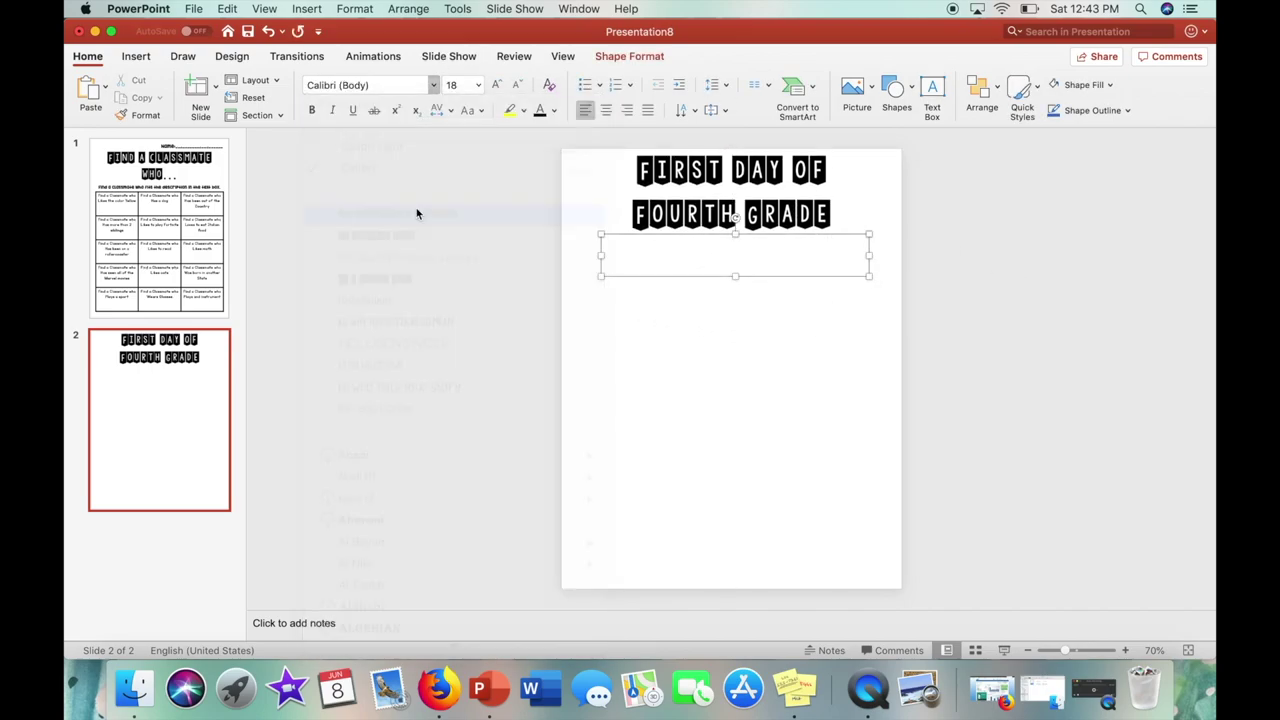
{"action": "left_click", "coordinate": [465, 86]}
{"action": "type", "text": "32"}
{"action": "key", "text": "Return"}
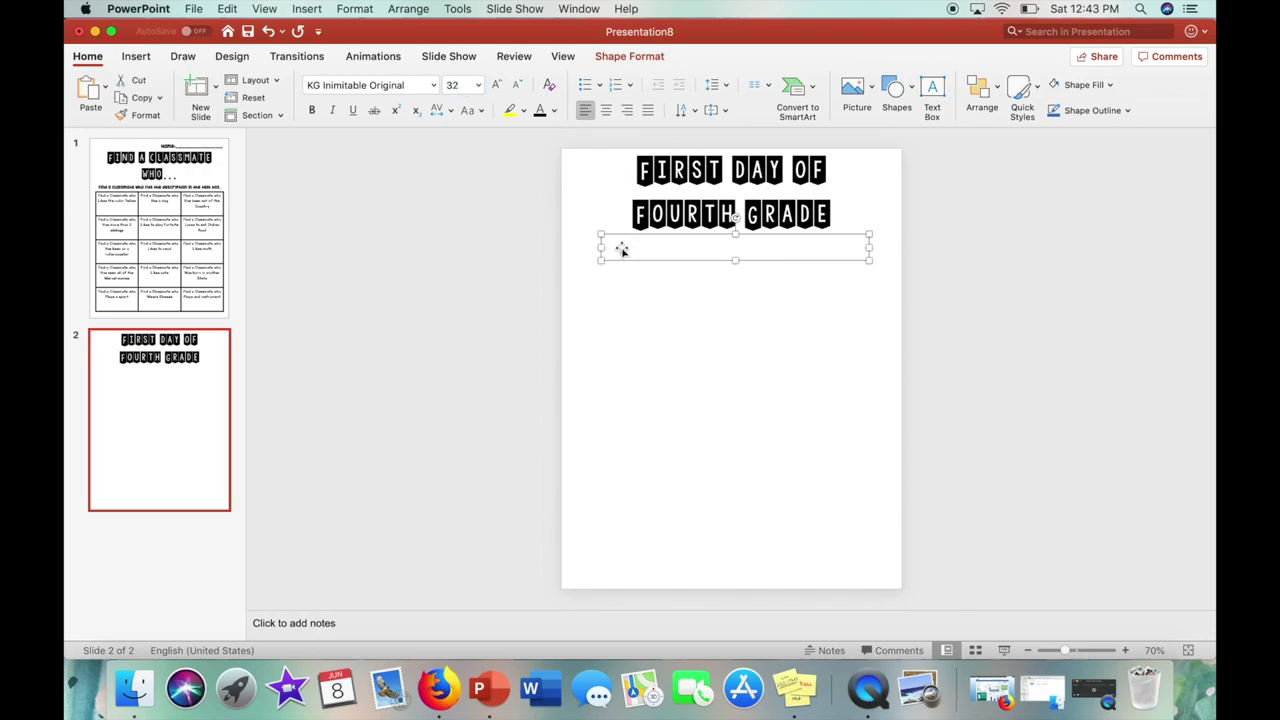
{"action": "type", "text": "BY:________________________"}
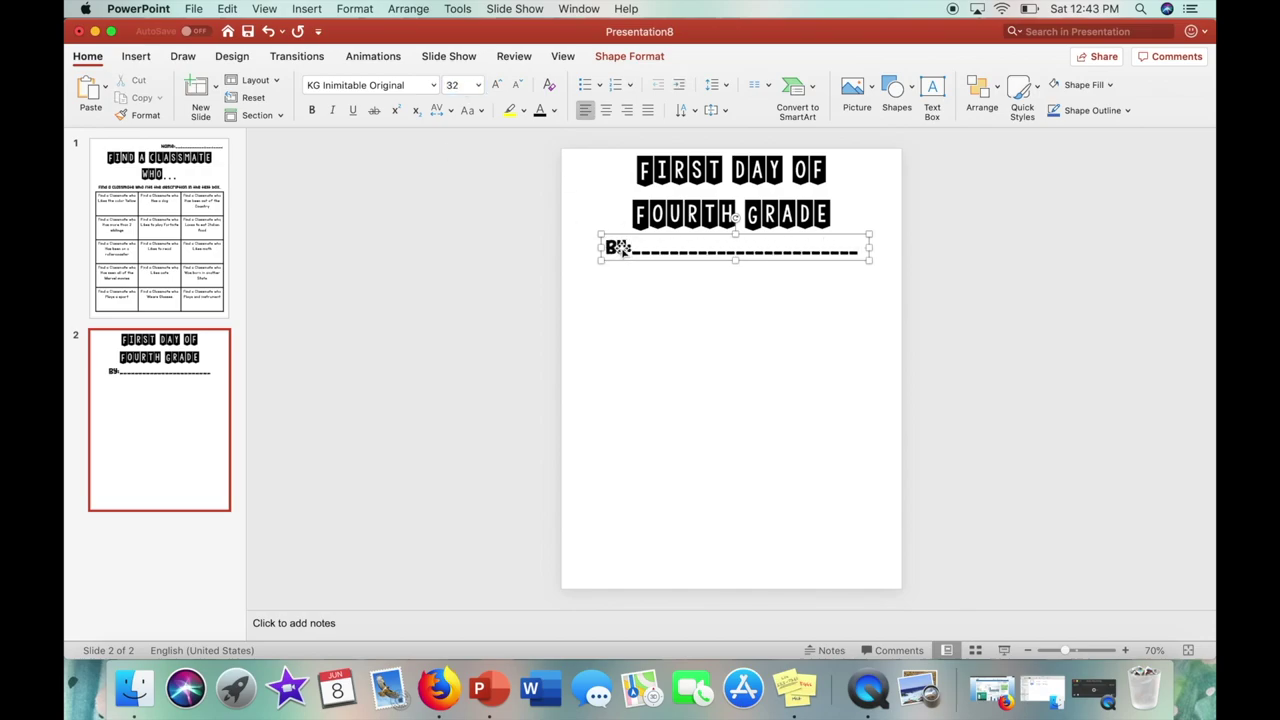
{"action": "left_click", "coordinate": [786, 263]}
{"action": "left_click", "coordinate": [780, 260]}
{"action": "left_click_drag", "start_coordinate": [780, 260], "coordinate": [785, 268]}
Step: Shrink the title text two sizes down to 54 pt
{"action": "left_click", "coordinate": [731, 192]}
{"action": "left_click_drag", "start_coordinate": [652, 160], "coordinate": [812, 208]}
{"action": "left_click", "coordinate": [517, 84]}
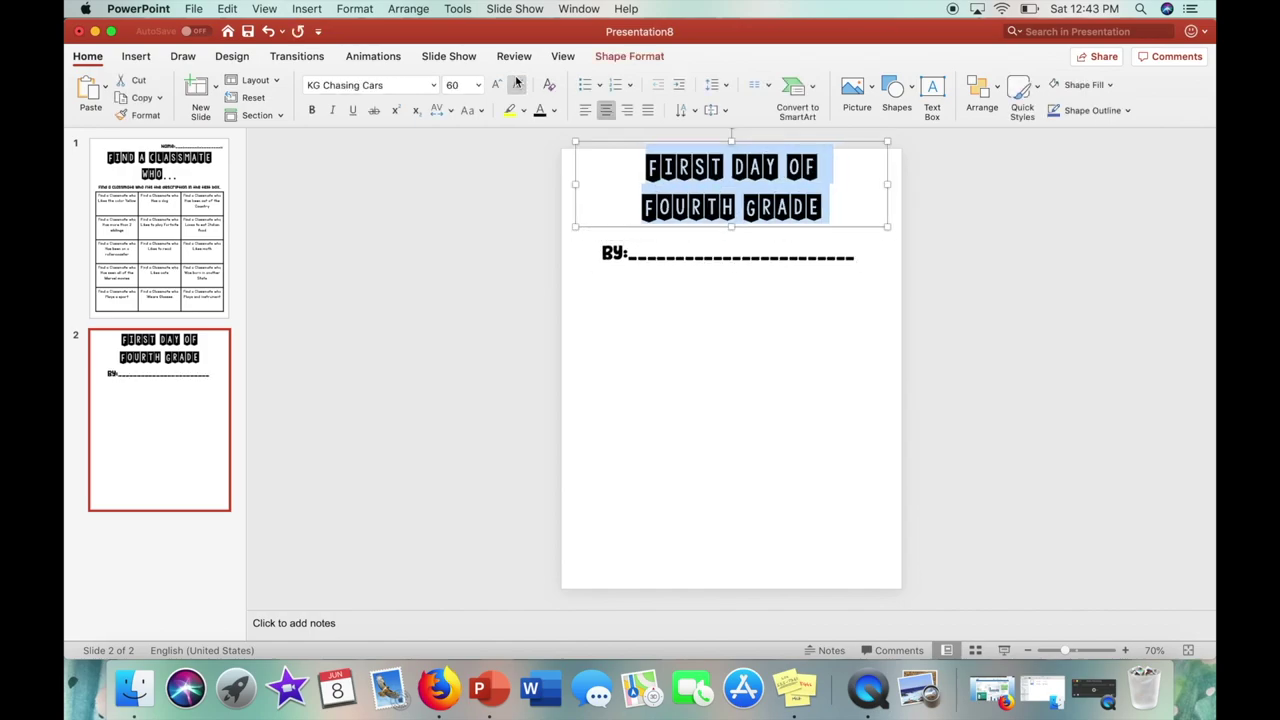
{"action": "left_click", "coordinate": [517, 84]}
{"action": "left_click", "coordinate": [823, 189]}
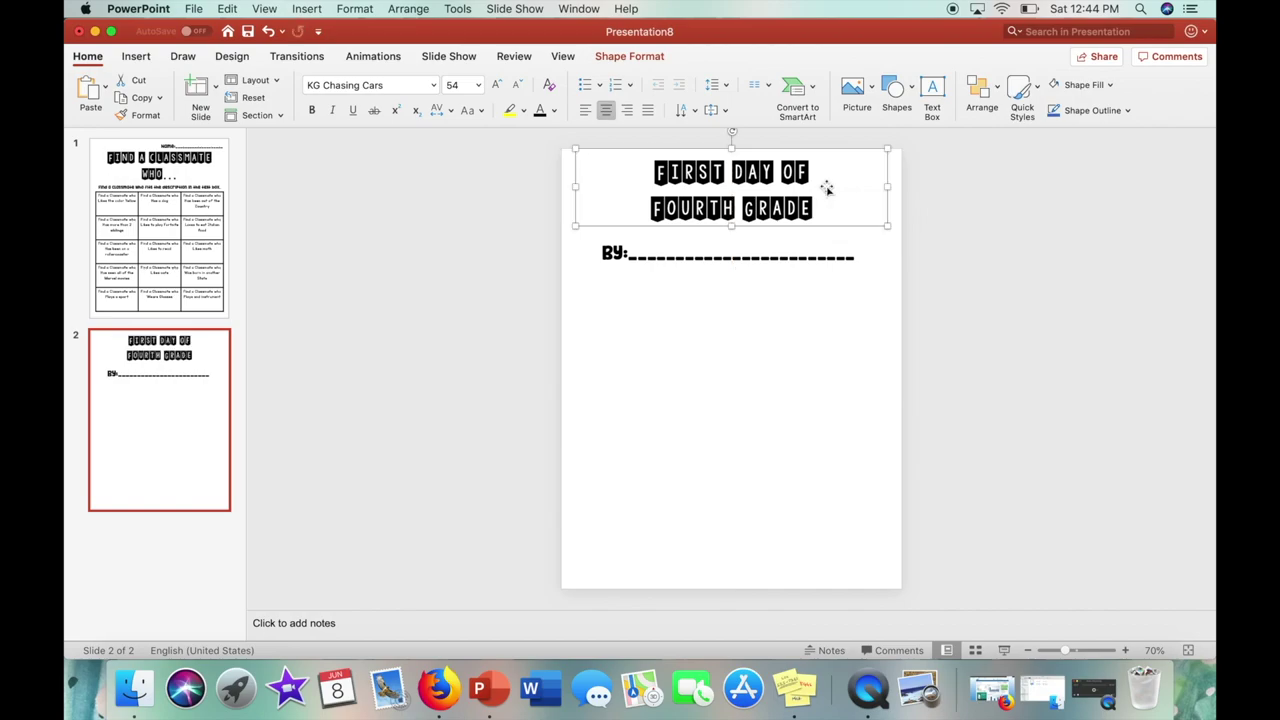
Step: Draw a wide rounded rectangle below the By: line
{"action": "left_click", "coordinate": [872, 165]}
{"action": "left_click", "coordinate": [897, 90]}
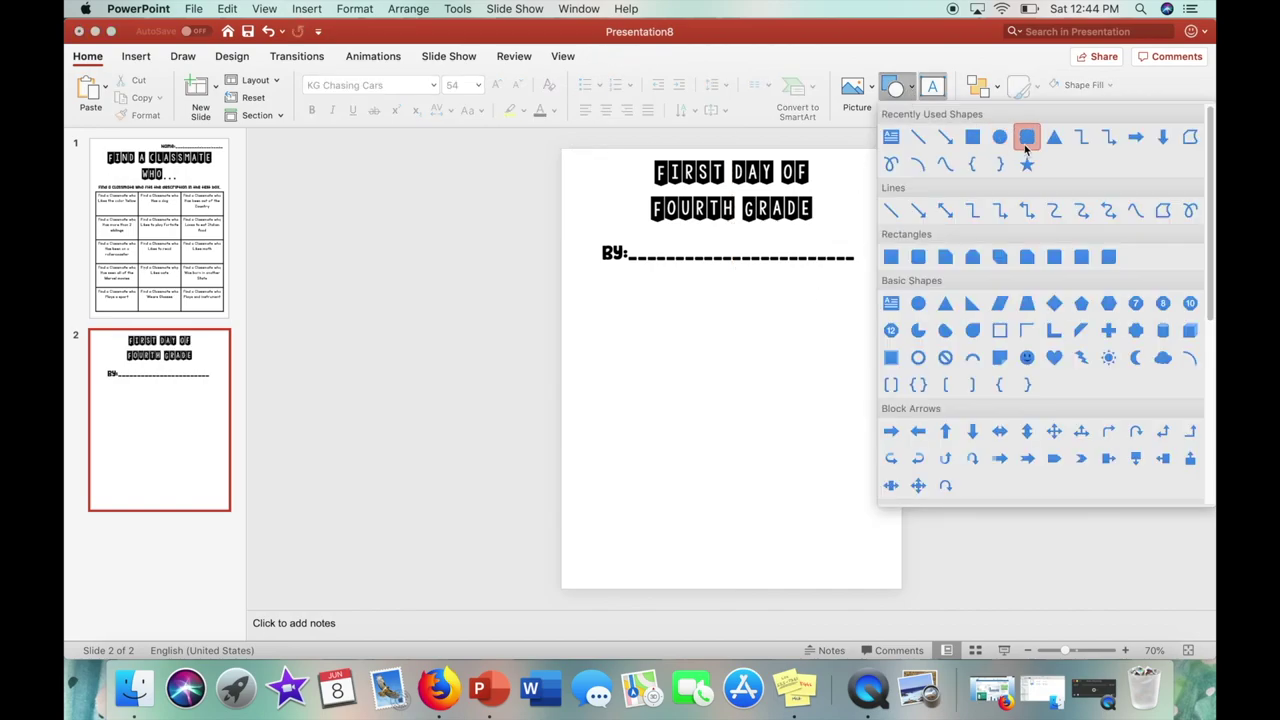
{"action": "left_click", "coordinate": [1024, 135]}
{"action": "mouse_move", "coordinate": [576, 276]}
{"action": "left_mouse_down"}
{"action": "mouse_move", "coordinate": [734, 347]}
{"action": "mouse_move", "coordinate": [912, 372]}
{"action": "mouse_move", "coordinate": [566, 270]}
{"action": "left_mouse_up"}
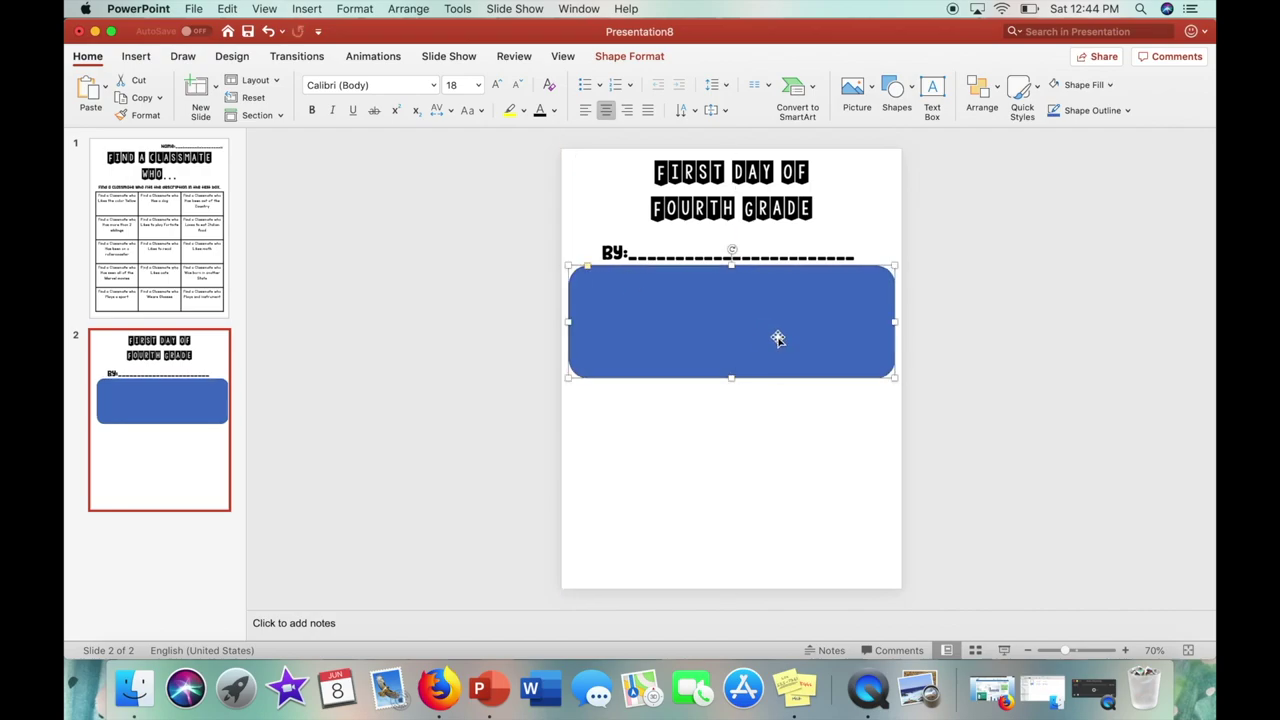
Step: Give the rounded rectangle a white fill and a thick black outline
{"action": "left_click", "coordinate": [640, 60]}
{"action": "left_click", "coordinate": [387, 85]}
{"action": "left_click", "coordinate": [372, 156]}
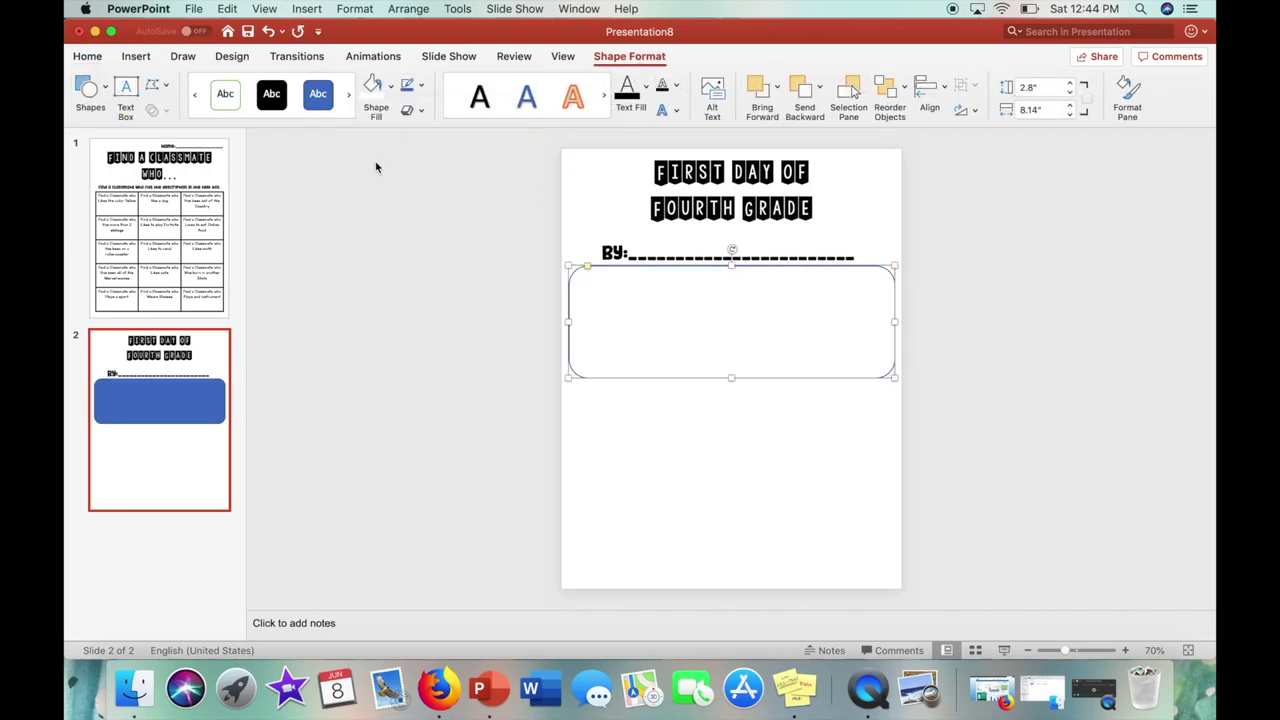
{"action": "left_click", "coordinate": [420, 86]}
{"action": "left_click", "coordinate": [426, 158]}
{"action": "left_click", "coordinate": [422, 86]}
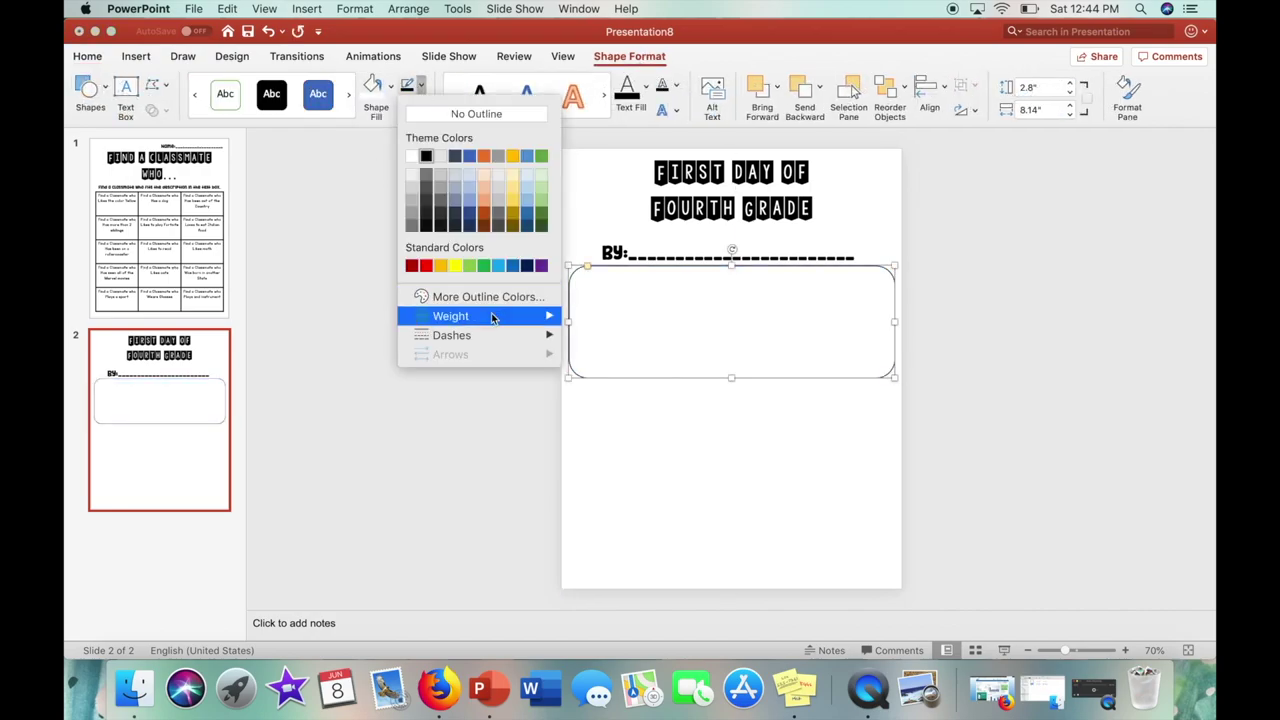
{"action": "mouse_move", "coordinate": [490, 316]}
{"action": "left_click", "coordinate": [617, 455]}
{"action": "left_click", "coordinate": [942, 349]}
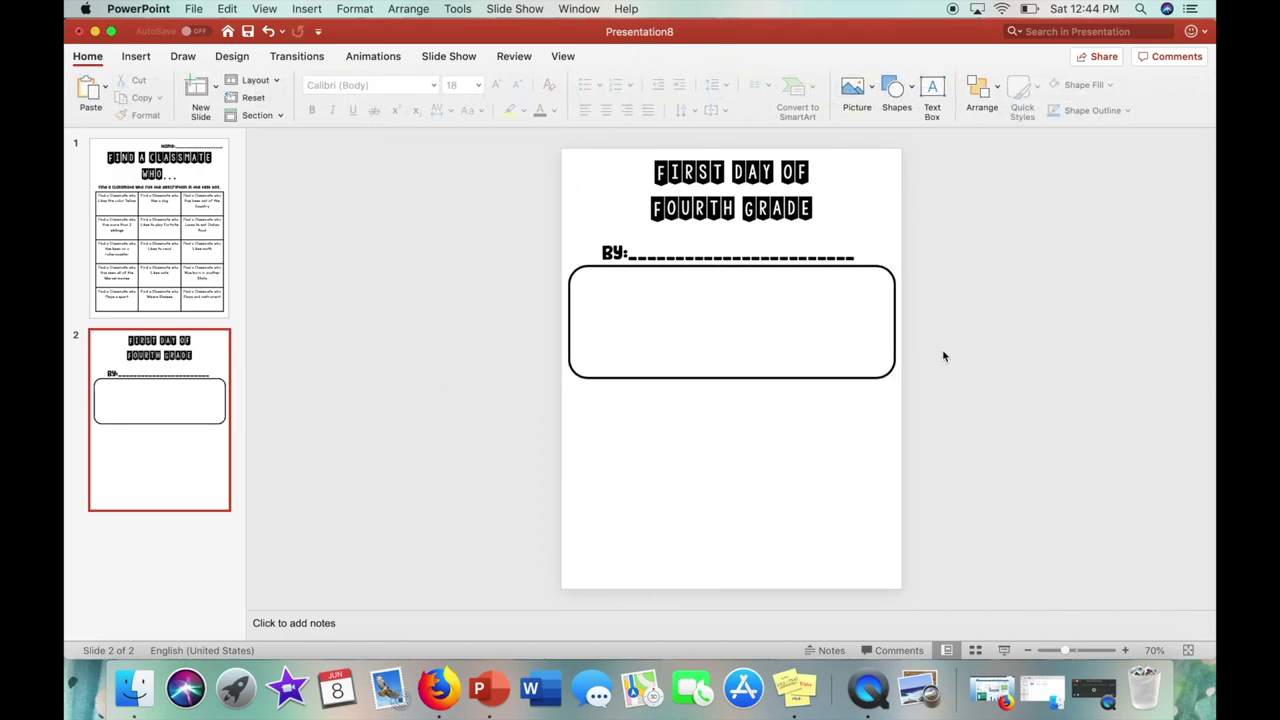
Step: Draw a text box over the lower page set to HelloPractice font at size 66
{"action": "left_click", "coordinate": [932, 95]}
{"action": "left_click_drag", "start_coordinate": [569, 386], "coordinate": [895, 585]}
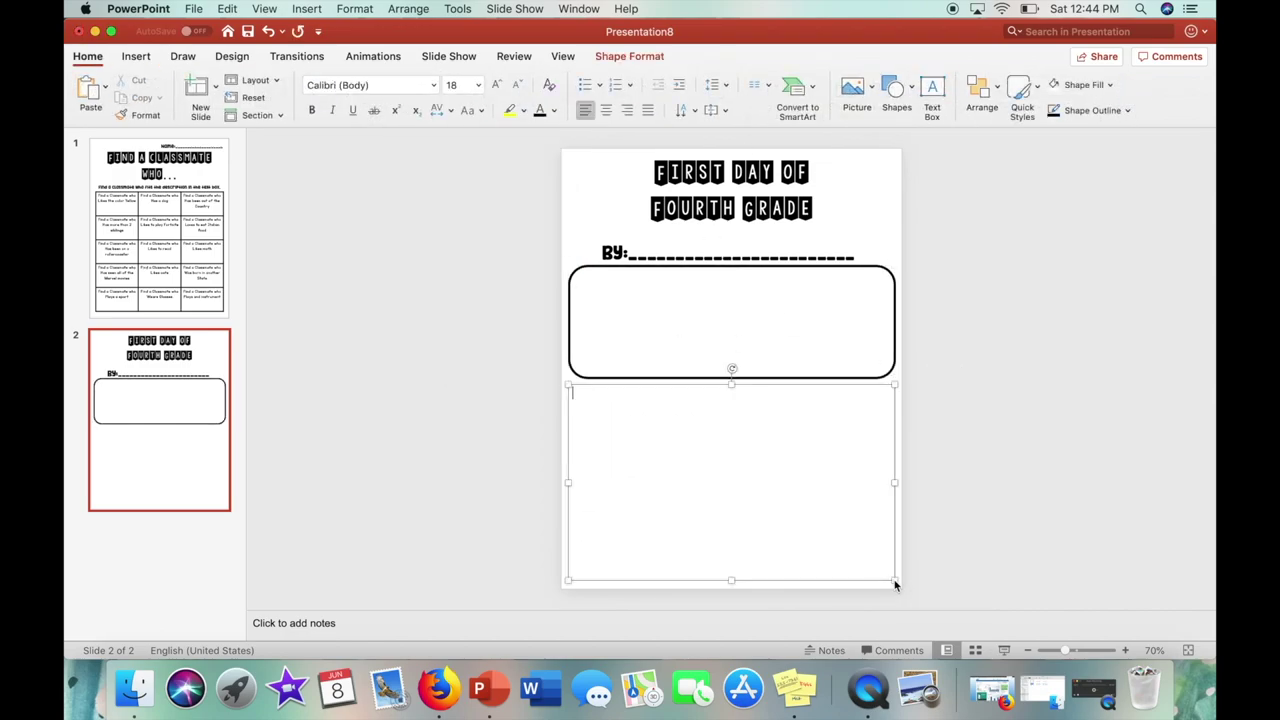
{"action": "left_click", "coordinate": [435, 85]}
{"action": "scroll", "coordinate": [462, 418], "scroll_direction": "down", "scroll_amount": 20}
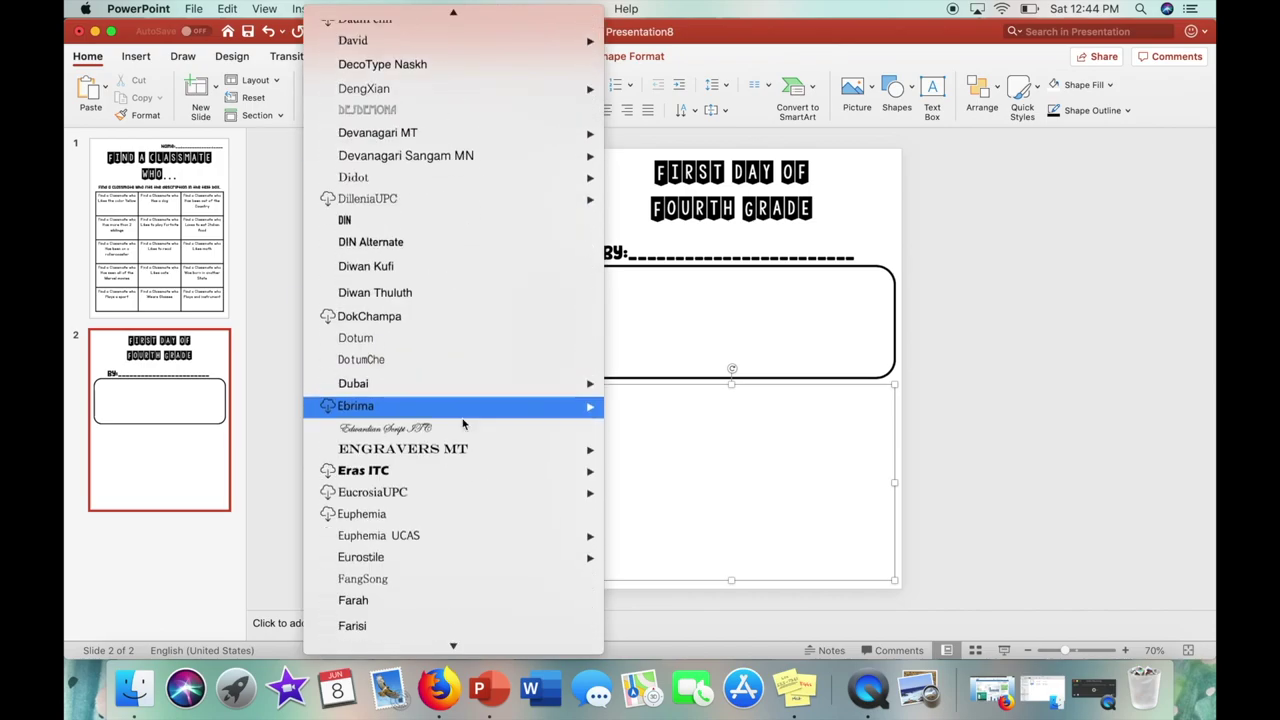
{"action": "scroll", "coordinate": [462, 422], "scroll_direction": "down", "scroll_amount": 15}
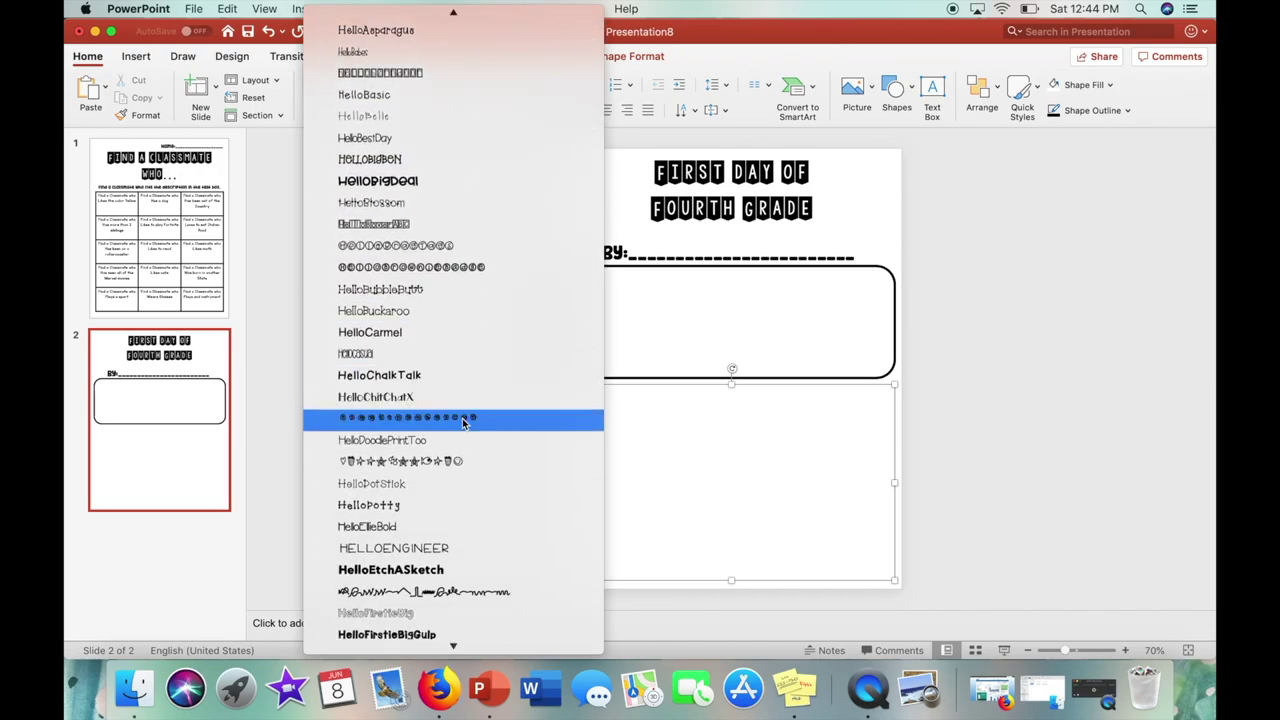
{"action": "scroll", "coordinate": [462, 424], "scroll_direction": "down", "scroll_amount": 8}
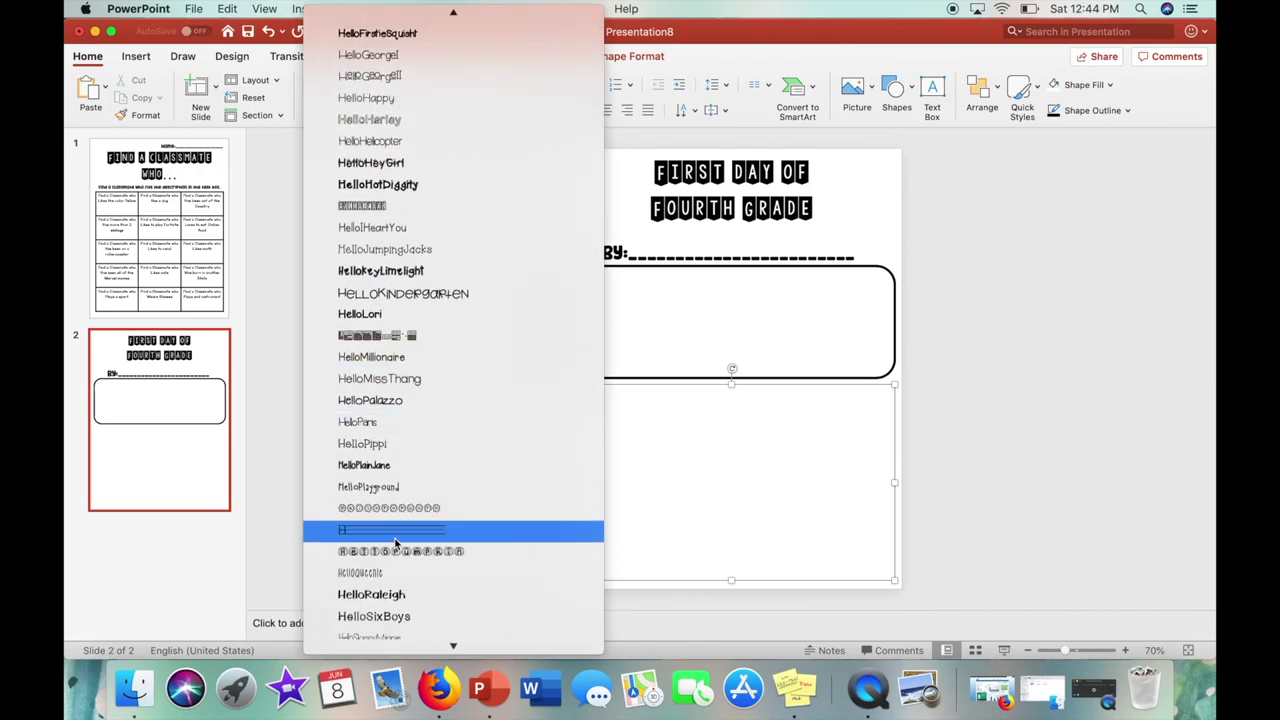
{"action": "left_click", "coordinate": [395, 531]}
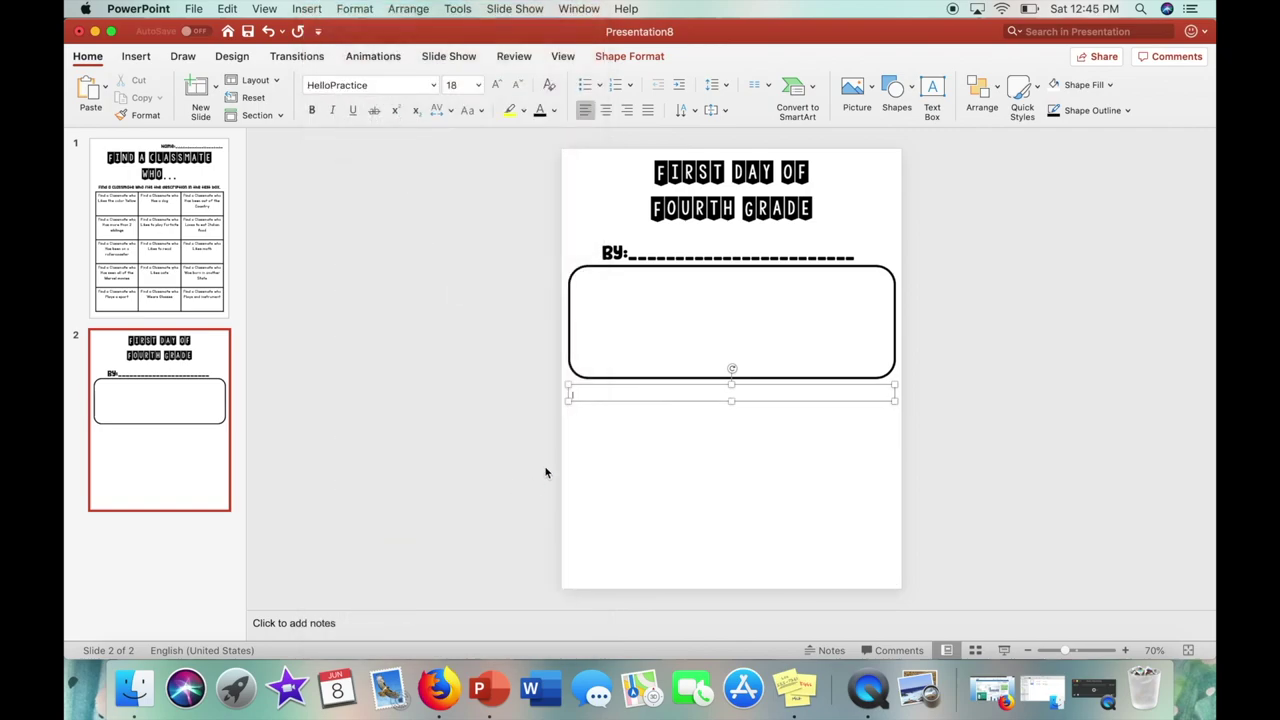
{"action": "left_click", "coordinate": [479, 85]}
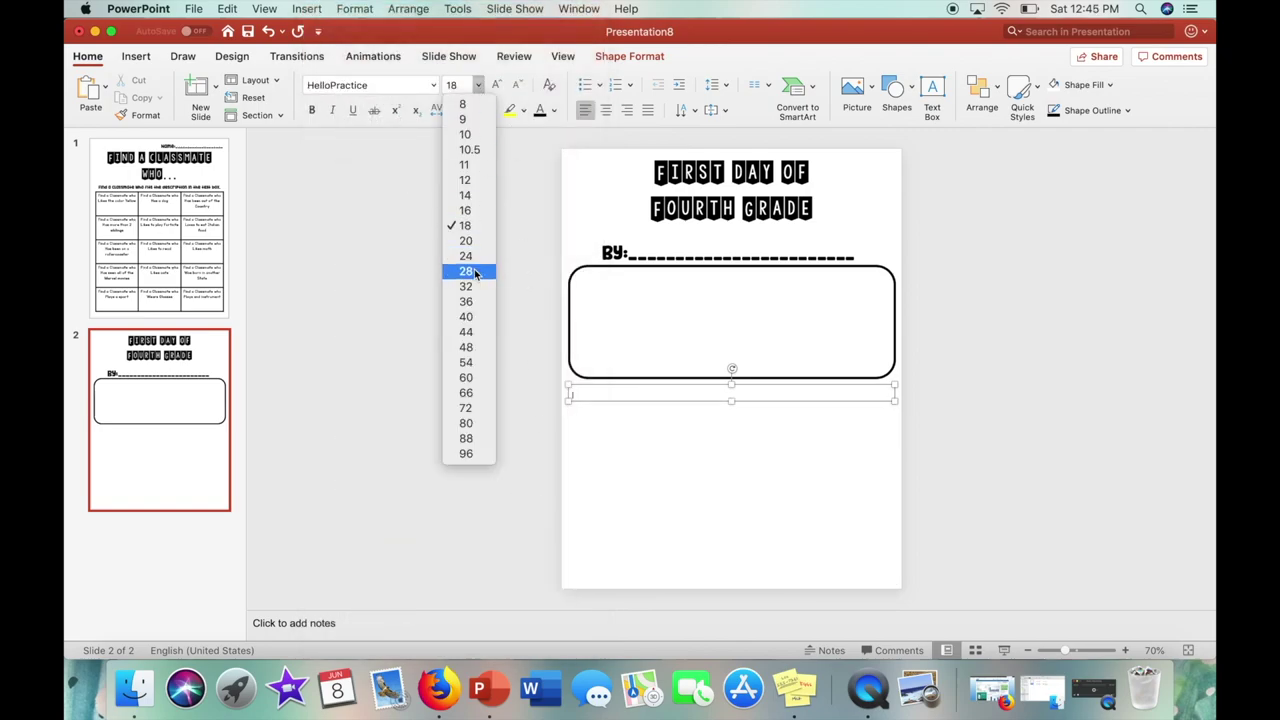
{"action": "left_click", "coordinate": [466, 392]}
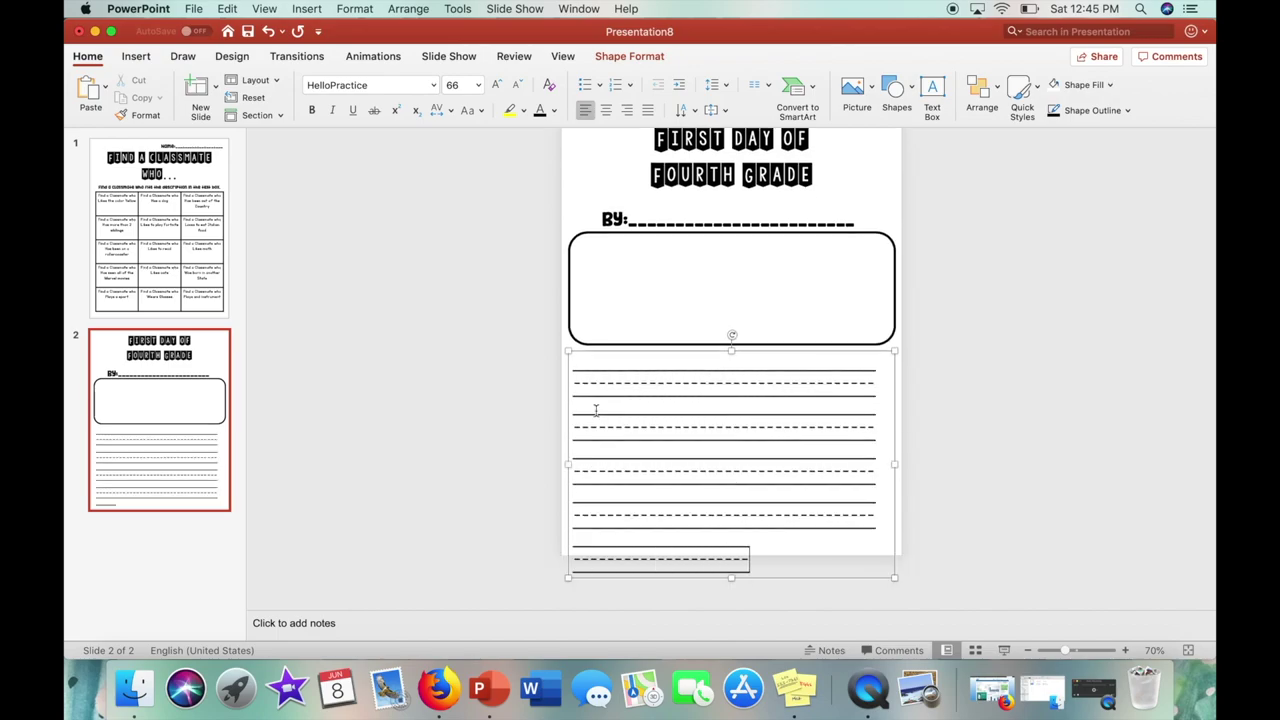
{"action": "scroll", "coordinate": [838, 300], "scroll_direction": "up", "scroll_amount": 1}
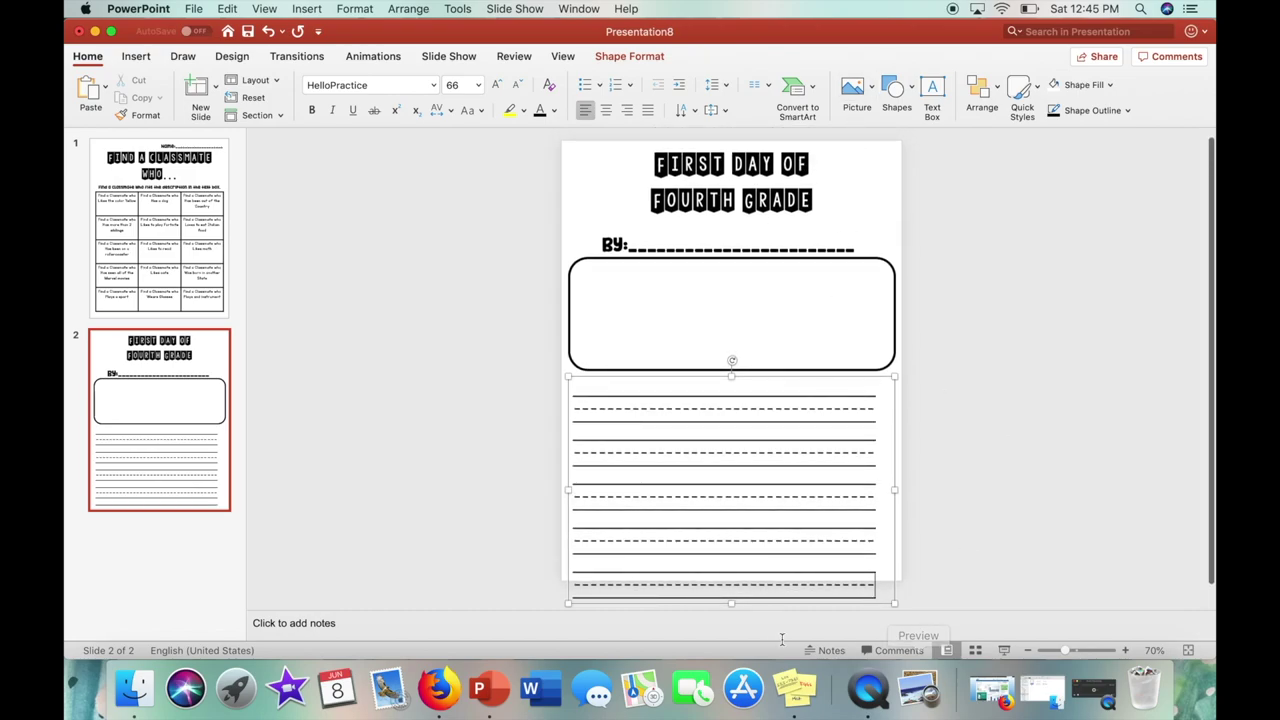
Step: Resize and position the lined text box directly under the drawing box
{"action": "left_click", "coordinate": [983, 283]}
{"action": "left_click", "coordinate": [713, 440]}
{"action": "mouse_move", "coordinate": [817, 376]}
{"action": "left_mouse_down"}
{"action": "mouse_move", "coordinate": [790, 360]}
{"action": "mouse_move", "coordinate": [817, 347]}
{"action": "mouse_move", "coordinate": [820, 357]}
{"action": "left_mouse_up"}
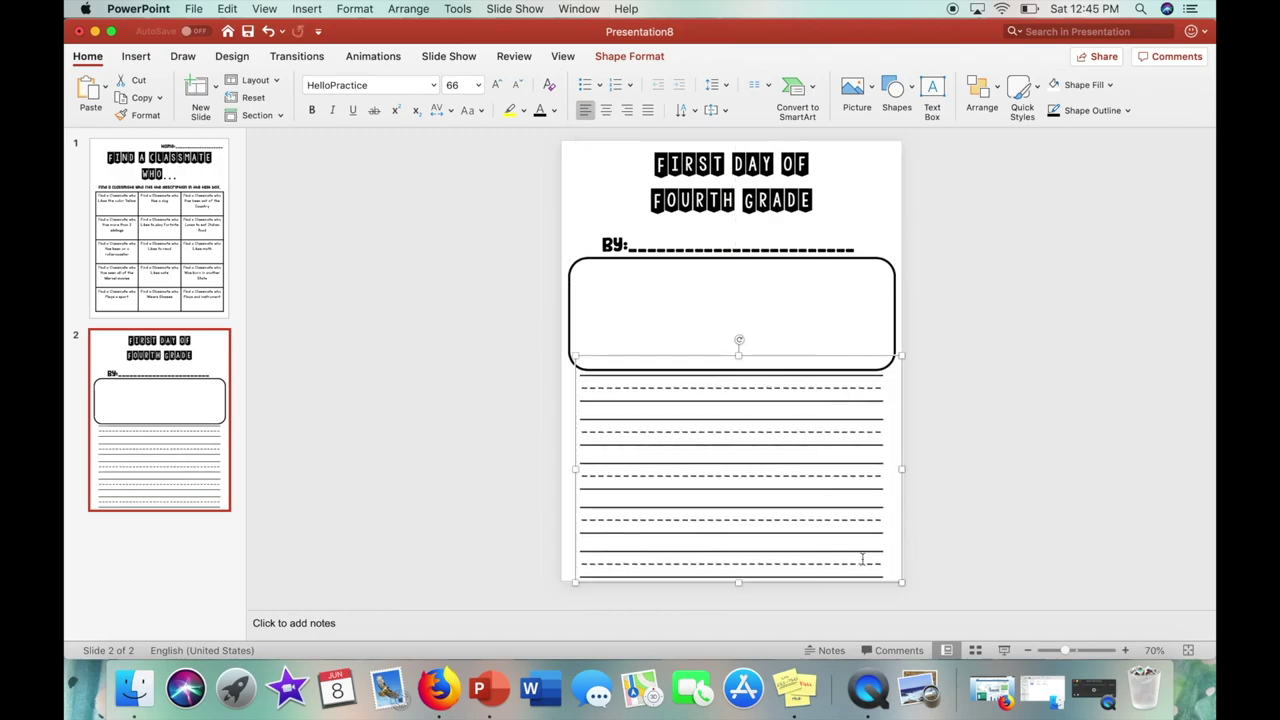
{"action": "left_click_drag", "start_coordinate": [866, 559], "coordinate": [630, 403]}
{"action": "left_click_drag", "start_coordinate": [826, 488], "coordinate": [778, 484]}
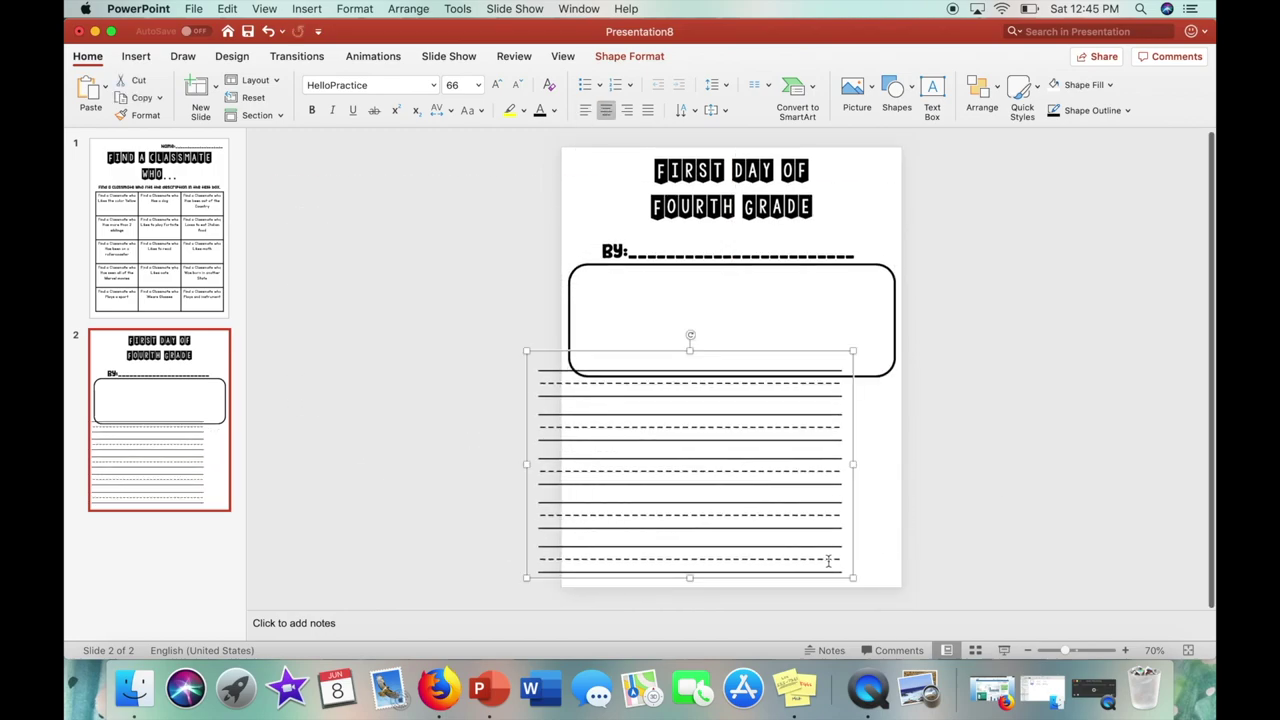
{"action": "key", "text": "super+a"}
{"action": "left_click_drag", "start_coordinate": [773, 354], "coordinate": [817, 363]}
{"action": "left_click", "coordinate": [951, 371]}
{"action": "left_click", "coordinate": [793, 253]}
Step: Remove the title's line break and widen its box so it fits on one line
{"action": "left_click", "coordinate": [1028, 352]}
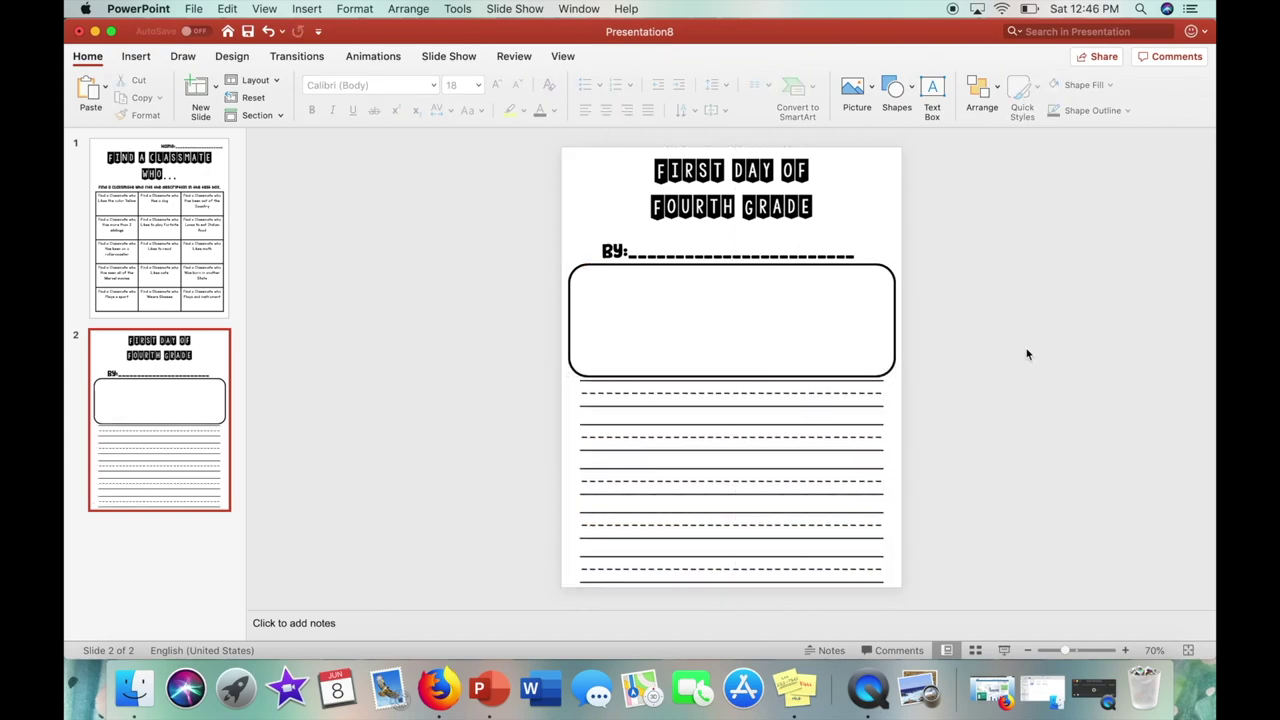
{"action": "left_click", "coordinate": [652, 209]}
{"action": "key", "text": "BackSpace"}
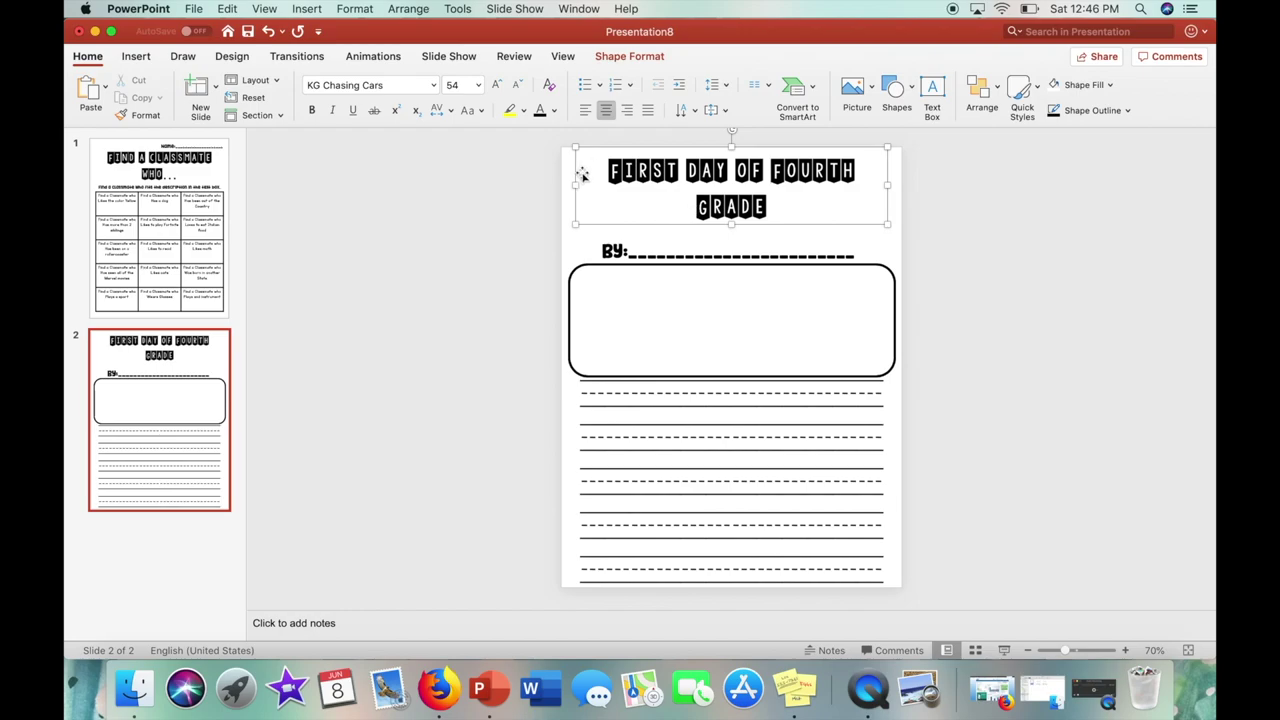
{"action": "left_click_drag", "start_coordinate": [582, 175], "coordinate": [545, 180]}
{"action": "left_click_drag", "start_coordinate": [740, 214], "coordinate": [1006, 392]}
Step: Move the title to the page top, with the drawing box and lined box stacked up beneath it
{"action": "left_click", "coordinate": [760, 255]}
{"action": "left_click", "coordinate": [784, 335]}
{"action": "left_click_drag", "start_coordinate": [781, 280], "coordinate": [793, 192]}
{"action": "left_click", "coordinate": [791, 190]}
{"action": "left_click_drag", "start_coordinate": [823, 281], "coordinate": [823, 263]}
{"action": "left_click_drag", "start_coordinate": [930, 392], "coordinate": [692, 348]}
{"action": "left_click", "coordinate": [752, 388]}
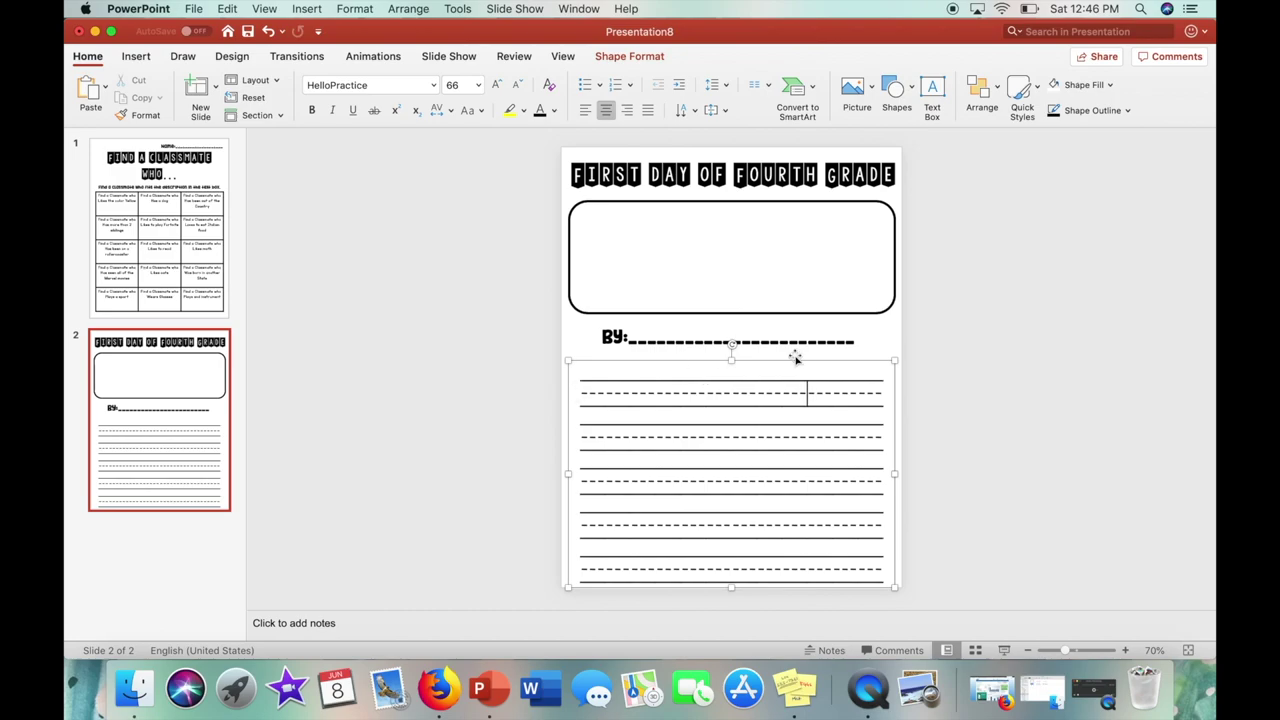
{"action": "left_click_drag", "start_coordinate": [806, 356], "coordinate": [806, 346]}
{"action": "left_click", "coordinate": [977, 443]}
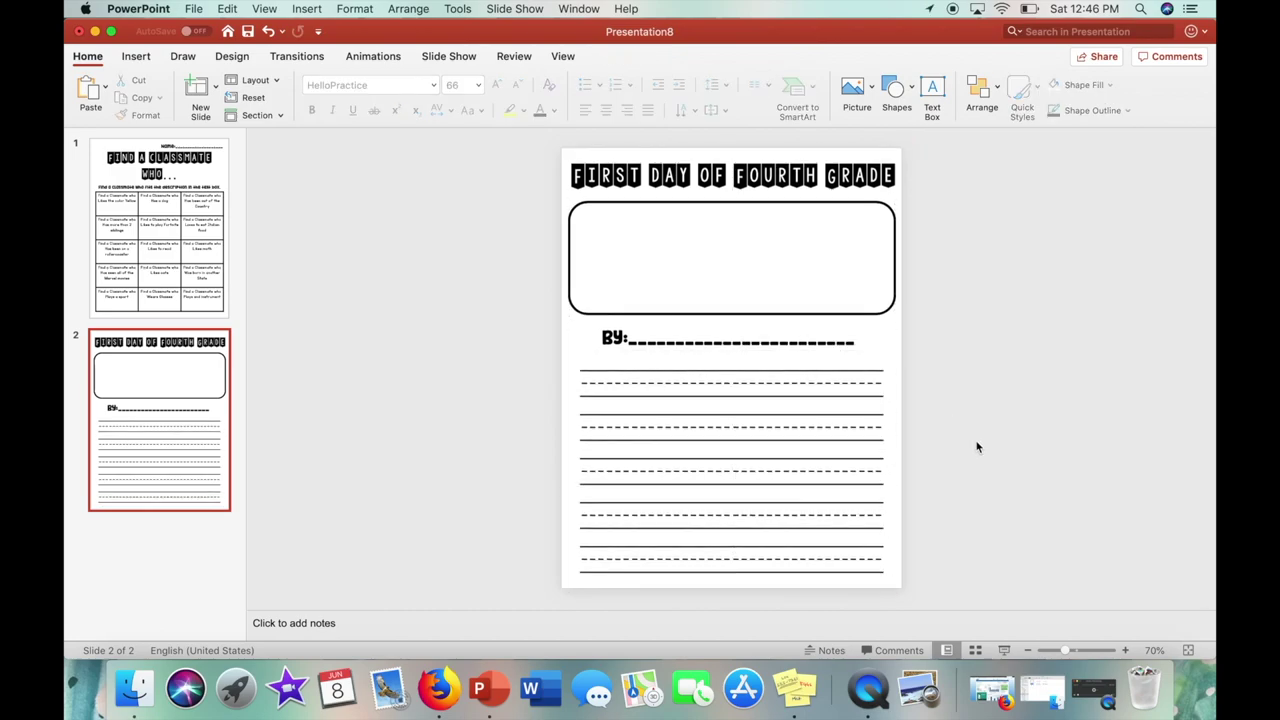